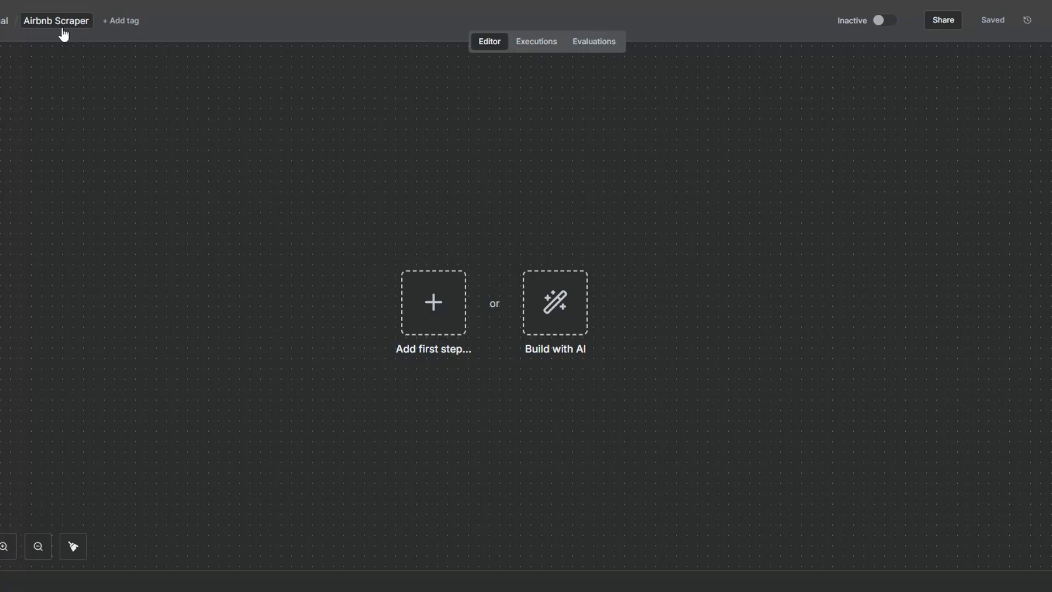
Add a manual trigger as the workflow's first node and reposition it on the canvas.
{"action": "left_click", "coordinate": [423, 305]}
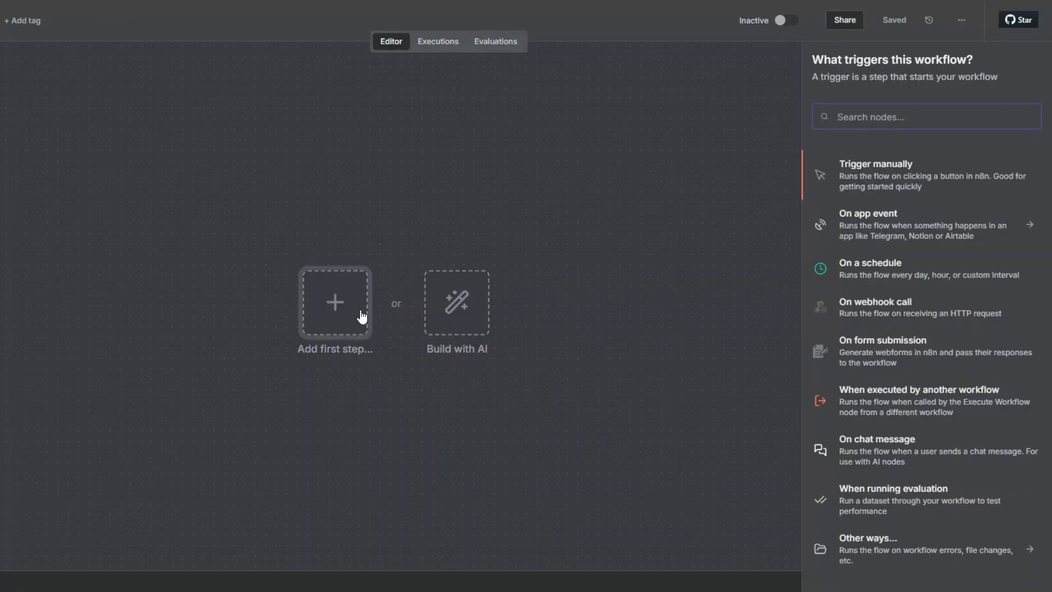
{"action": "left_click", "coordinate": [905, 170]}
{"action": "left_click_drag", "start_coordinate": [311, 323], "coordinate": [38, 313]}
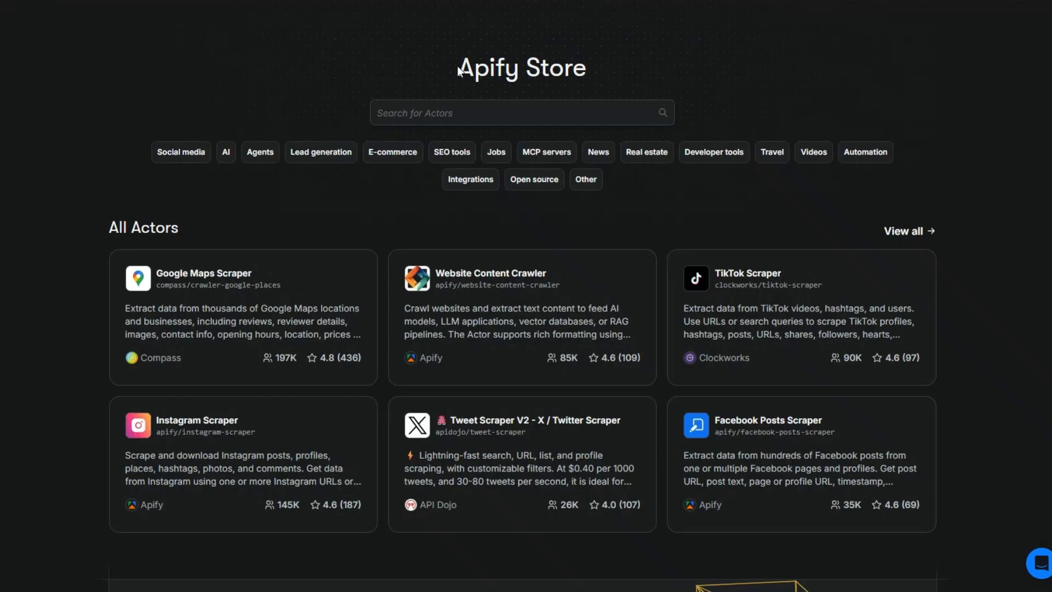
Switch to the Apify Store, search for "airbnb" and open the Airbnb Explorer actor.
{"action": "left_click_drag", "start_coordinate": [457, 66], "coordinate": [580, 64]}
{"action": "left_click", "coordinate": [580, 65]}
{"action": "left_click", "coordinate": [465, 114]}
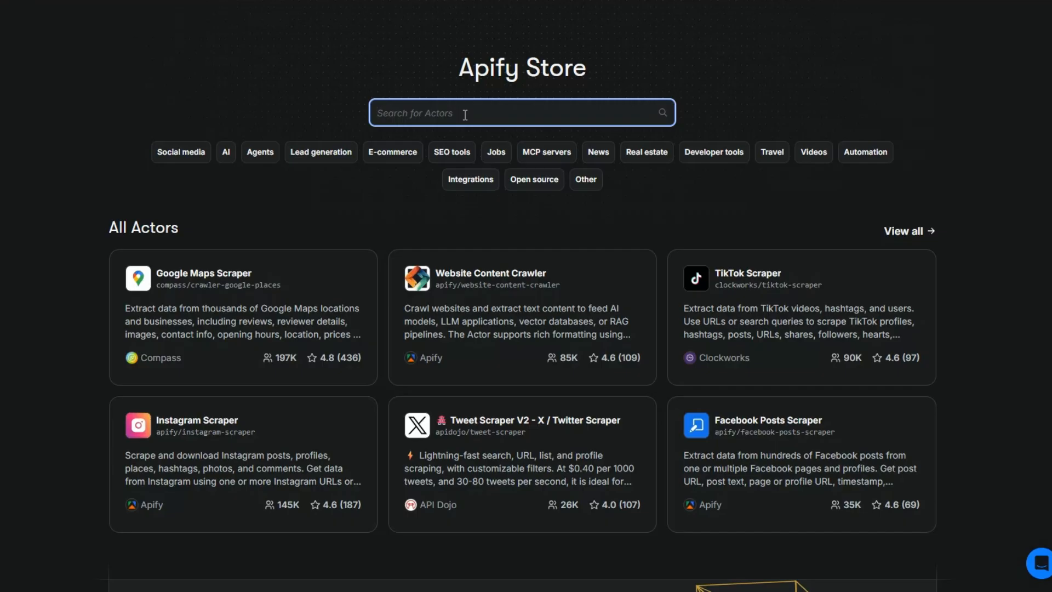
{"action": "type", "text": "airbnb"}
{"action": "key", "text": "Return"}
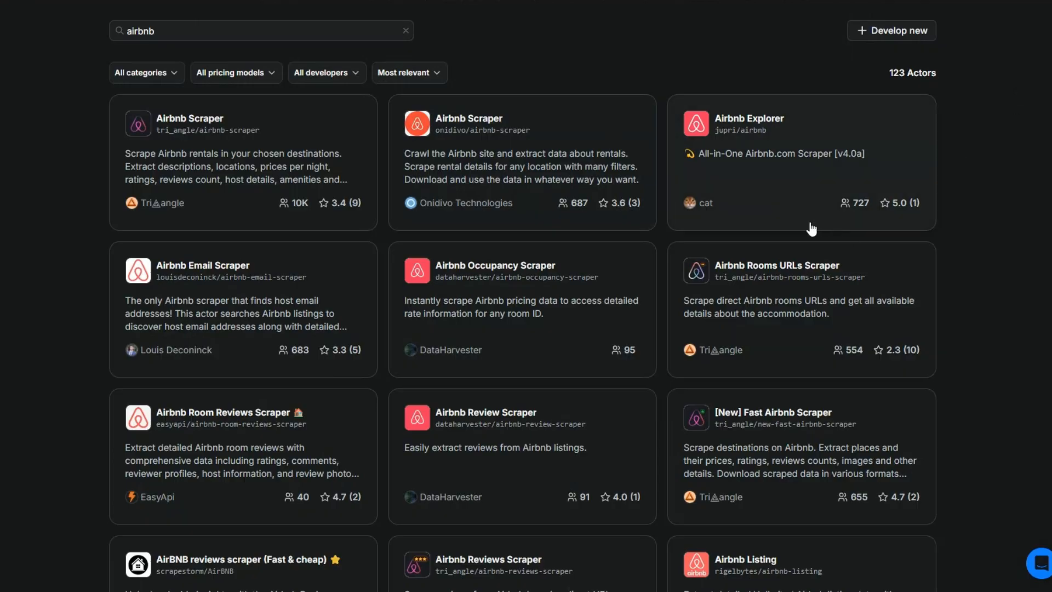
{"action": "left_click", "coordinate": [738, 120]}
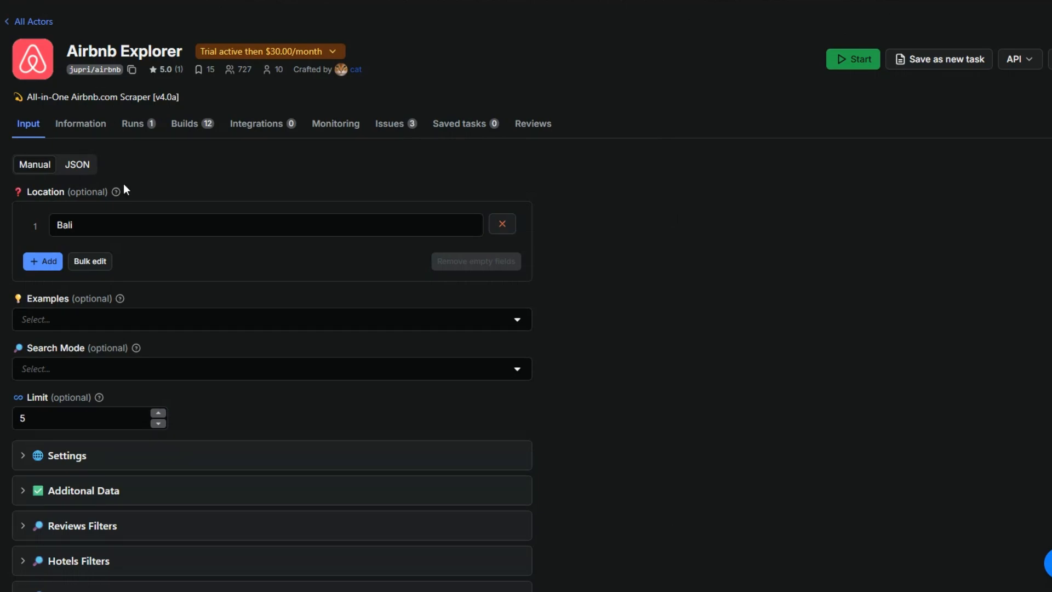
Examine the actor's location, examples, search mode and limit input fields.
{"action": "left_click", "coordinate": [88, 223]}
{"action": "left_click_drag", "start_coordinate": [84, 223], "coordinate": [58, 227]}
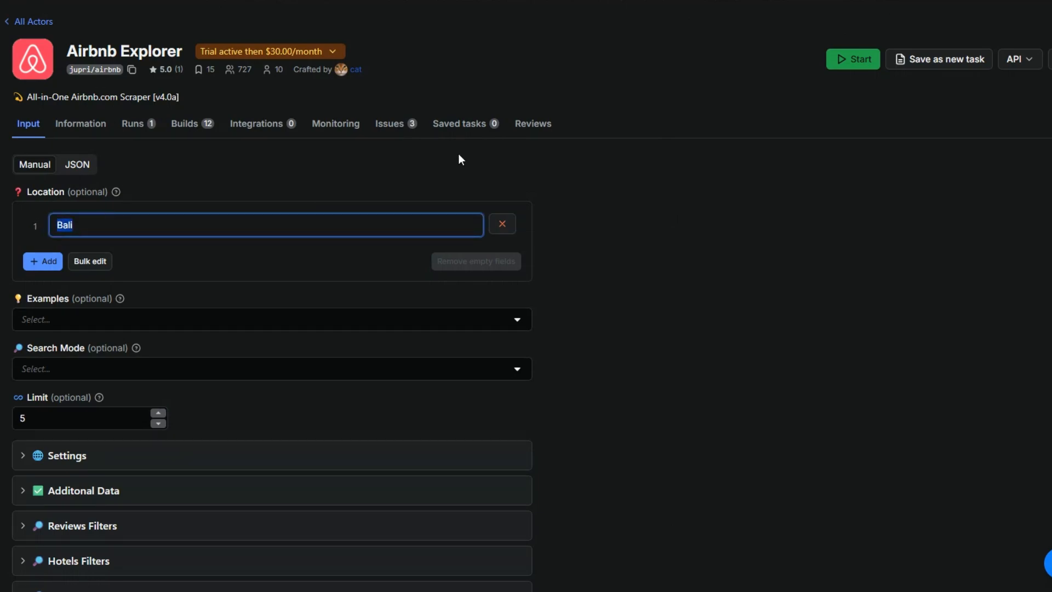
{"action": "scroll", "coordinate": [458, 155], "scroll_direction": "down", "scroll_amount": 2}
{"action": "left_click", "coordinate": [152, 227]}
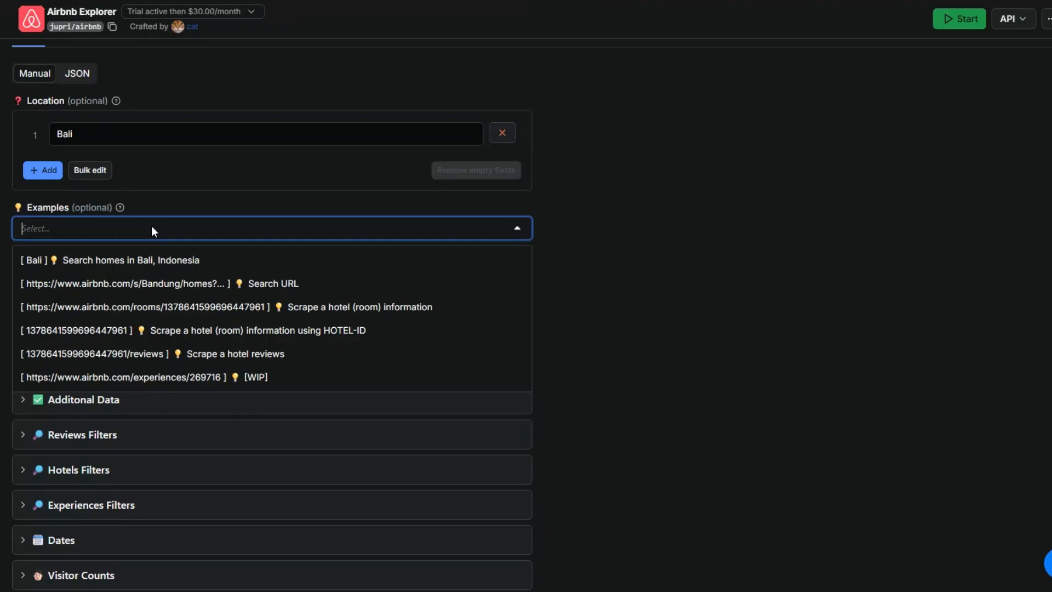
{"action": "left_click", "coordinate": [613, 260]}
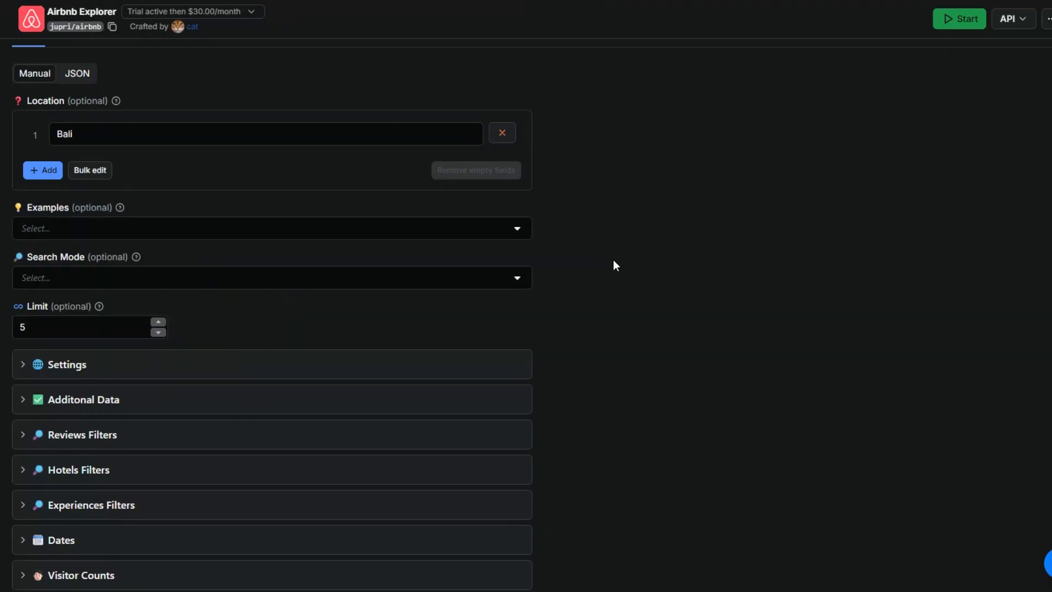
{"action": "left_click", "coordinate": [218, 274]}
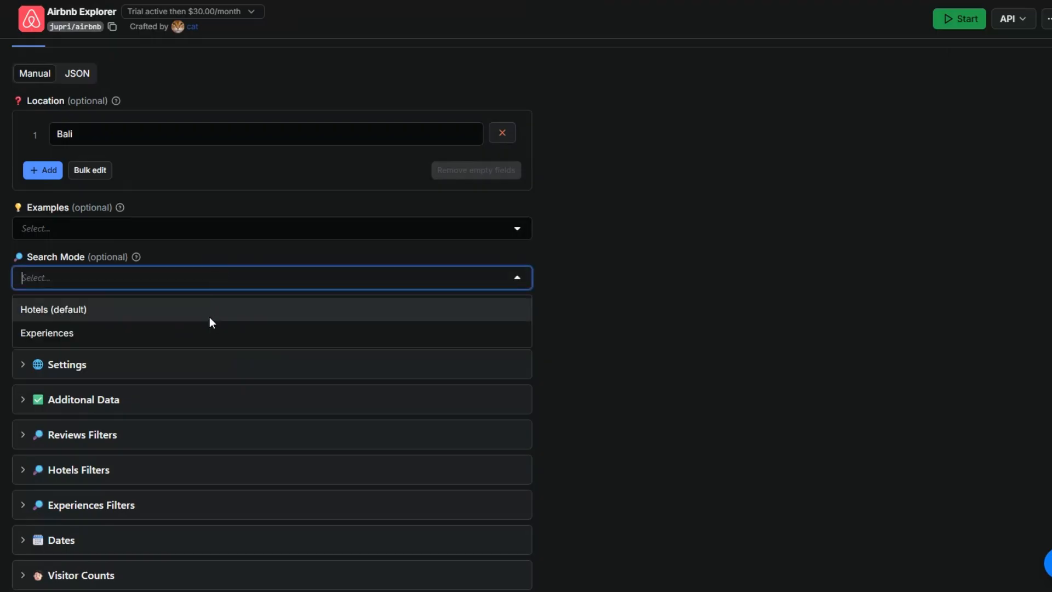
{"action": "left_click", "coordinate": [732, 369]}
{"action": "scroll", "coordinate": [631, 324], "scroll_direction": "down", "scroll_amount": 3}
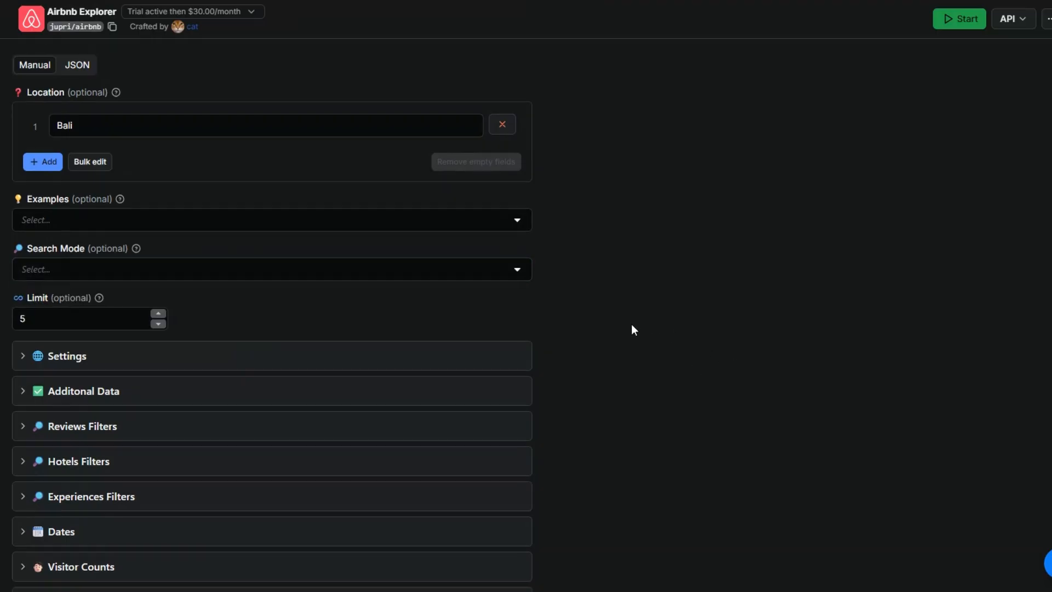
{"action": "left_click", "coordinate": [75, 194]}
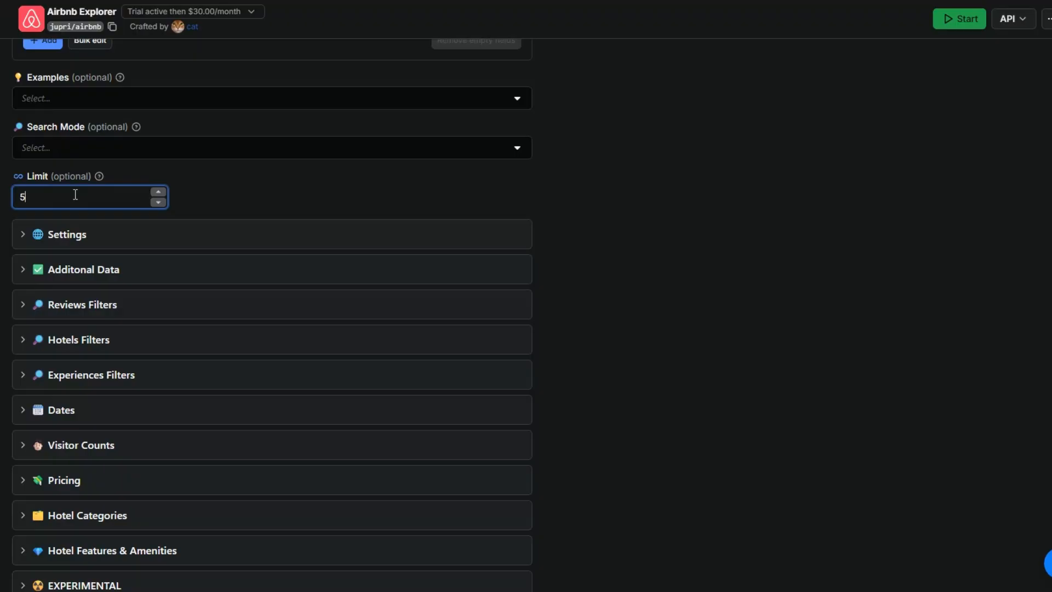
{"action": "left_click", "coordinate": [472, 175]}
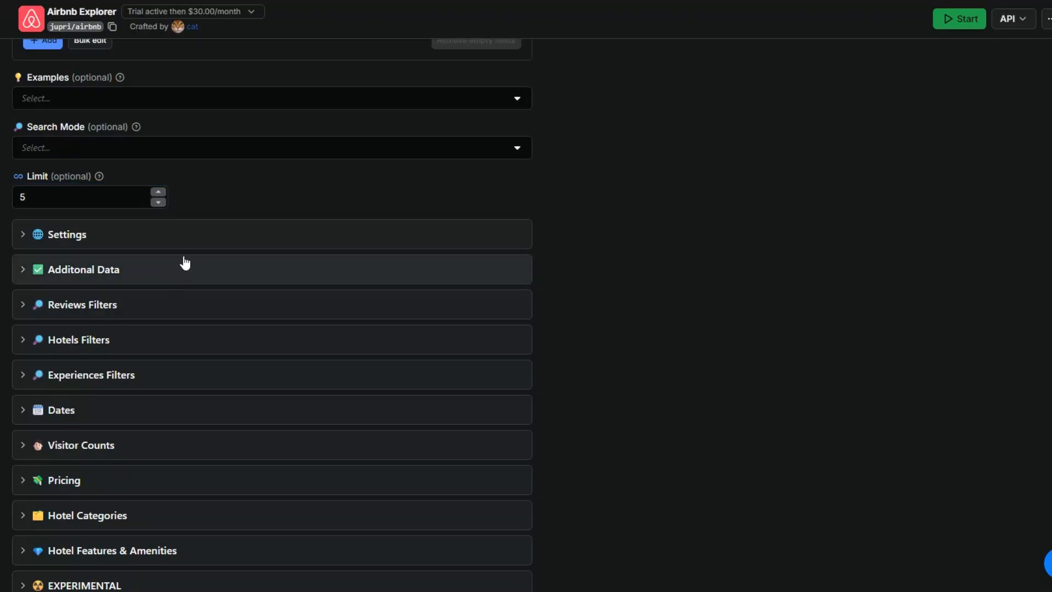
Examine the actor's optional input sections, including reviews filters, visitor counts, pricing and hotel categories.
{"action": "left_click", "coordinate": [23, 310]}
{"action": "left_click", "coordinate": [23, 310]}
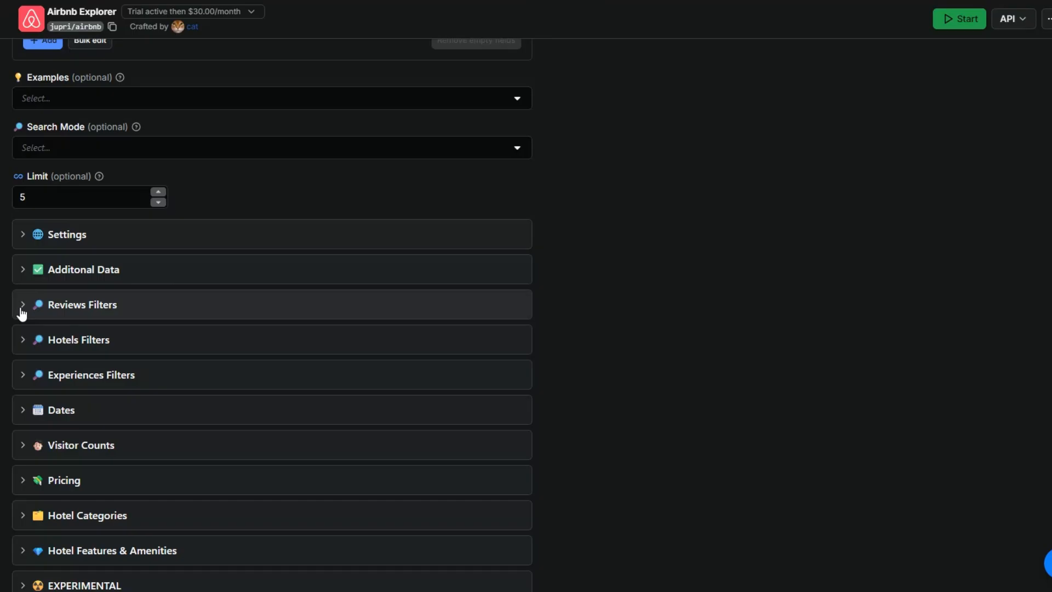
{"action": "left_click", "coordinate": [22, 313]}
{"action": "left_click", "coordinate": [22, 311]}
{"action": "scroll", "coordinate": [70, 317], "scroll_direction": "down", "scroll_amount": 3}
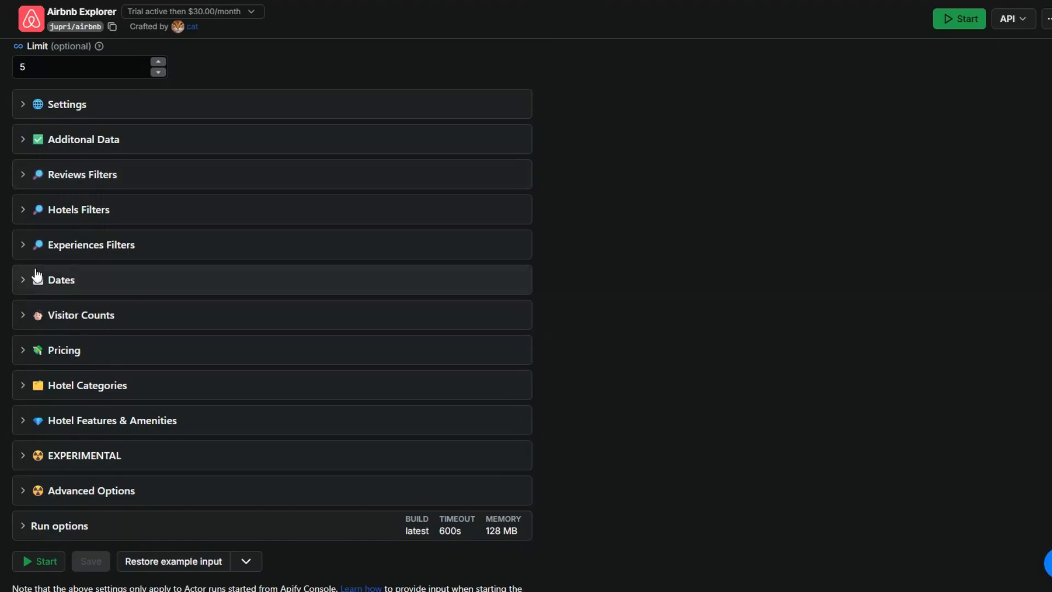
{"action": "left_click", "coordinate": [23, 248]}
{"action": "left_click", "coordinate": [23, 254]}
{"action": "left_click", "coordinate": [27, 315]}
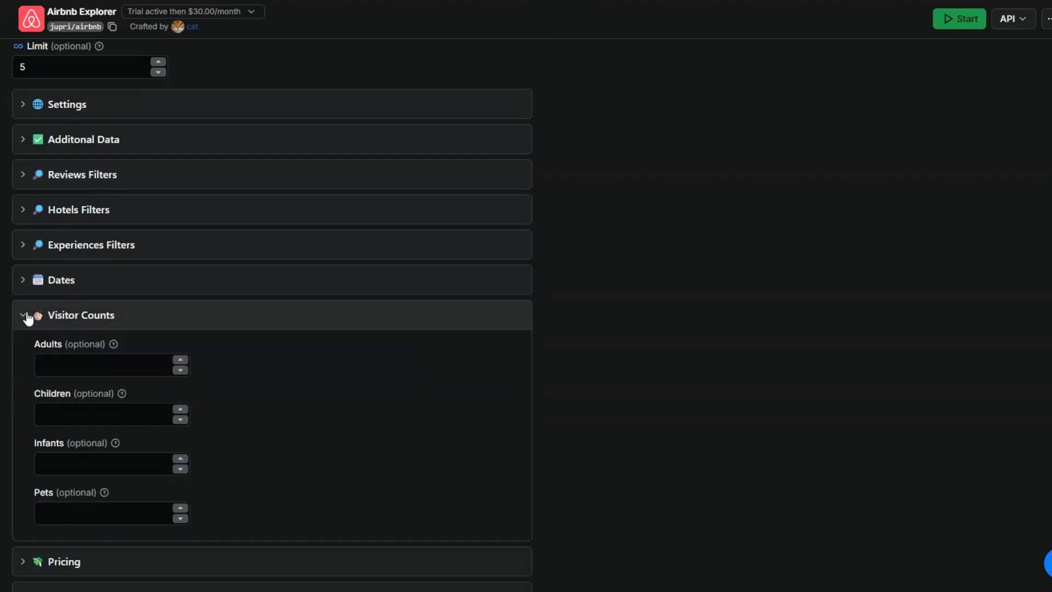
{"action": "left_click", "coordinate": [28, 315]}
{"action": "left_click", "coordinate": [28, 350]}
{"action": "left_click", "coordinate": [28, 351]}
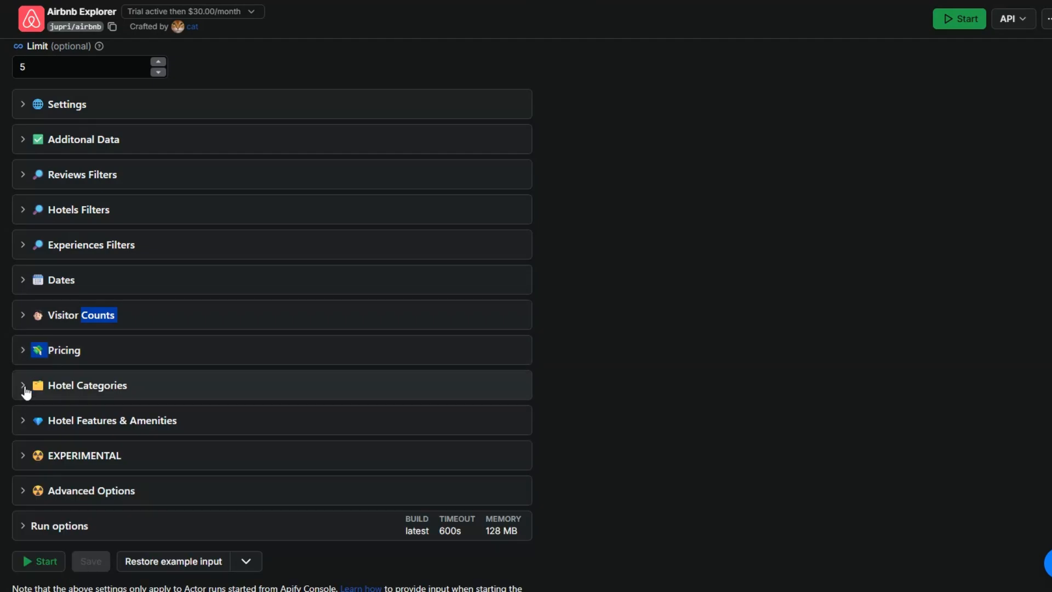
{"action": "left_click", "coordinate": [25, 388]}
{"action": "left_click", "coordinate": [24, 389]}
{"action": "scroll", "coordinate": [40, 354], "scroll_direction": "down", "scroll_amount": 2}
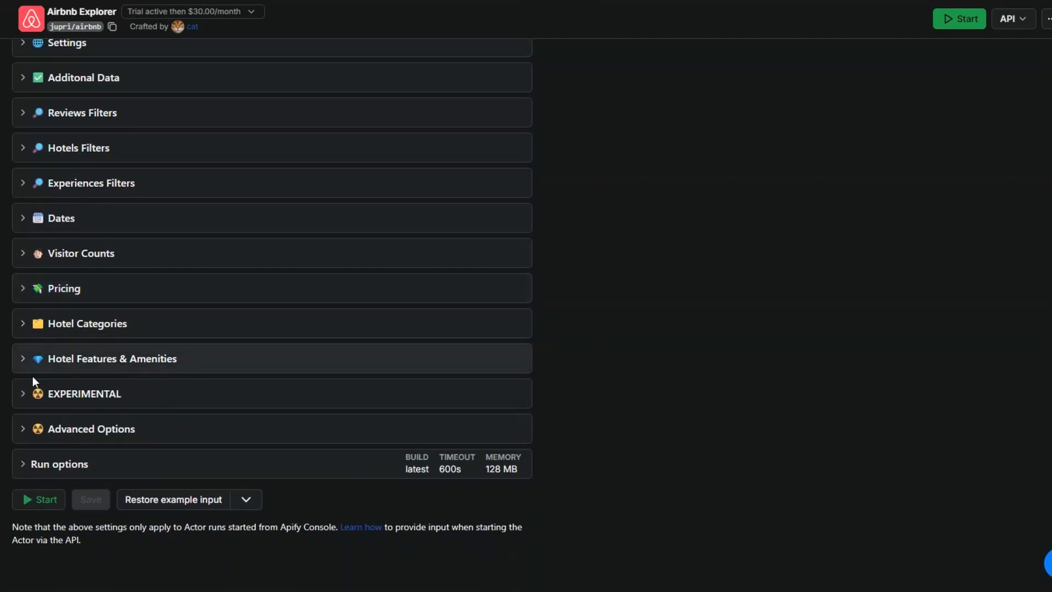
{"action": "scroll", "coordinate": [32, 376], "scroll_direction": "up", "scroll_amount": 8}
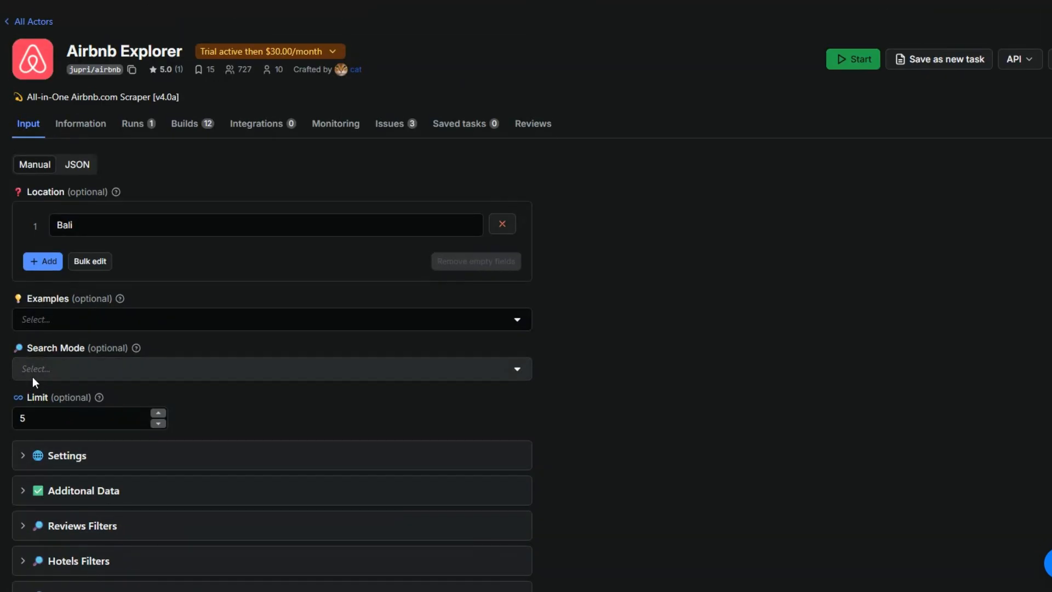
Run the Airbnb Explorer actor for Bali with a limit of 5 and look through the output columns.
{"action": "left_click", "coordinate": [81, 221]}
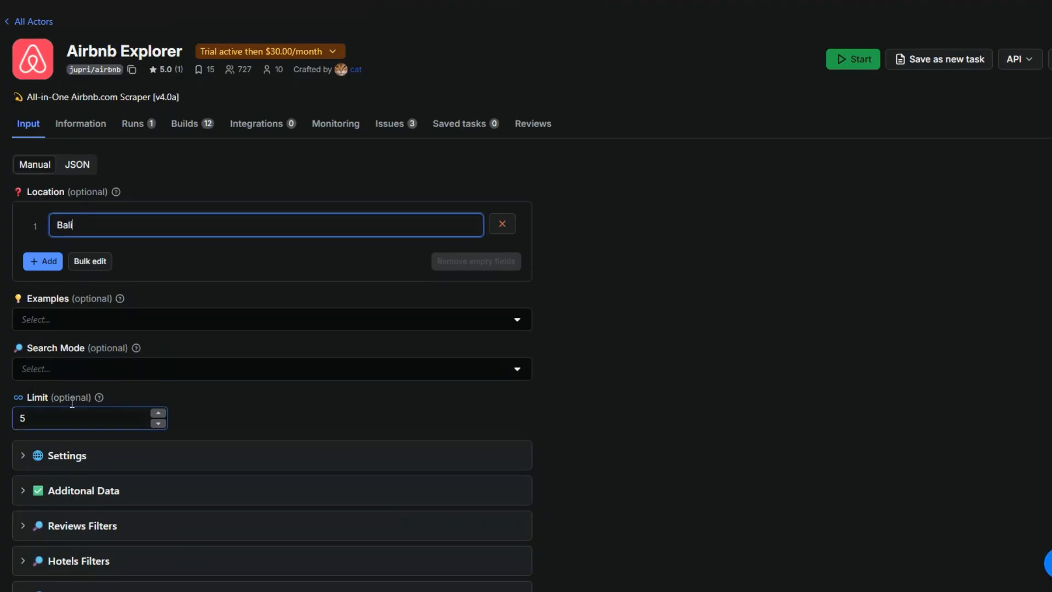
{"action": "scroll", "coordinate": [702, 296], "scroll_direction": "down", "scroll_amount": 8}
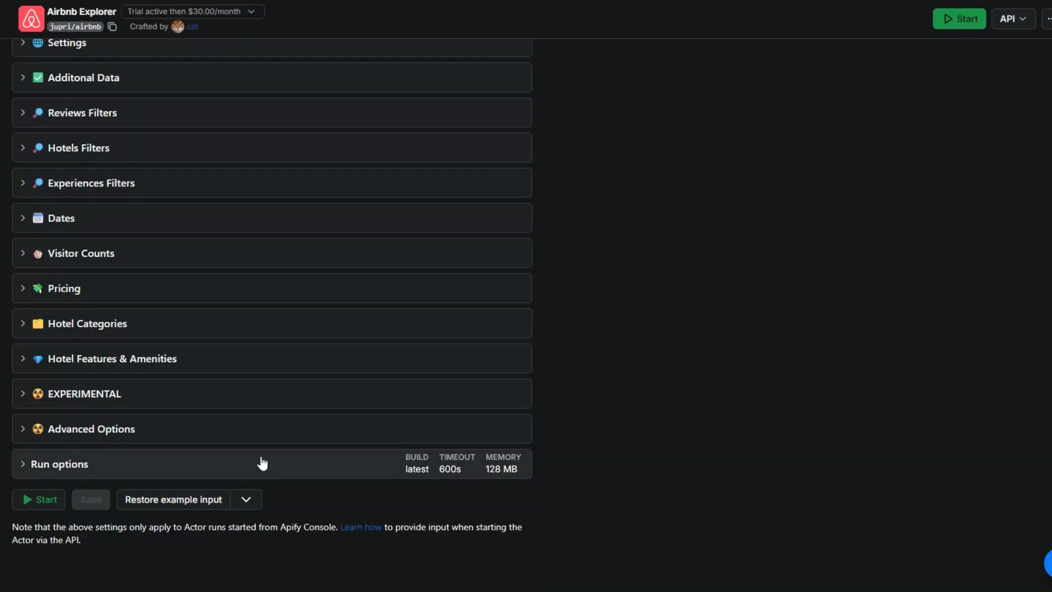
{"action": "left_click", "coordinate": [52, 501]}
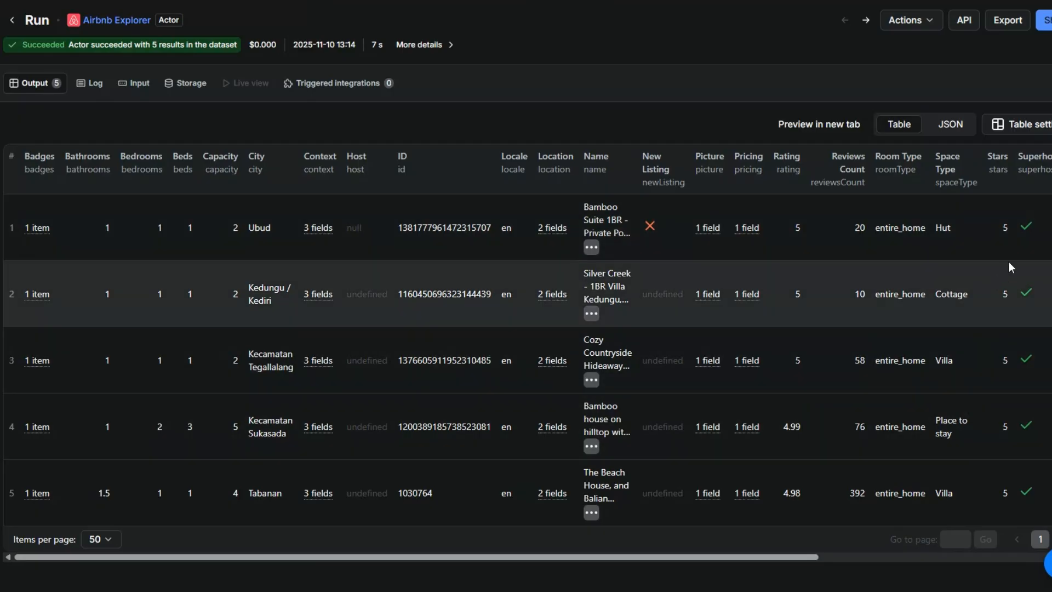
{"action": "left_click_drag", "start_coordinate": [300, 557], "coordinate": [571, 557]}
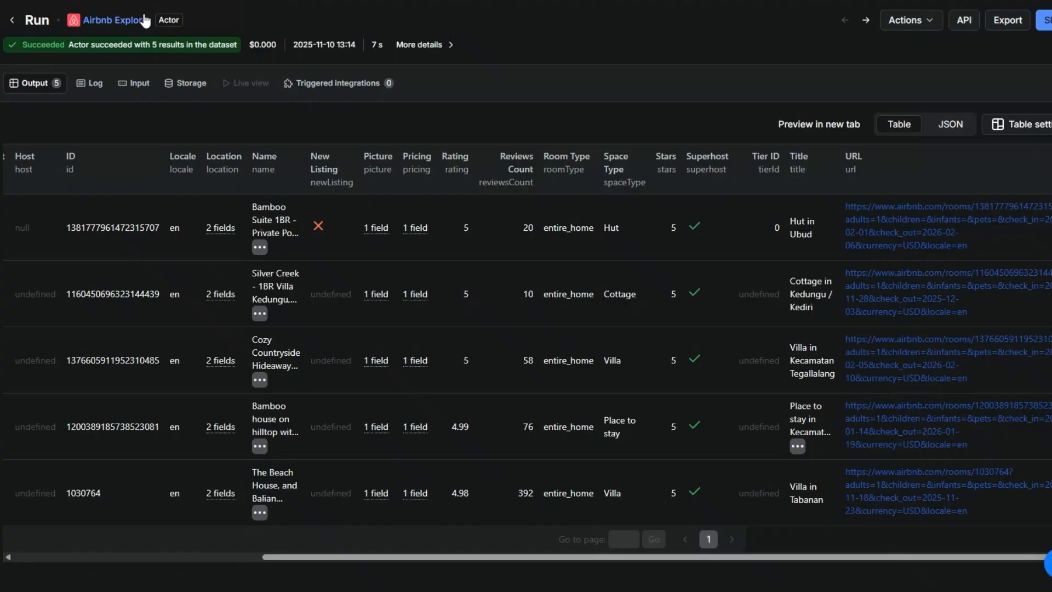
Return to the Airbnb Explorer actor's input form and check its location and limit fields.
{"action": "left_click", "coordinate": [142, 22]}
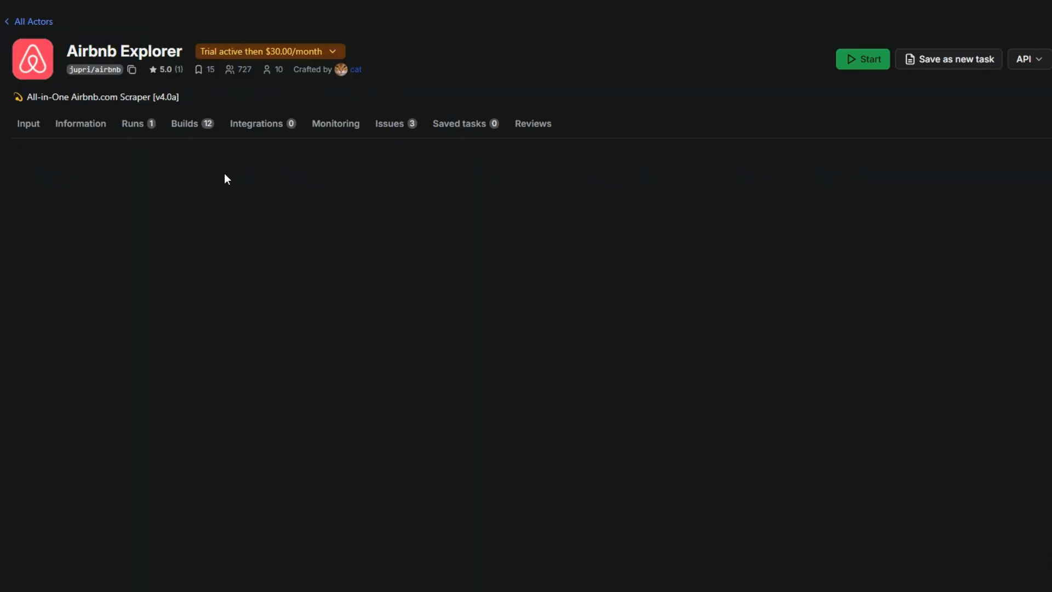
{"action": "left_click", "coordinate": [100, 225]}
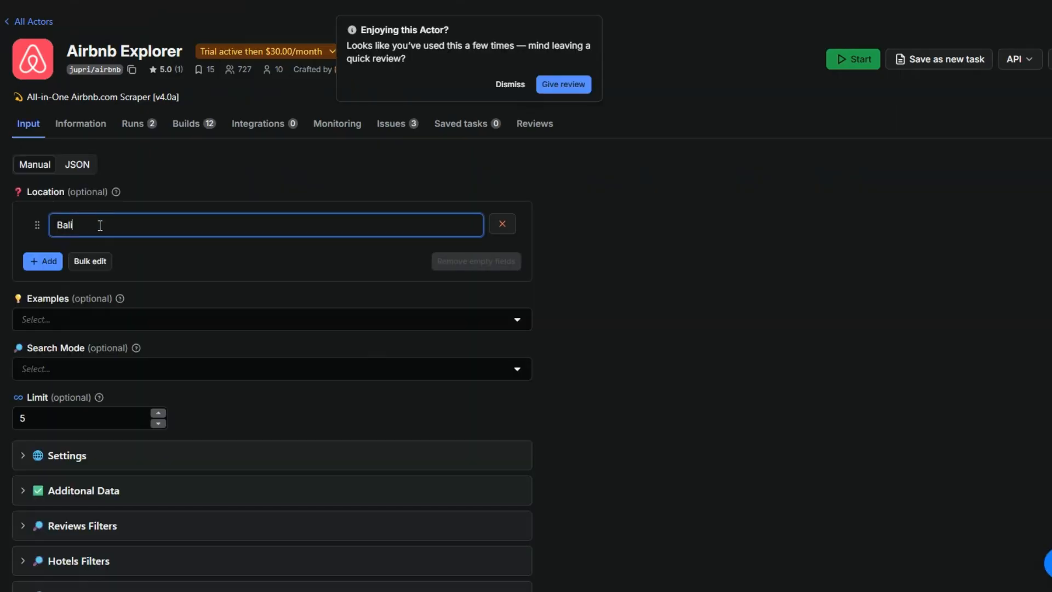
{"action": "left_click", "coordinate": [57, 426]}
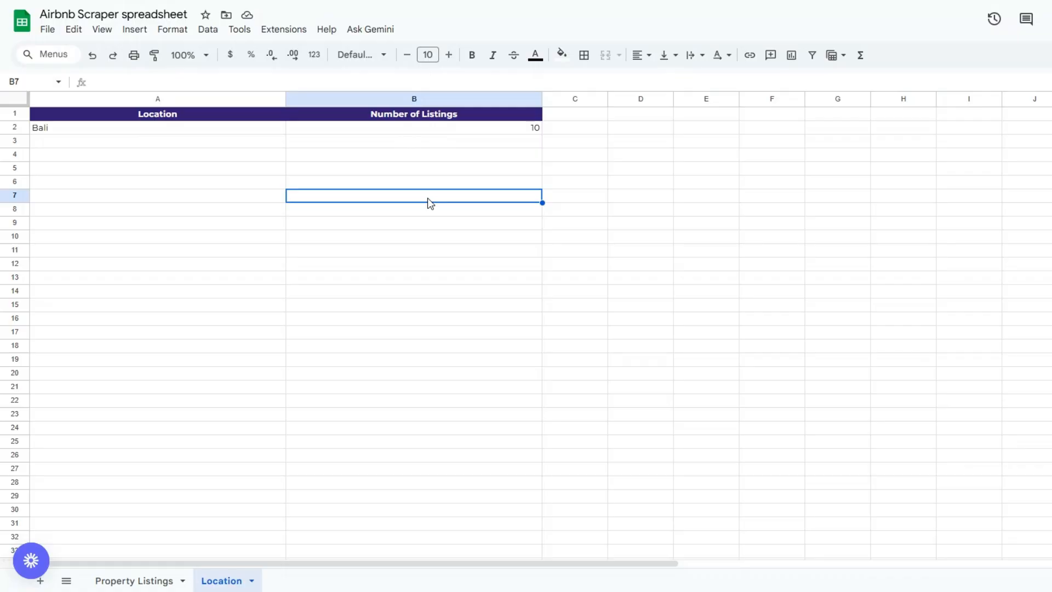
Switch to the Airbnb Scraper spreadsheet in Google Sheets and examine the Location sheet's location and number of listings columns.
{"action": "left_click", "coordinate": [242, 212]}
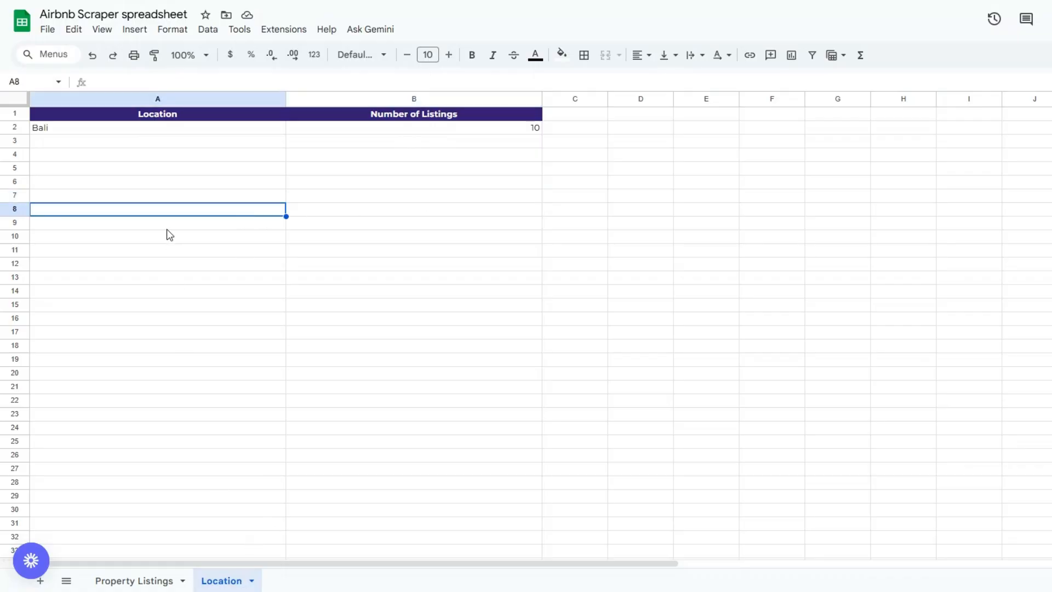
{"action": "left_click", "coordinate": [178, 144]}
{"action": "left_click", "coordinate": [345, 151]}
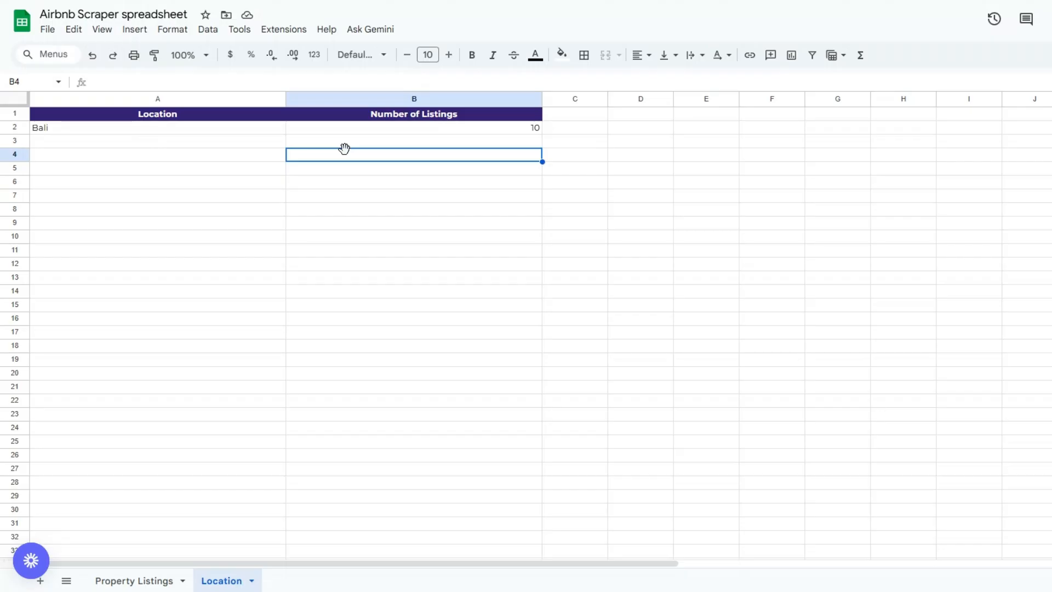
{"action": "key", "text": "Left"}
{"action": "key", "text": "Right"}
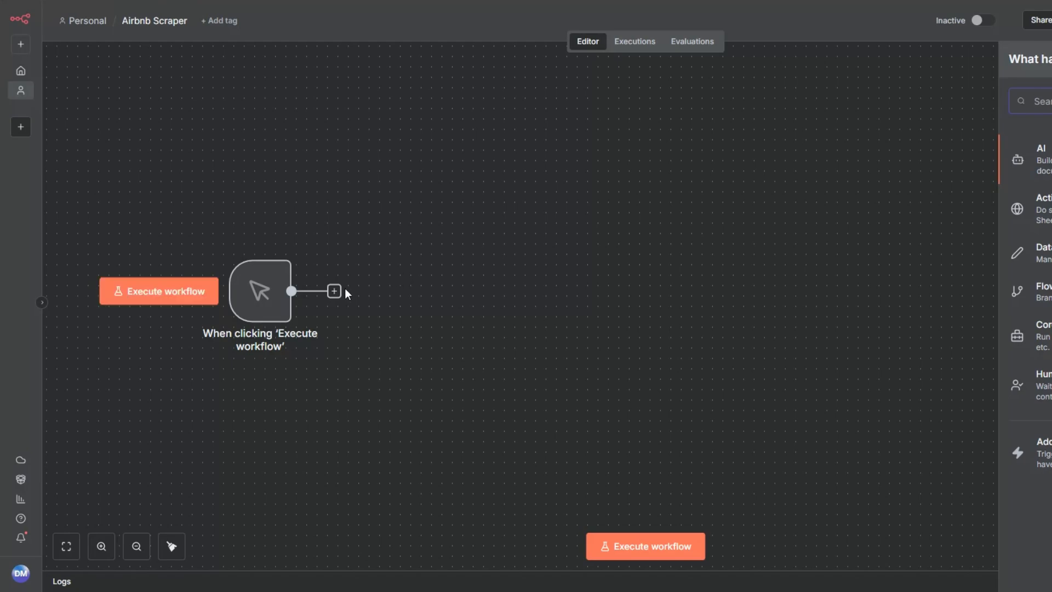
Switch back to n8n and add a Google Sheets Get row(s) in sheet node after the manual trigger.
{"action": "type", "text": "Goog"}
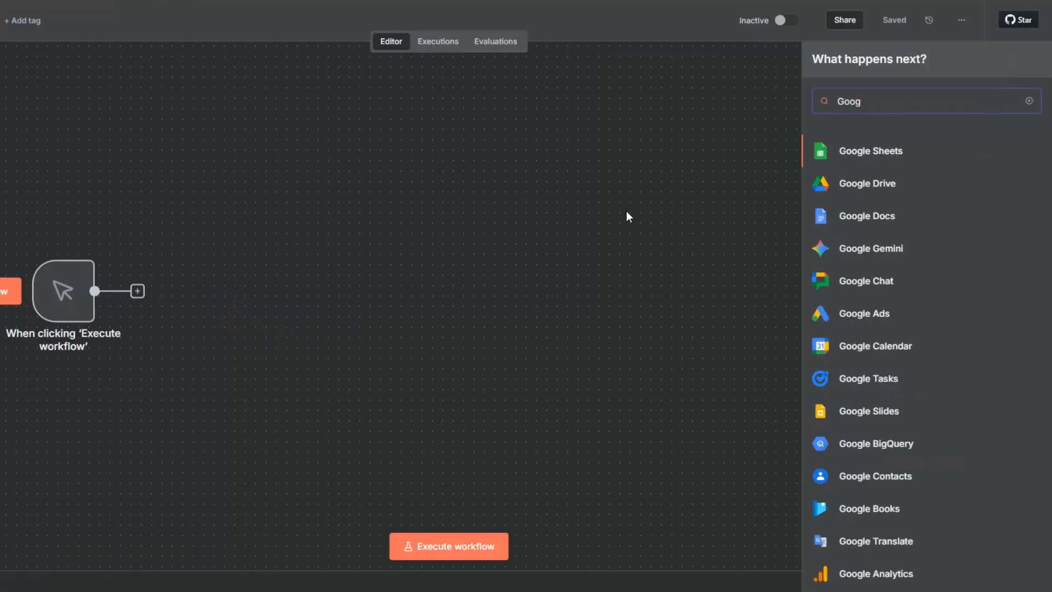
{"action": "left_click", "coordinate": [876, 153]}
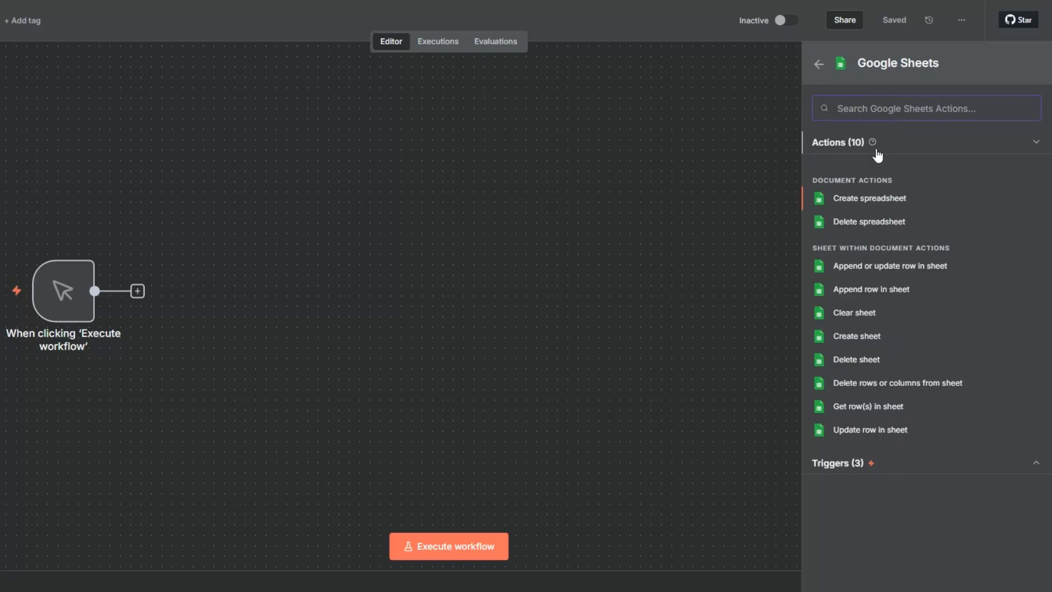
{"action": "left_click", "coordinate": [866, 409]}
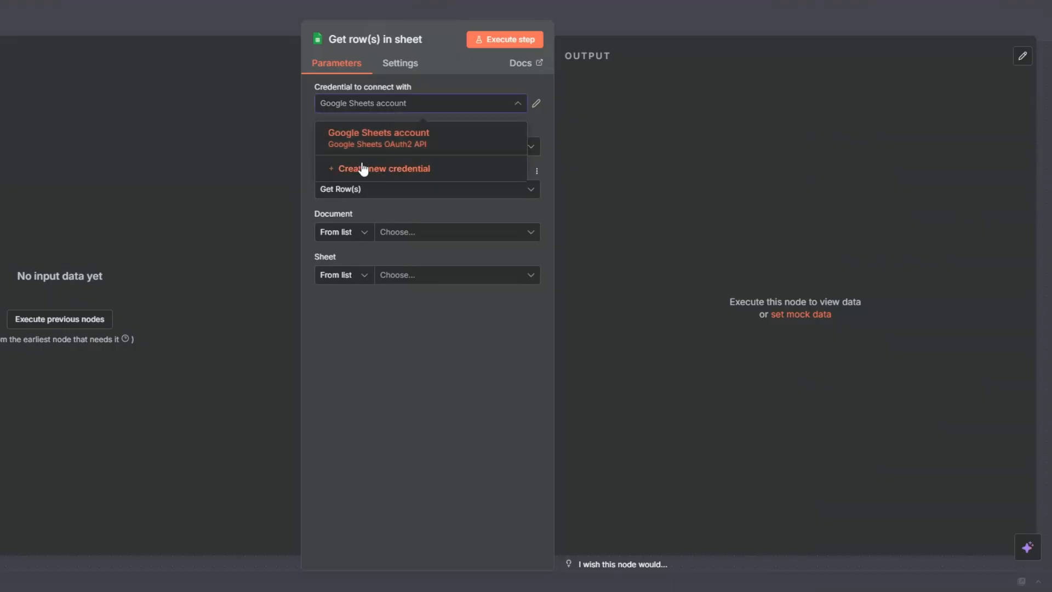
{"action": "left_click", "coordinate": [363, 169]}
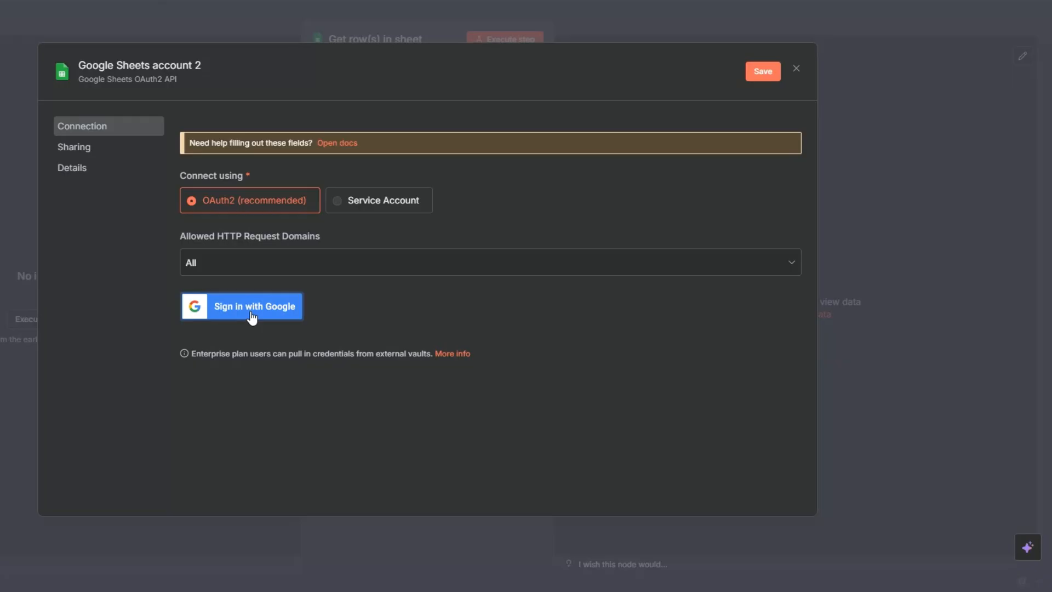
{"action": "left_click", "coordinate": [796, 69]}
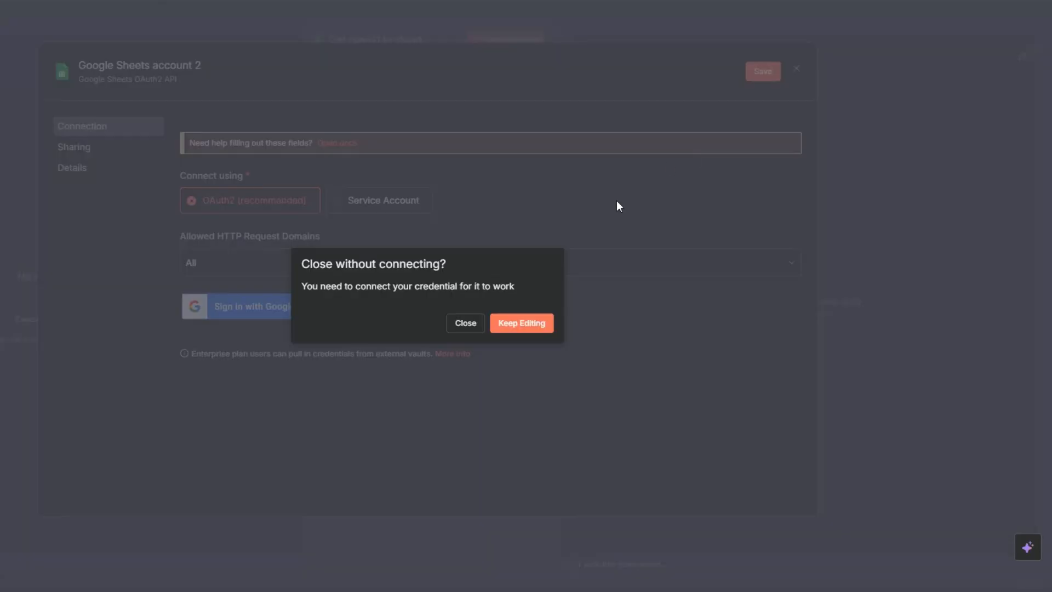
{"action": "left_click", "coordinate": [463, 322]}
Set the row-reading node to the Airbnb Scraper spreadsheet document and its Location sheet, and execute it.
{"action": "left_click", "coordinate": [400, 236]}
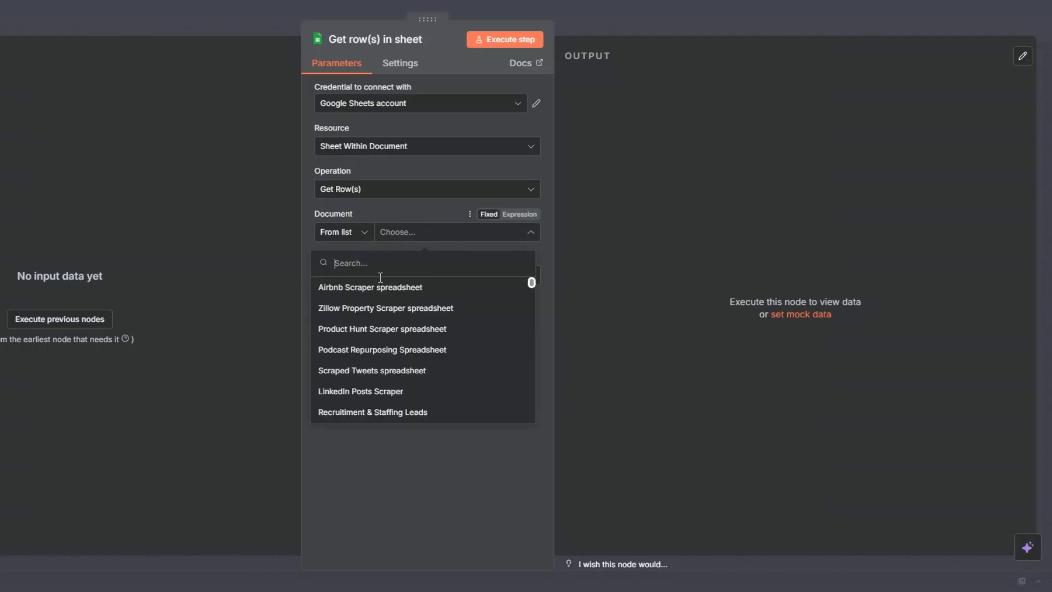
{"action": "left_click", "coordinate": [366, 290]}
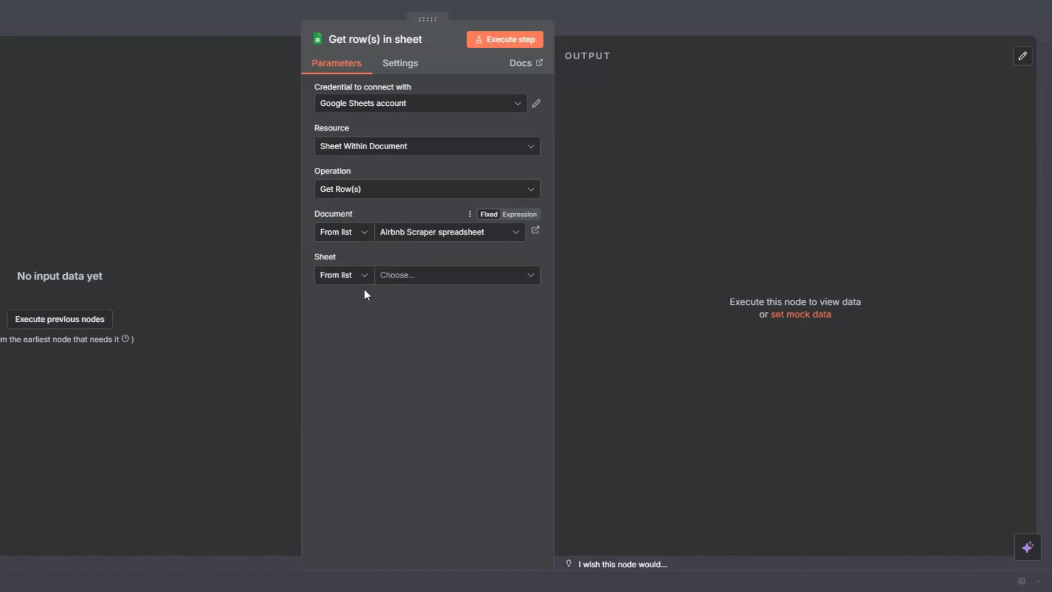
{"action": "left_click", "coordinate": [397, 277]}
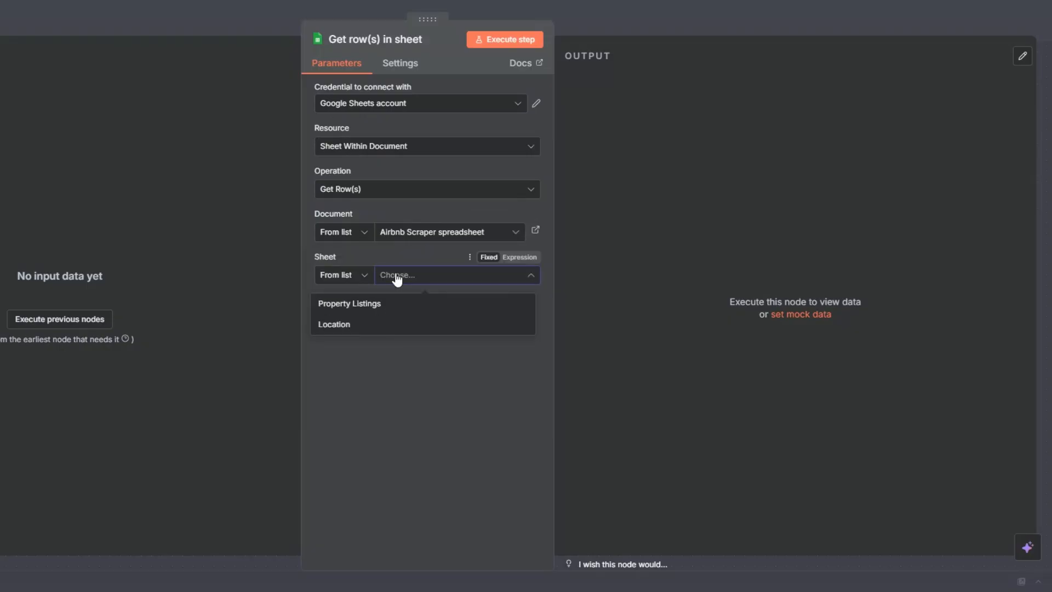
{"action": "left_click", "coordinate": [337, 324]}
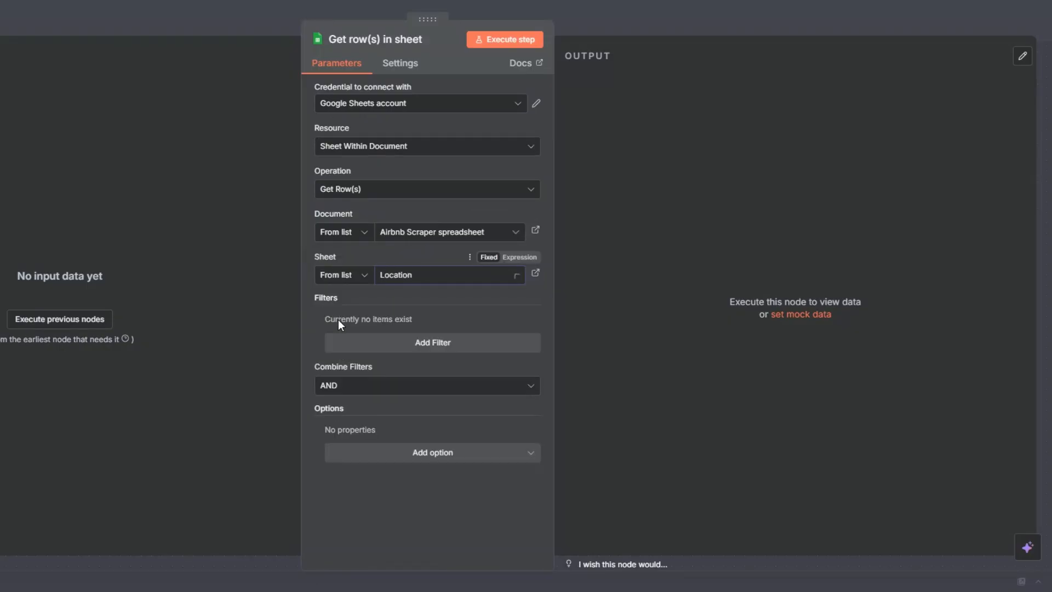
{"action": "left_click", "coordinate": [515, 44]}
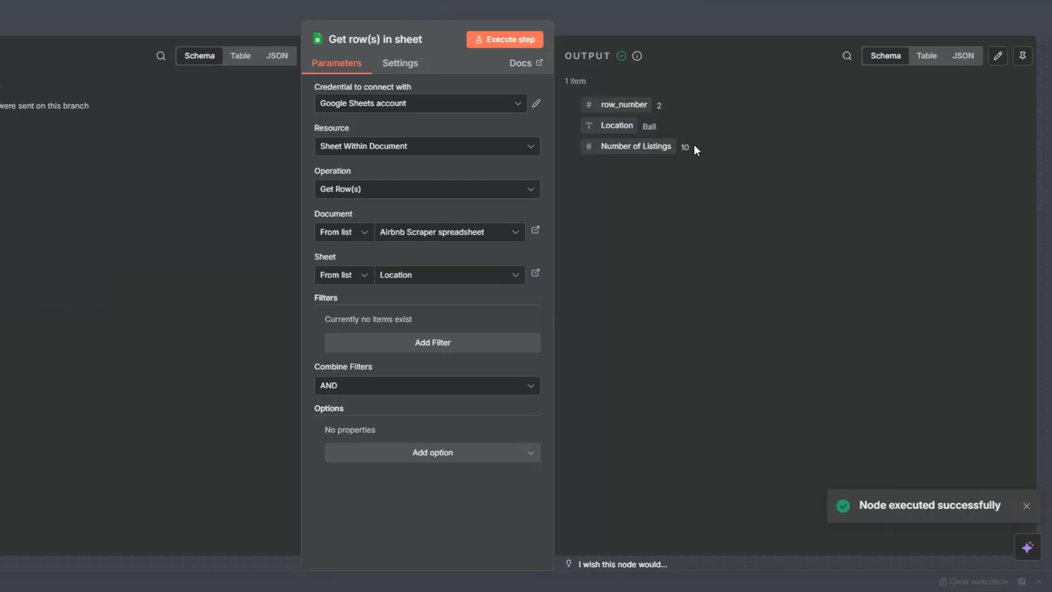
{"action": "key", "text": "Escape"}
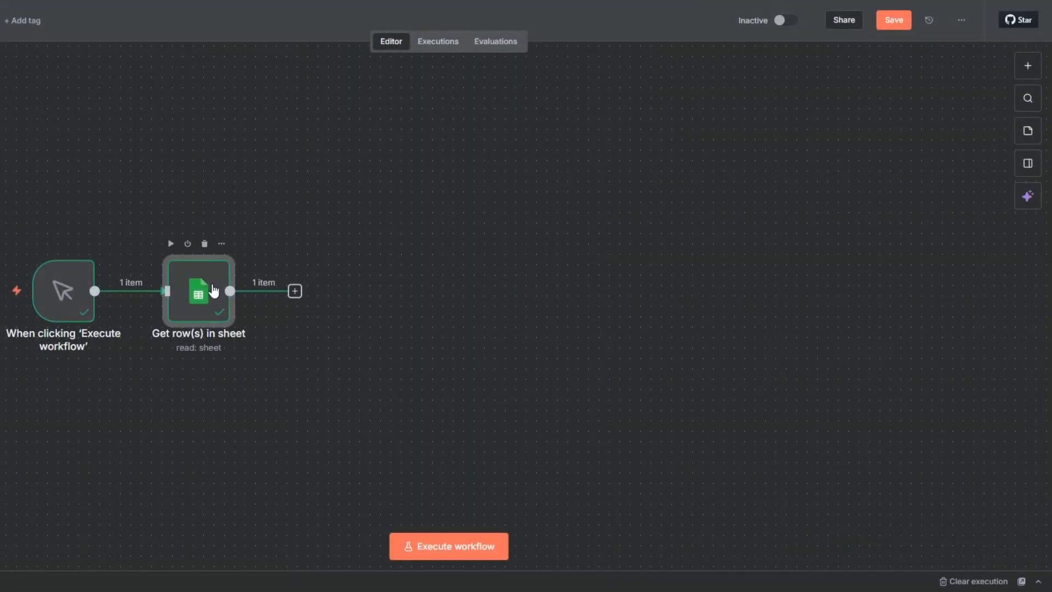
Rename the Google Sheets node as "Get Location & Lisitngs".
{"action": "key", "text": "F2"}
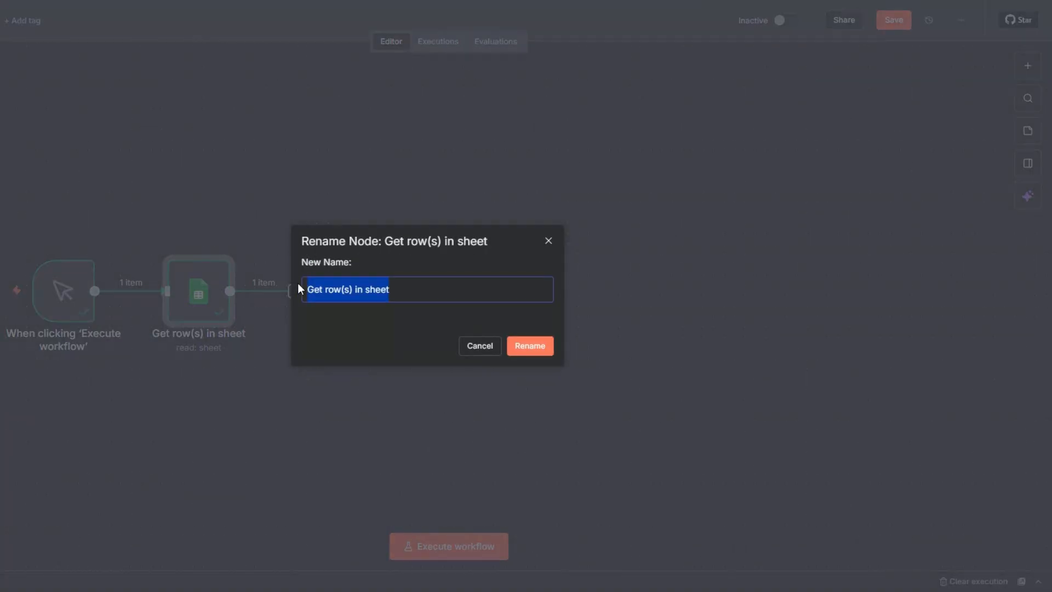
{"action": "left_click", "coordinate": [326, 289]}
{"action": "left_click_drag", "start_coordinate": [325, 288], "coordinate": [426, 288]}
{"action": "type", "text": "Location & Lisitngs"}
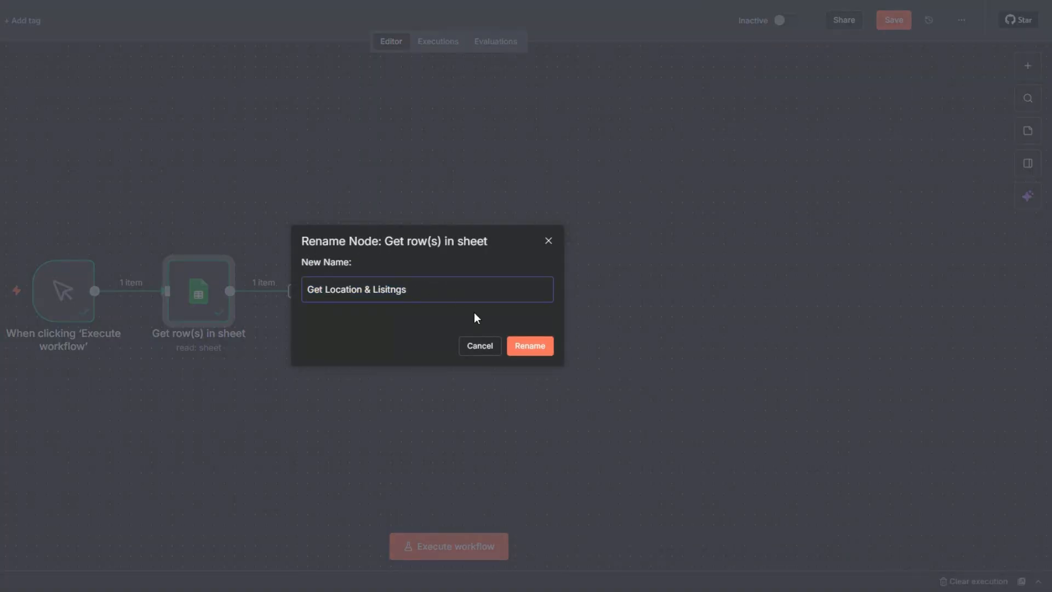
{"action": "left_click", "coordinate": [523, 346]}
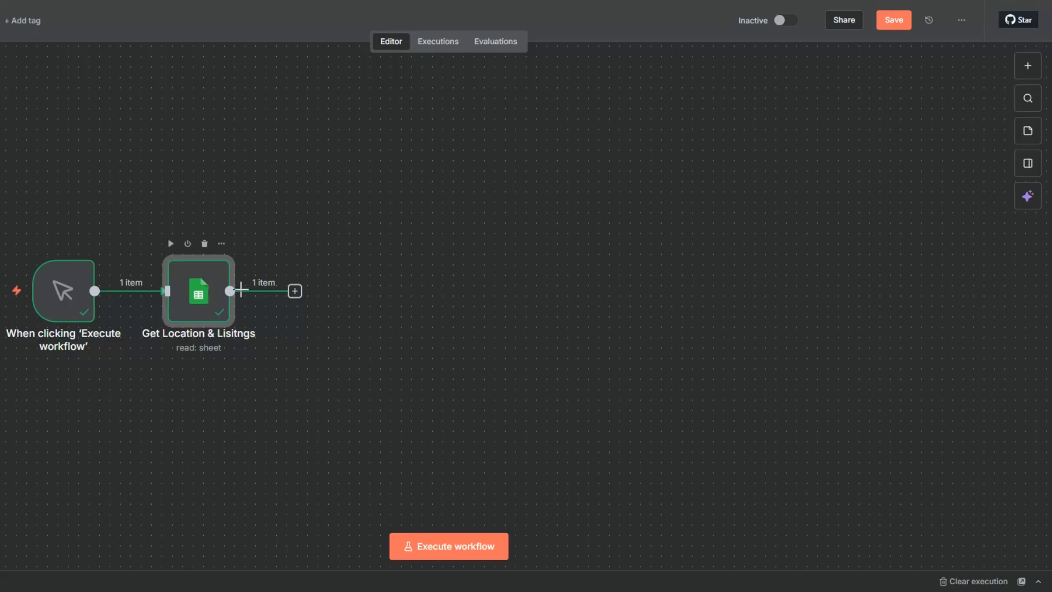
Add an Apify Run an Actor node after the Get Location & Lisitngs node.
{"action": "left_click", "coordinate": [295, 292]}
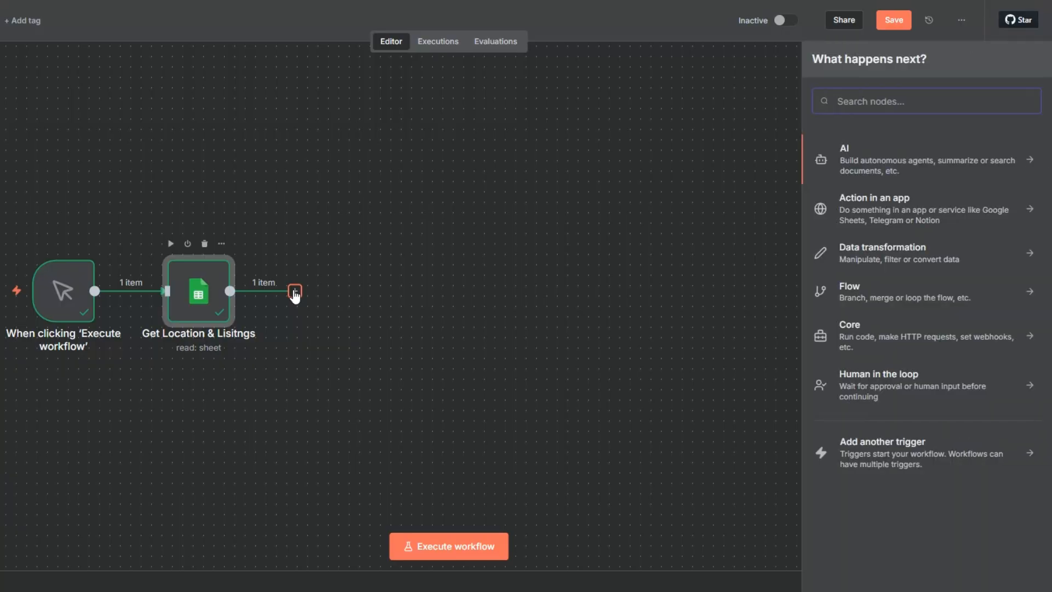
{"action": "type", "text": "apify"}
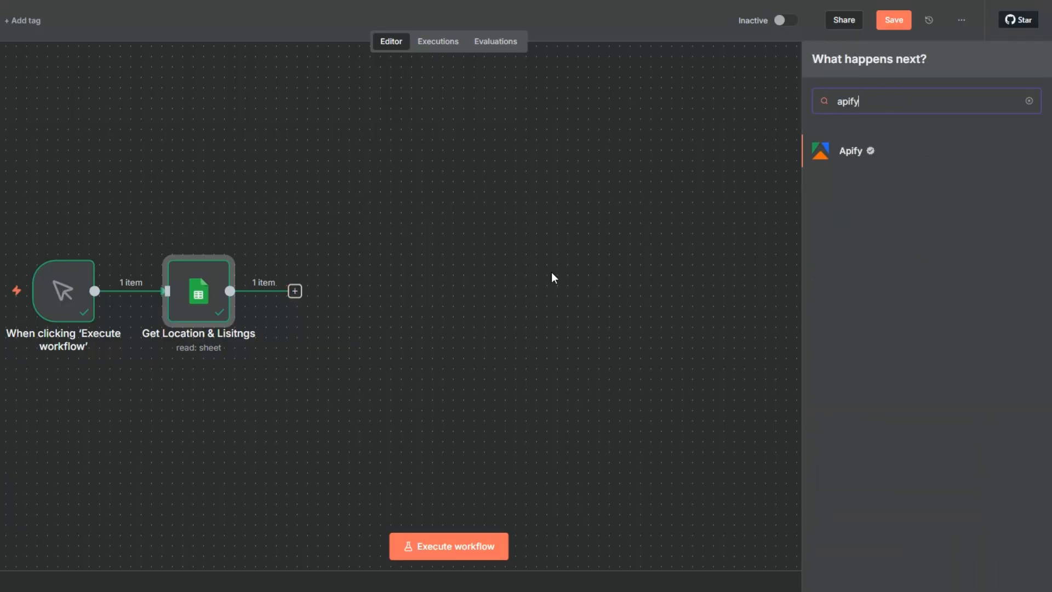
{"action": "left_click", "coordinate": [858, 155]}
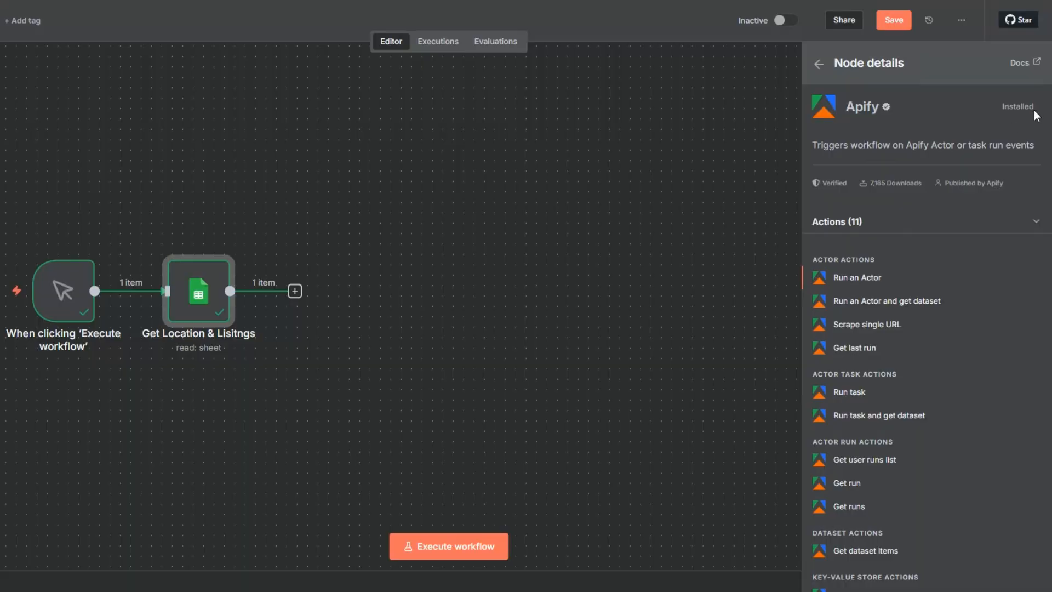
{"action": "left_click", "coordinate": [862, 277]}
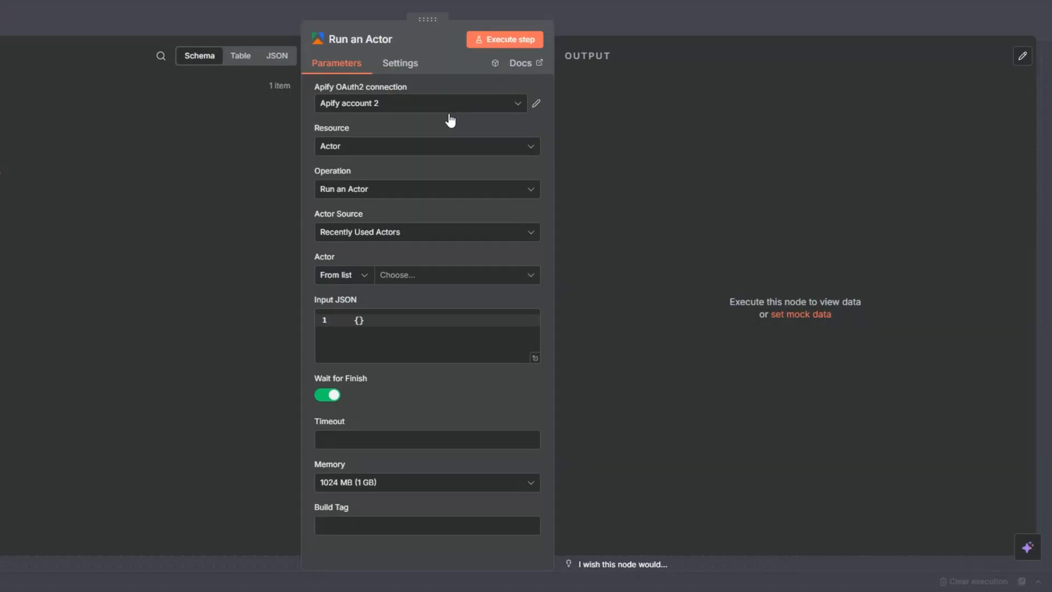
{"action": "left_click", "coordinate": [449, 110]}
{"action": "left_click", "coordinate": [430, 207]}
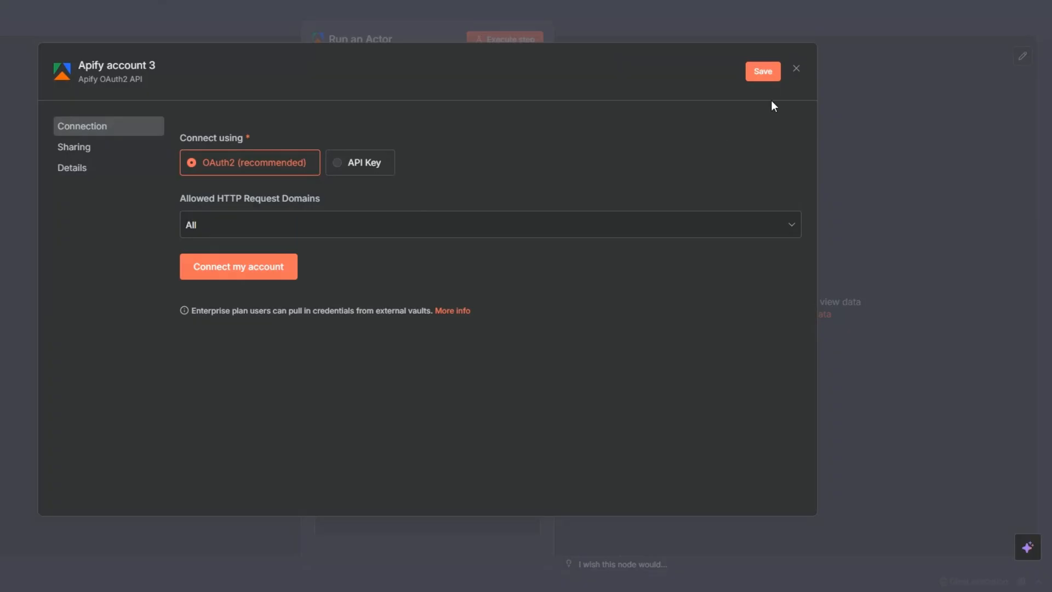
{"action": "left_click", "coordinate": [795, 70]}
{"action": "left_click", "coordinate": [459, 327]}
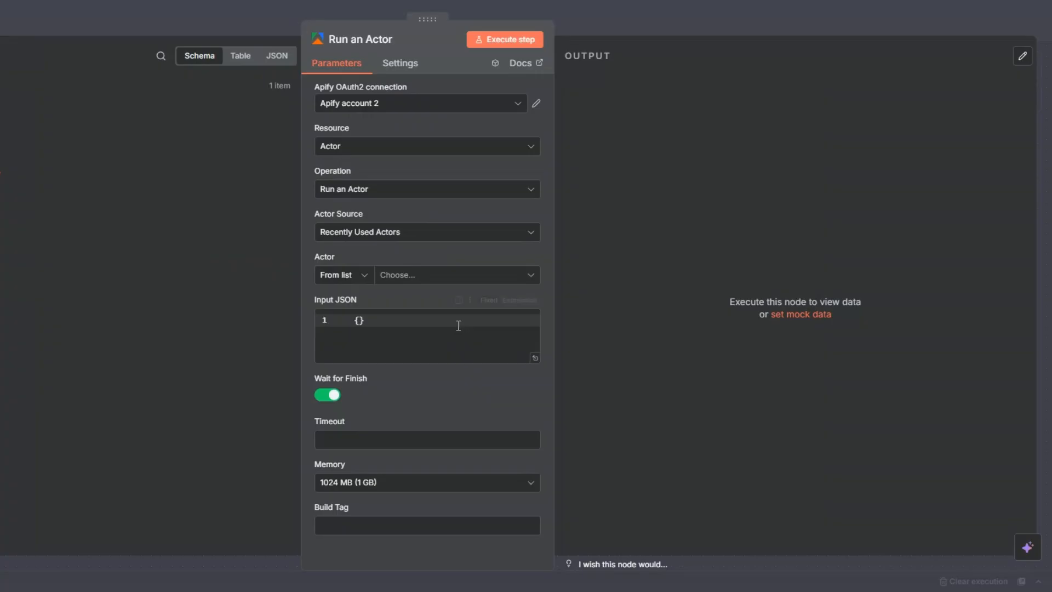
Keep Recently Used Actors as the actor source and choose Airbnb Explorer (jupri/airbnb) as the actor.
{"action": "left_click", "coordinate": [424, 236]}
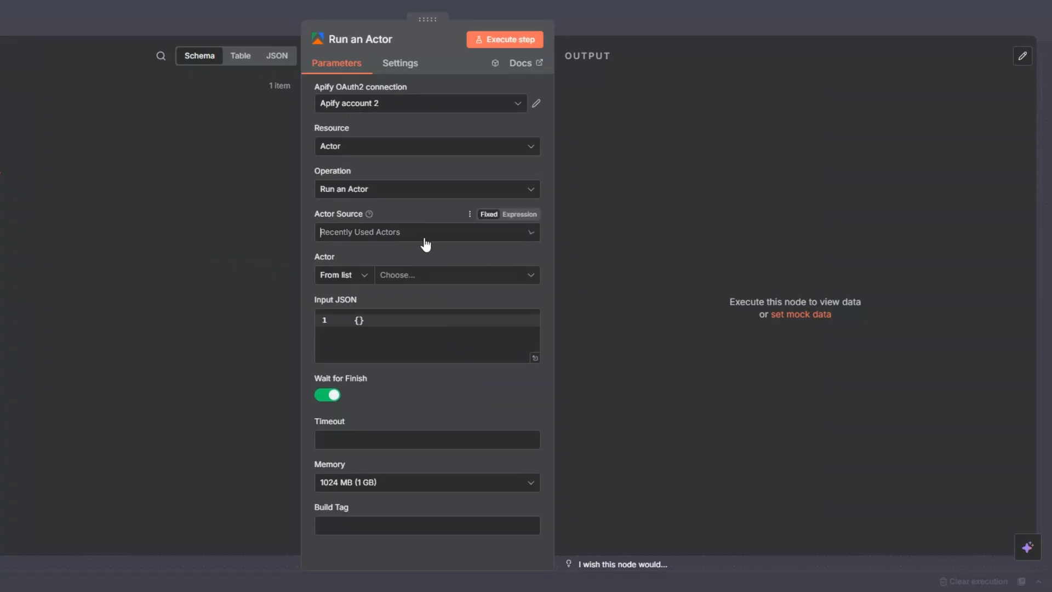
{"action": "left_click", "coordinate": [426, 244]}
{"action": "left_click", "coordinate": [418, 276]}
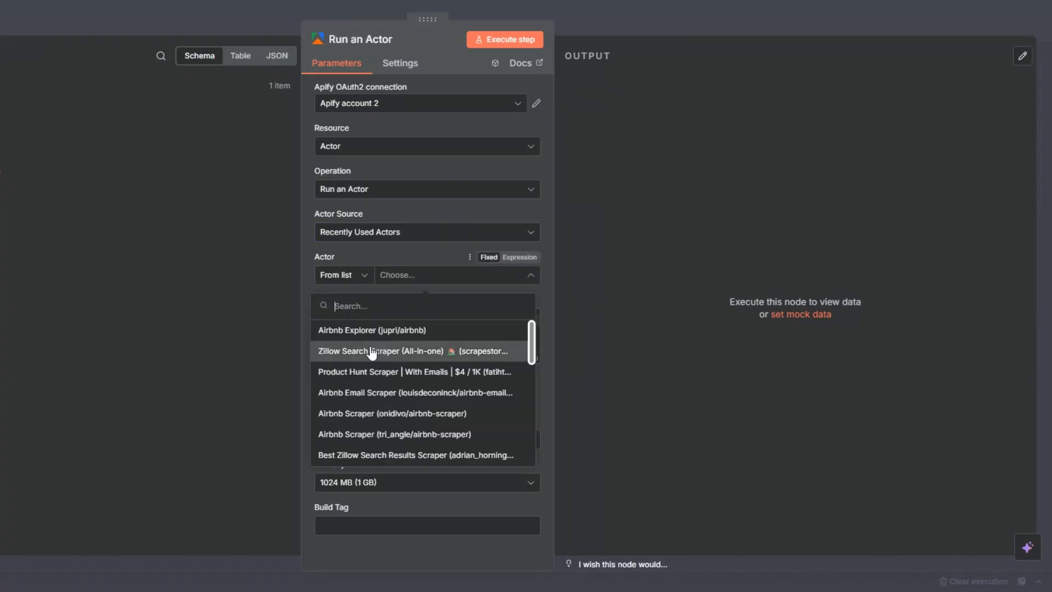
{"action": "left_click", "coordinate": [370, 336]}
Switch the Input JSON to an expression, open it in the expanded editor and clear its default content.
{"action": "left_click", "coordinate": [356, 319]}
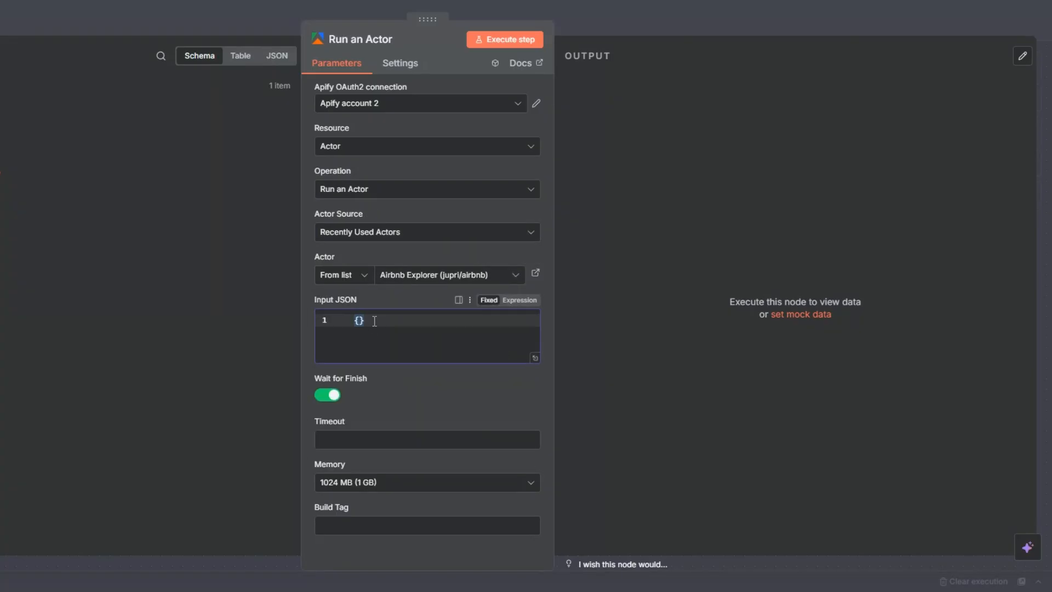
{"action": "left_click", "coordinate": [541, 301]}
{"action": "left_click", "coordinate": [520, 300]}
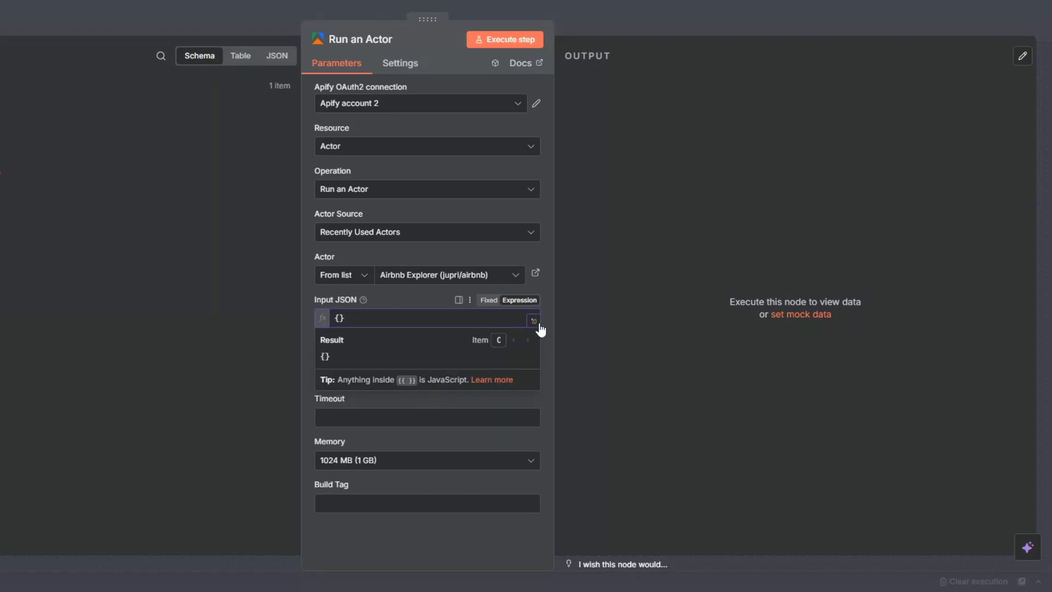
{"action": "left_click", "coordinate": [539, 327]}
{"action": "key", "text": "BackSpace"}
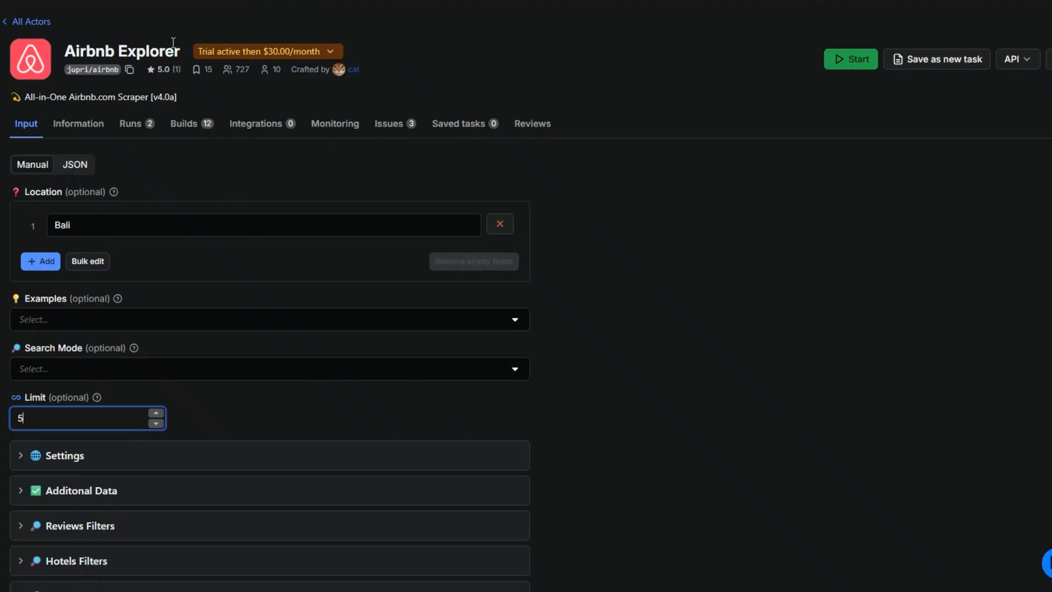
Copy the Airbnb Explorer actor's input as JSON from Apify and paste it into the Input JSON expression in n8n.
{"action": "left_click", "coordinate": [82, 167]}
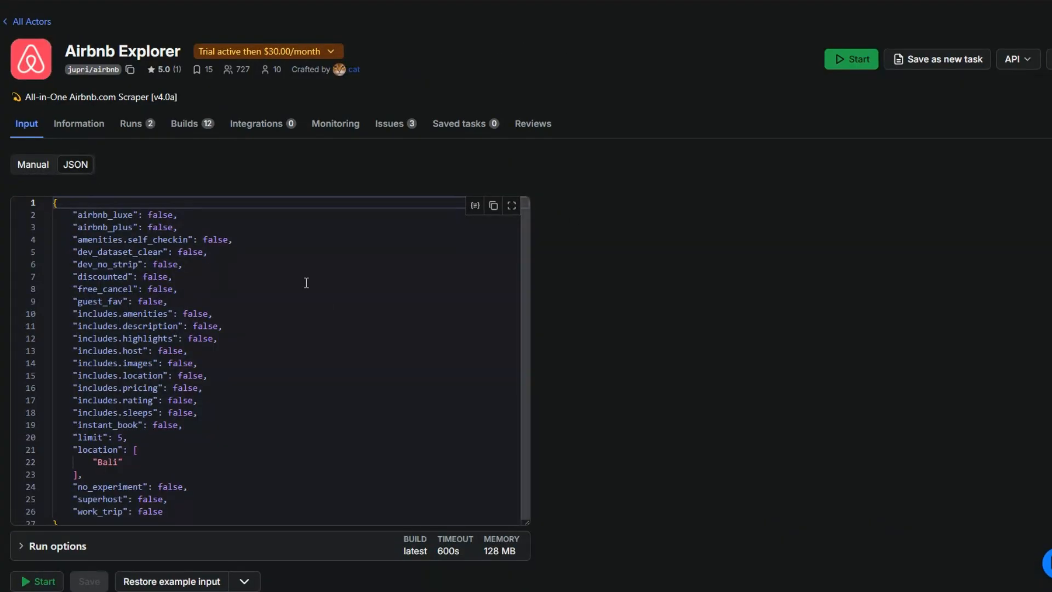
{"action": "left_click", "coordinate": [298, 438]}
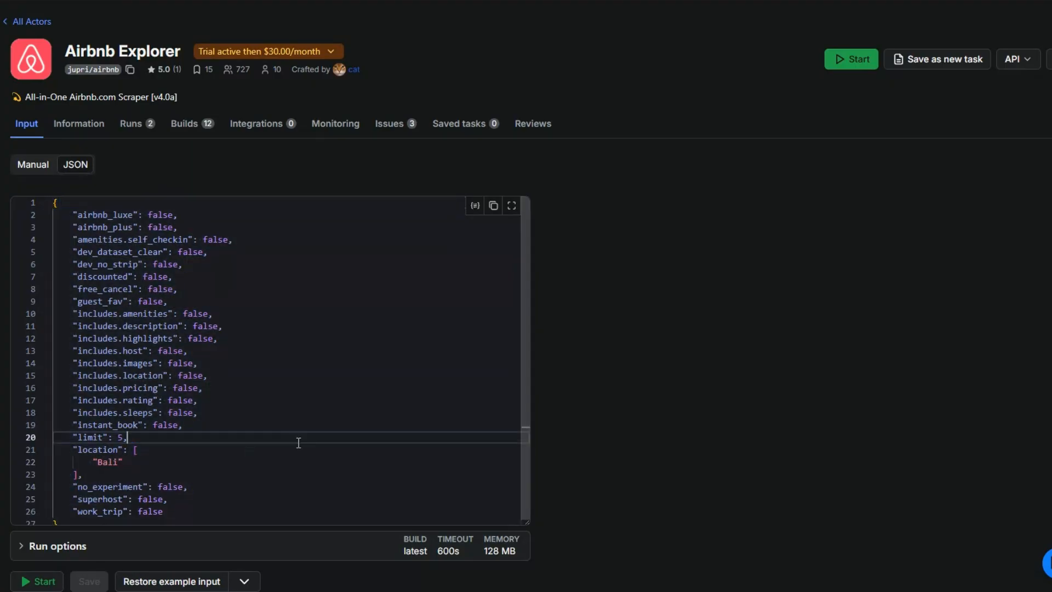
{"action": "left_click", "coordinate": [494, 207]}
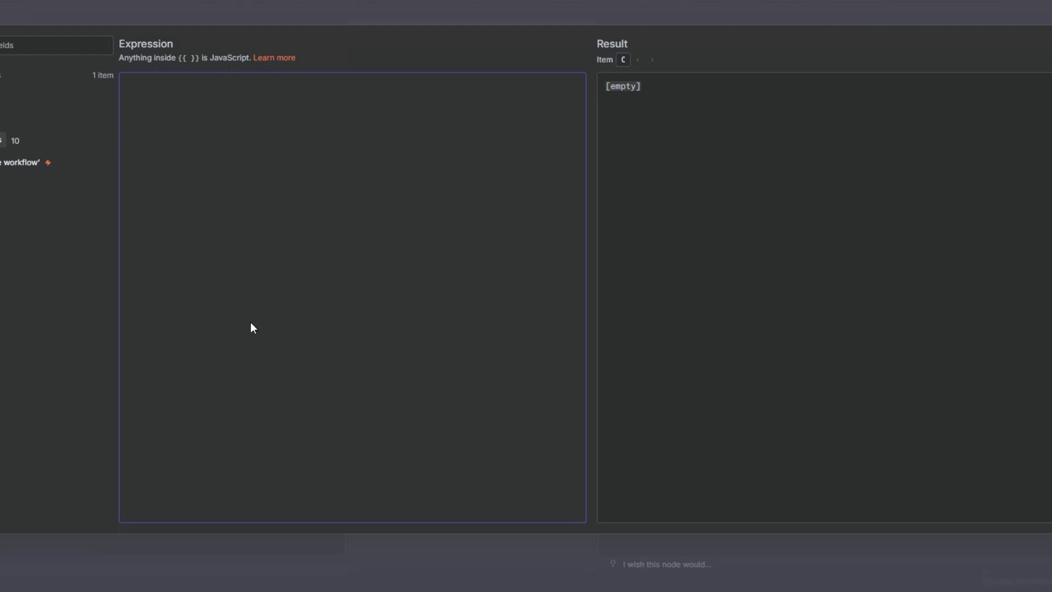
{"action": "key", "text": "ctrl+v"}
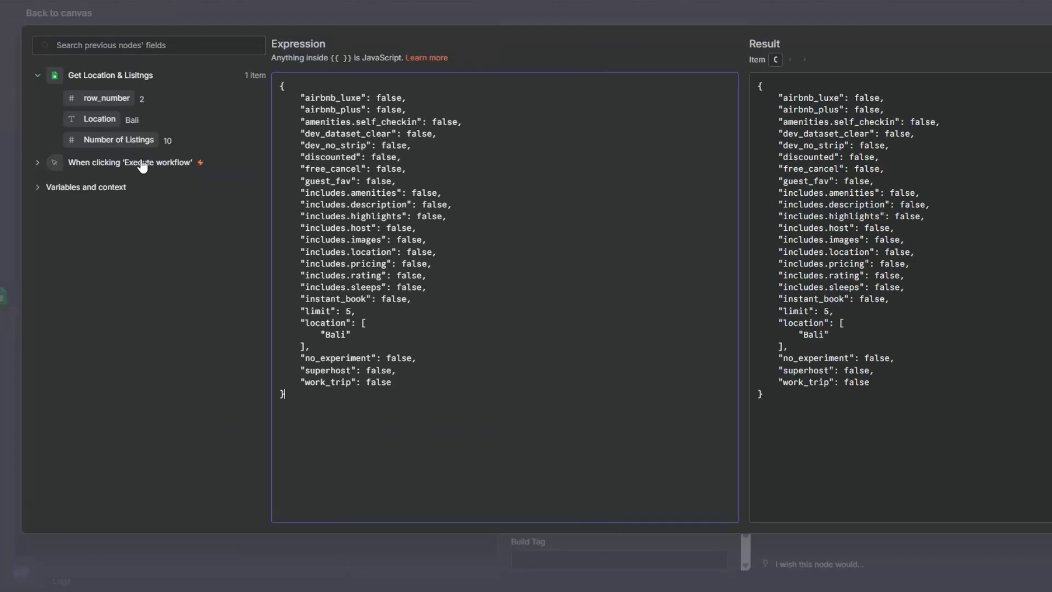
Replace the JSON's location value with {{ $json.Location }} and its limit value with {{ $json['Number of Listings'] }}.
{"action": "left_click_drag", "start_coordinate": [325, 335], "coordinate": [348, 336]}
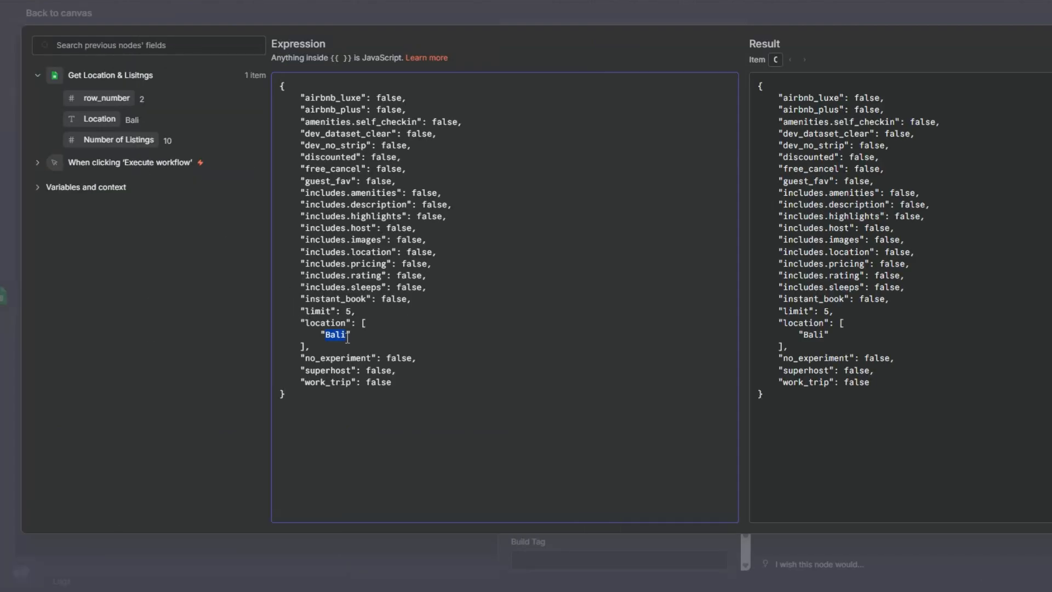
{"action": "key", "text": "BackSpace"}
{"action": "left_click_drag", "start_coordinate": [91, 120], "coordinate": [325, 334]}
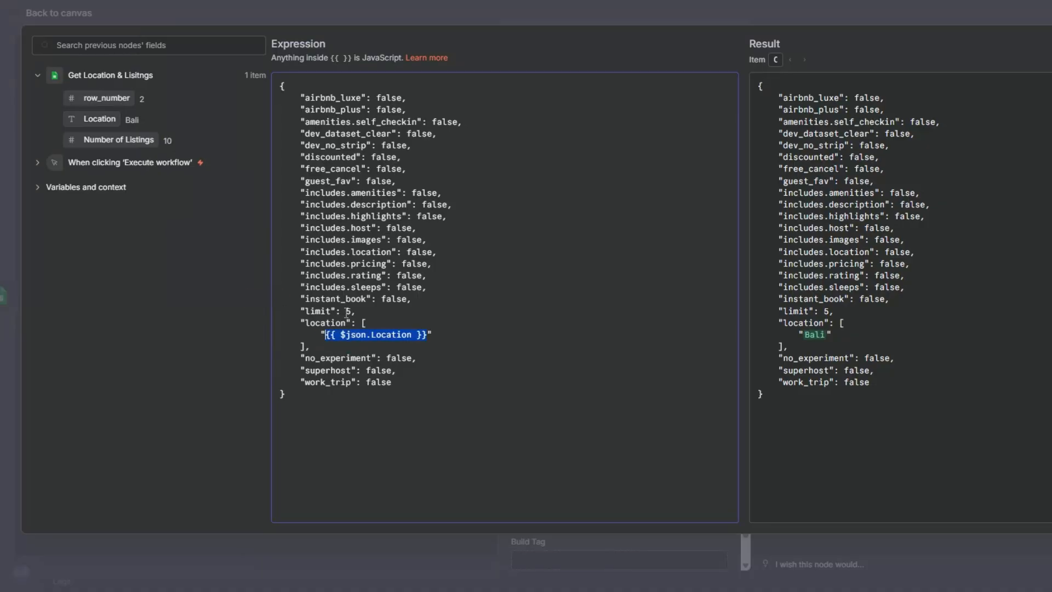
{"action": "double_click", "coordinate": [349, 312]}
{"action": "key", "text": "BackSpace"}
{"action": "left_click_drag", "start_coordinate": [141, 138], "coordinate": [347, 311]}
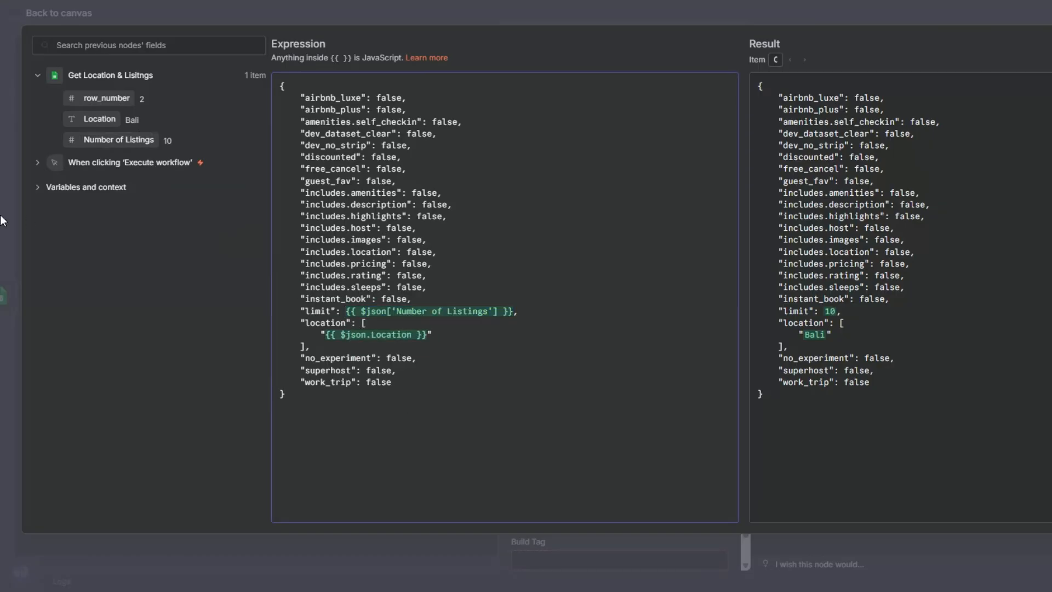
{"action": "key", "text": "Escape"}
Execute the Run an Actor node and check the status and defaultDatasetId fields in its output.
{"action": "left_click", "coordinate": [534, 43]}
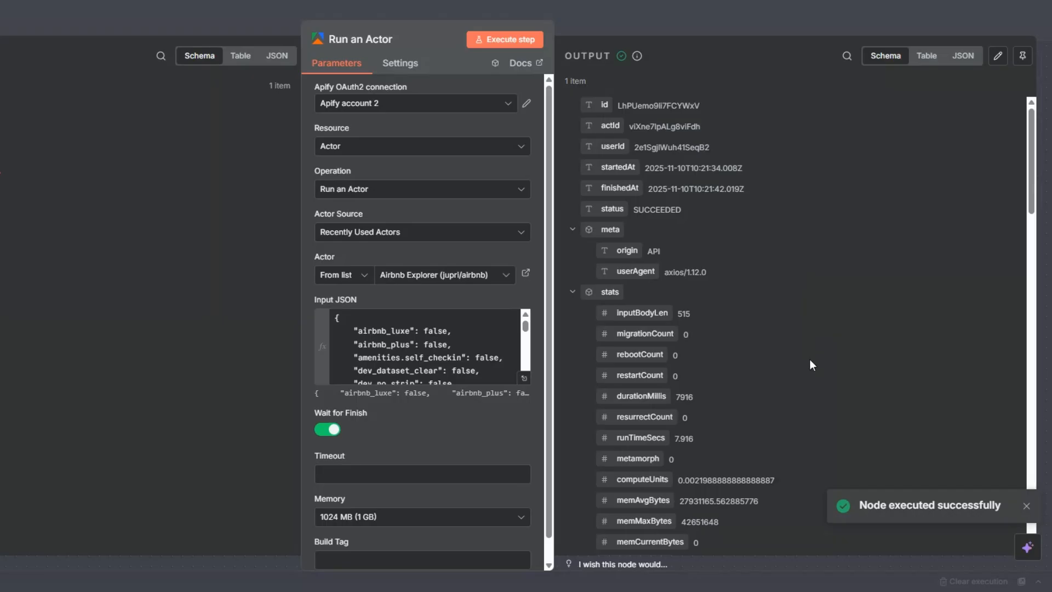
{"action": "left_click_drag", "start_coordinate": [634, 210], "coordinate": [684, 210]}
{"action": "scroll", "coordinate": [811, 344], "scroll_direction": "down", "scroll_amount": 10}
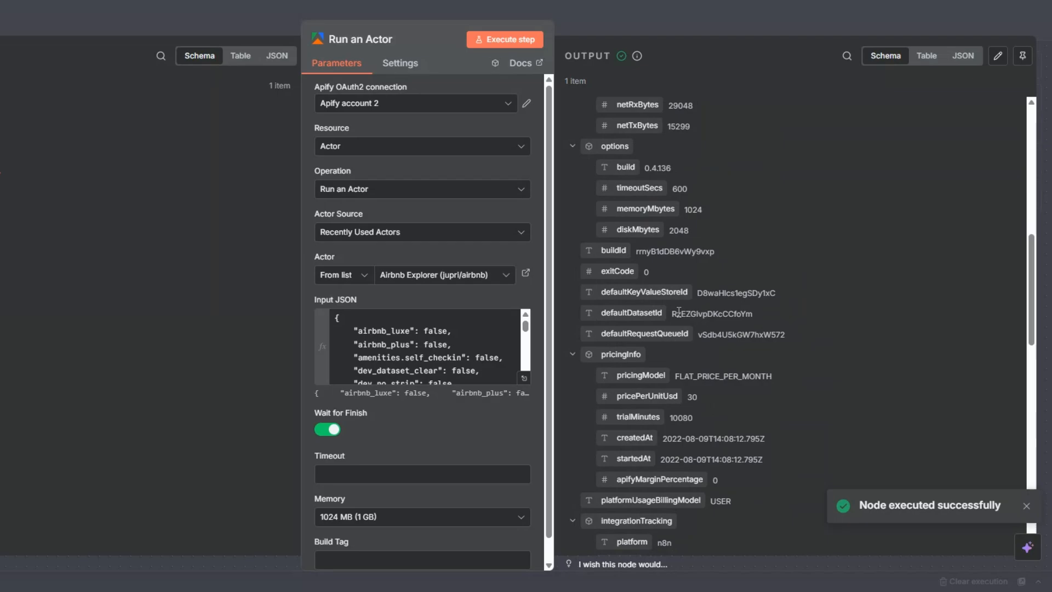
{"action": "left_click_drag", "start_coordinate": [672, 313], "coordinate": [763, 314]}
{"action": "left_click", "coordinate": [841, 385]}
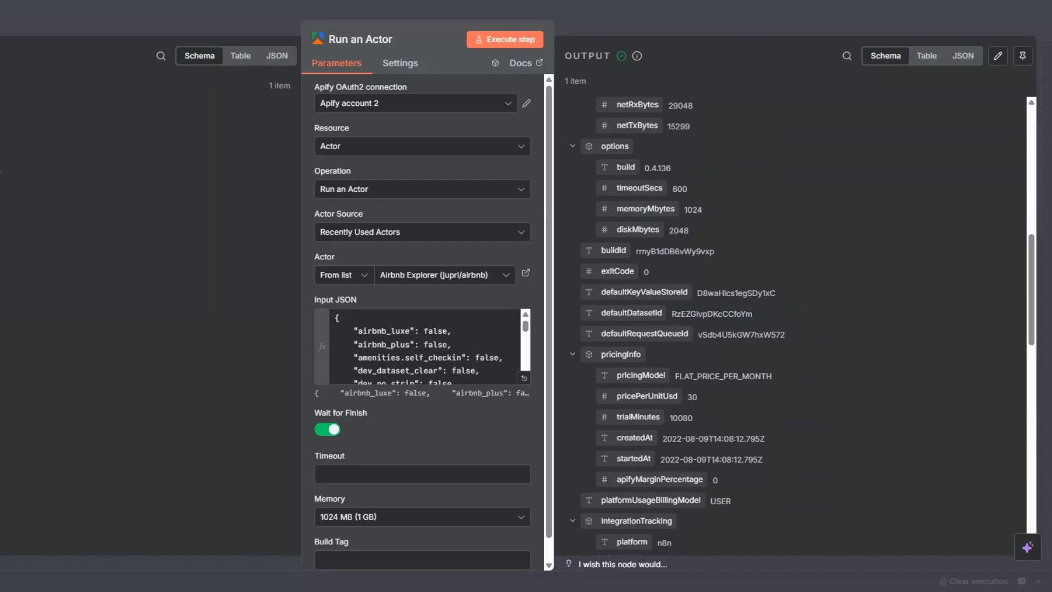
{"action": "key", "text": "Escape"}
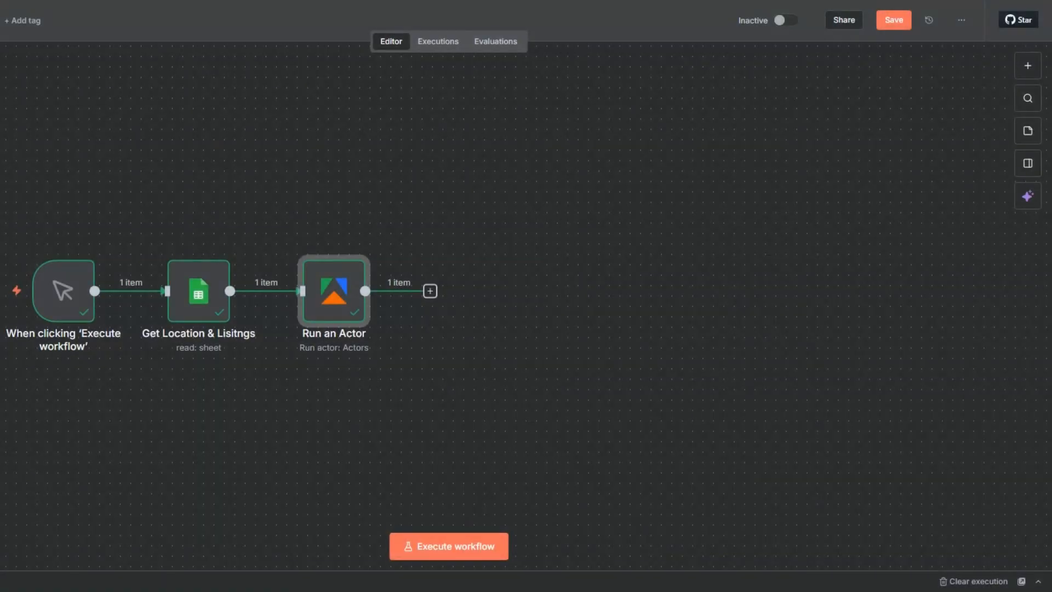
Add an Apify Get dataset items node after the Run an Actor node.
{"action": "left_click", "coordinate": [430, 291]}
{"action": "type", "text": "api"}
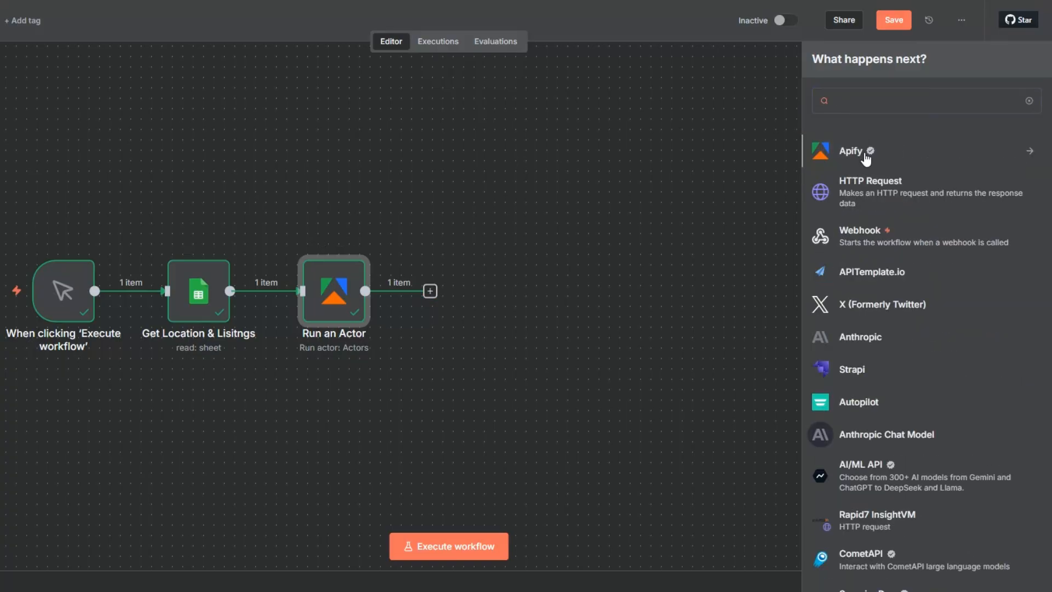
{"action": "left_click", "coordinate": [871, 159]}
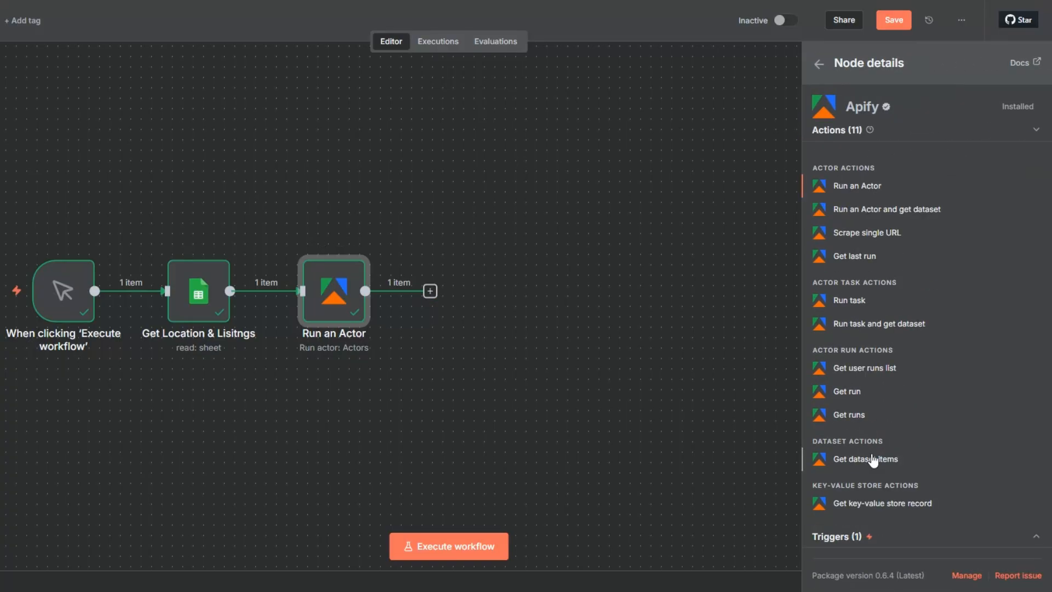
{"action": "left_click", "coordinate": [874, 459]}
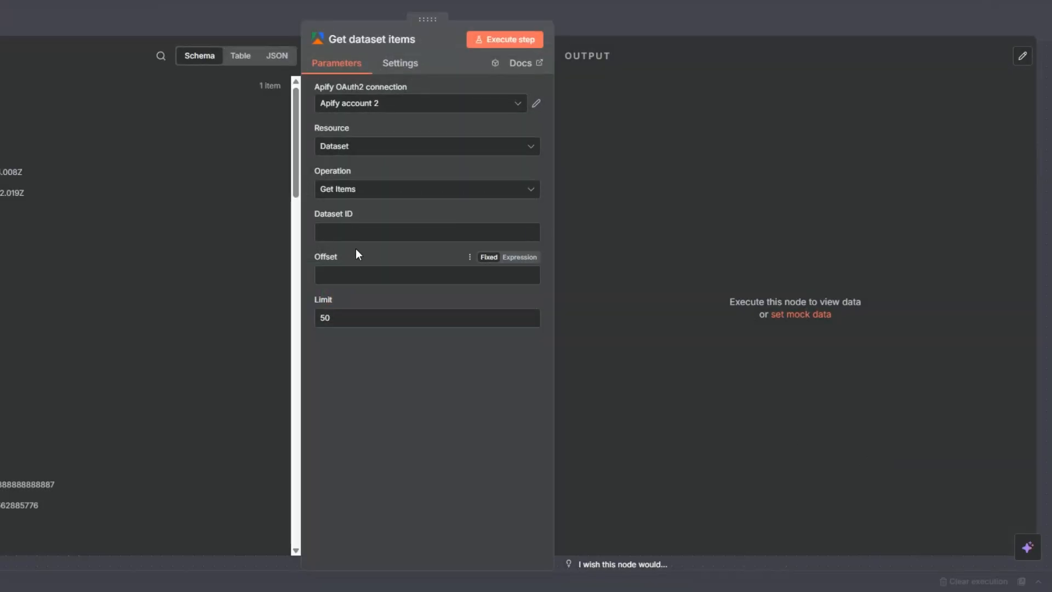
Set the Dataset ID to {{ $json.defaultDatasetId }} from the previous node's output and execute the Get dataset items node.
{"action": "left_click", "coordinate": [345, 234]}
{"action": "scroll", "coordinate": [298, 251], "scroll_direction": "down", "scroll_amount": 15}
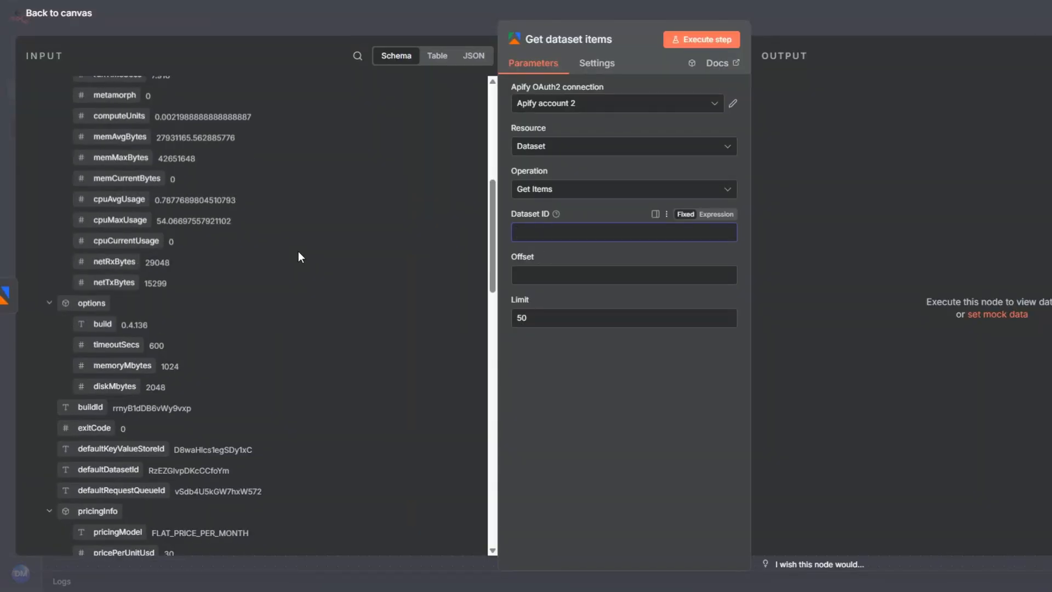
{"action": "left_click_drag", "start_coordinate": [108, 382], "coordinate": [535, 233]}
{"action": "left_click", "coordinate": [502, 41]}
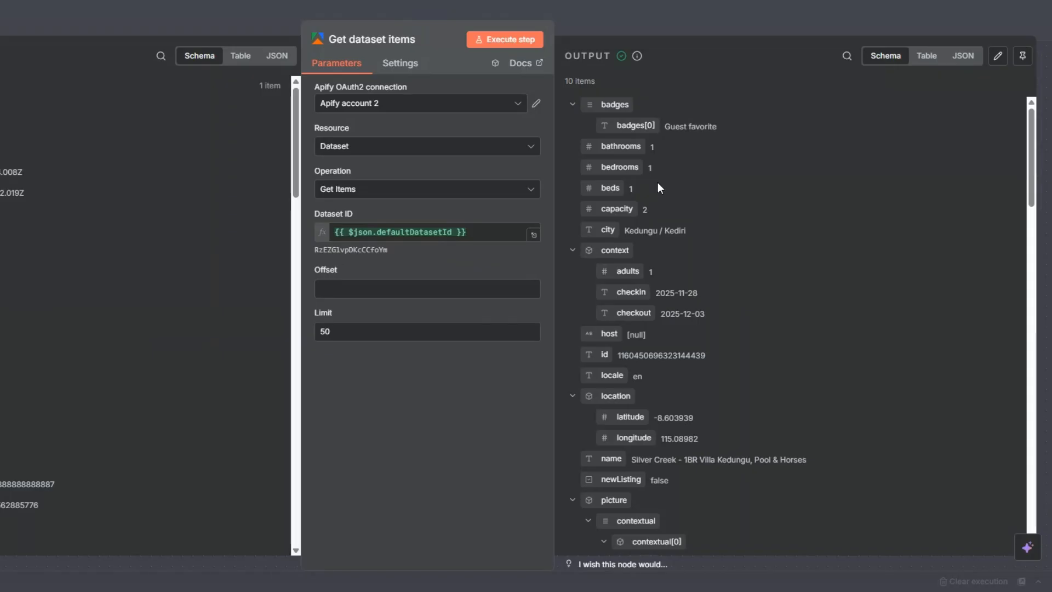
Examine the returned listing fields, including location, pictures, pricing, rating, reviews count and URL, and return to the canvas.
{"action": "scroll", "coordinate": [709, 225], "scroll_direction": "down", "scroll_amount": 1}
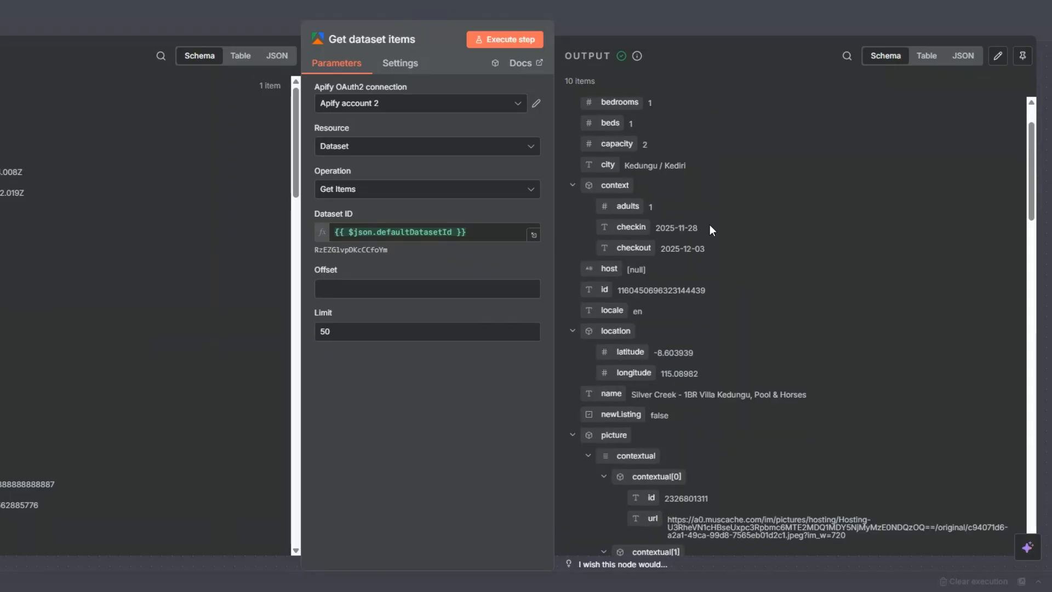
{"action": "scroll", "coordinate": [710, 225], "scroll_direction": "down", "scroll_amount": 3}
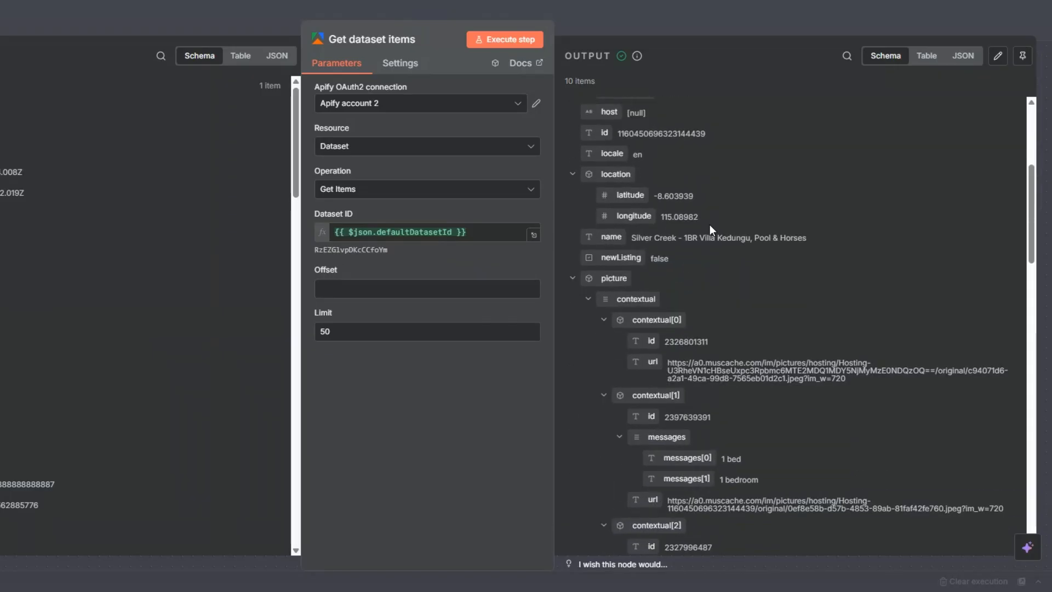
{"action": "scroll", "coordinate": [709, 225], "scroll_direction": "down", "scroll_amount": 2}
{"action": "scroll", "coordinate": [721, 195], "scroll_direction": "down", "scroll_amount": 6}
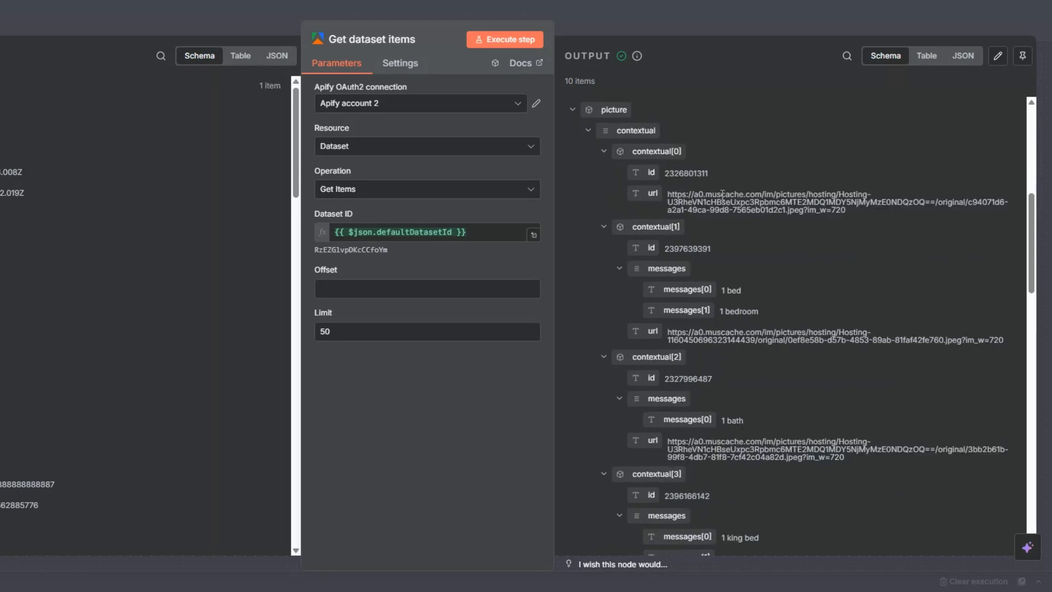
{"action": "scroll", "coordinate": [721, 195], "scroll_direction": "down", "scroll_amount": 6}
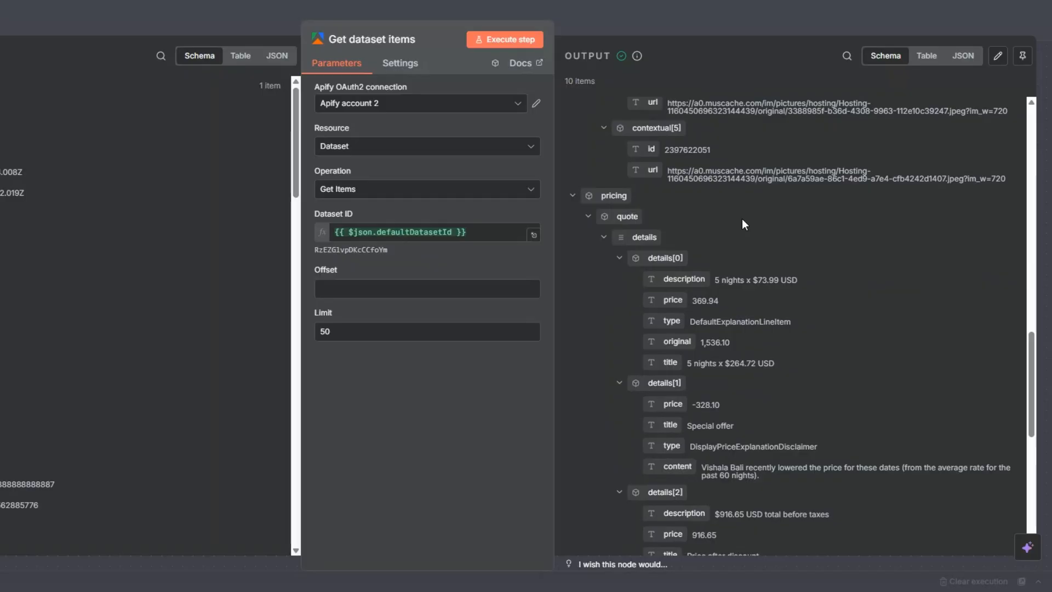
{"action": "scroll", "coordinate": [742, 222], "scroll_direction": "down", "scroll_amount": 2}
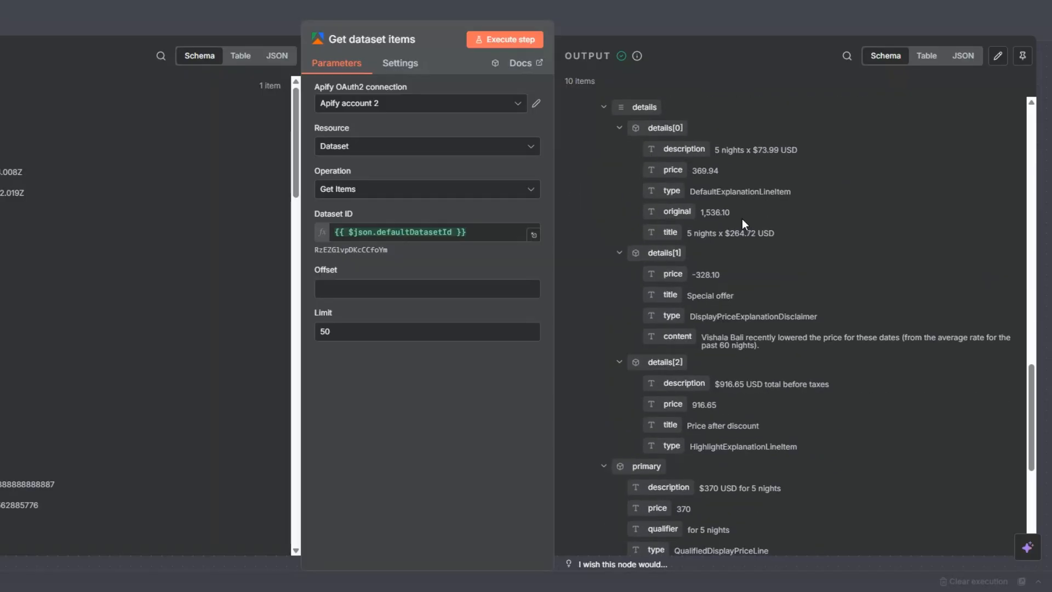
{"action": "scroll", "coordinate": [742, 219], "scroll_direction": "down", "scroll_amount": 5}
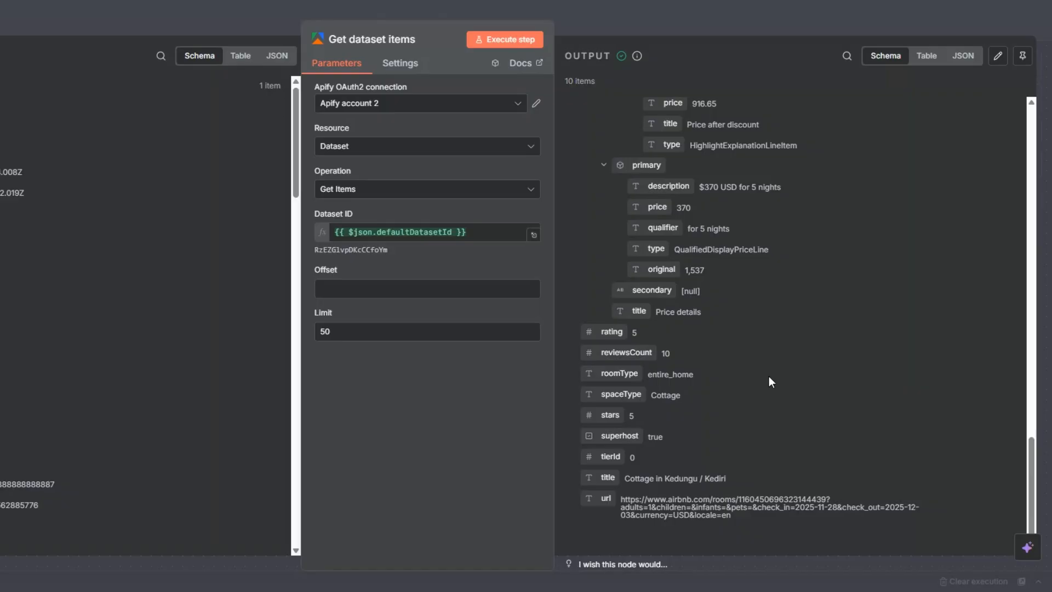
{"action": "scroll", "coordinate": [768, 376], "scroll_direction": "up", "scroll_amount": 10}
{"action": "key", "text": "Escape"}
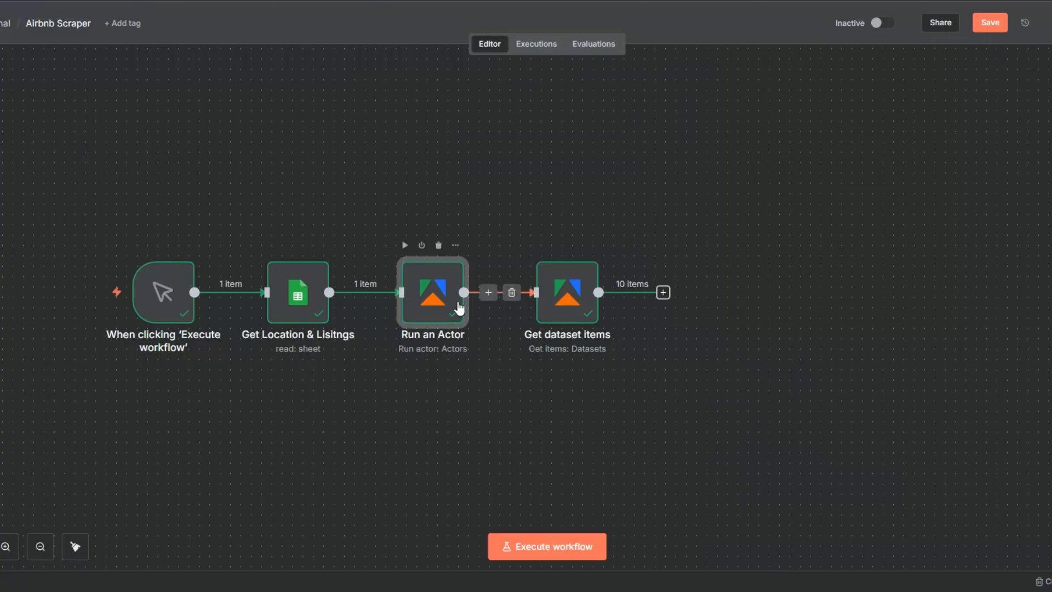
Rename the Run an Actor node as Airbnb Scraper.
{"action": "key", "text": "F2"}
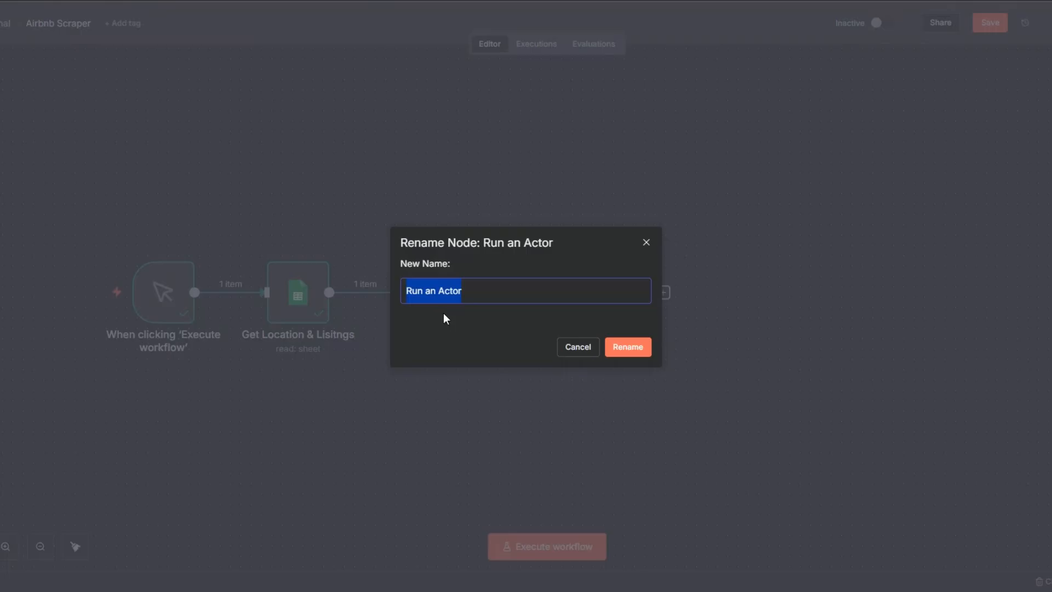
{"action": "type", "text": "Airbnb Scraper"}
{"action": "left_click", "coordinate": [629, 347]}
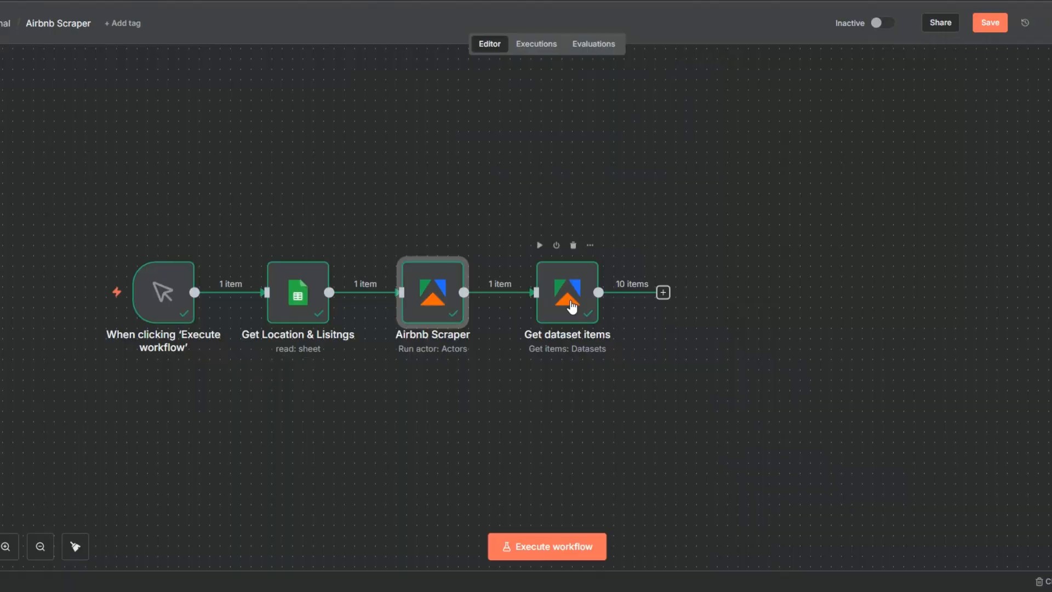
Rename the Get dataset items node as Get Airbnb Listings.
{"action": "left_click", "coordinate": [571, 307]}
{"action": "key", "text": "F2"}
{"action": "left_click_drag", "start_coordinate": [424, 291], "coordinate": [495, 292]}
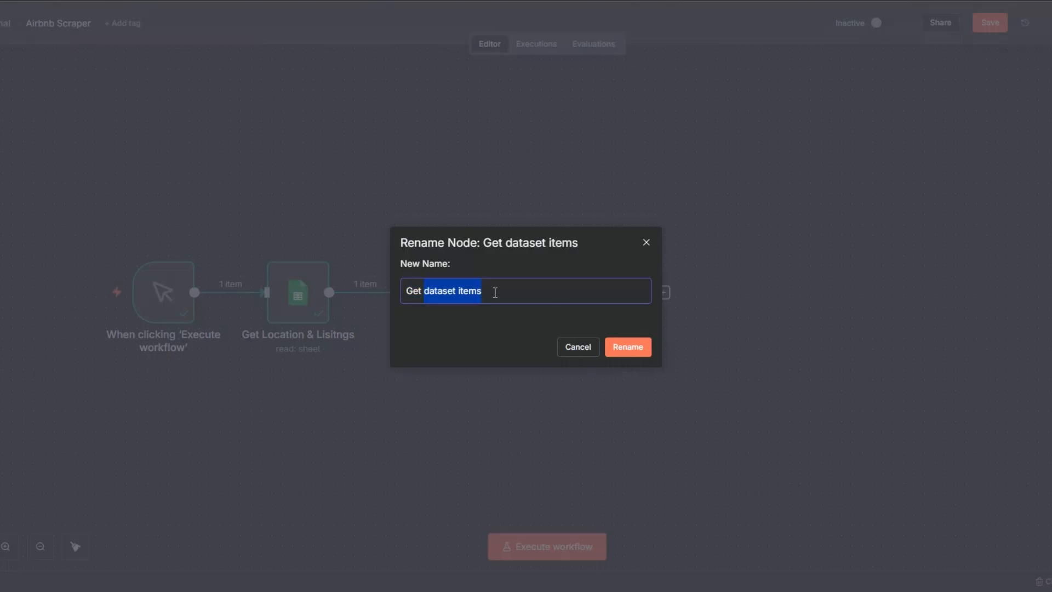
{"action": "type", "text": "Airbnb"}
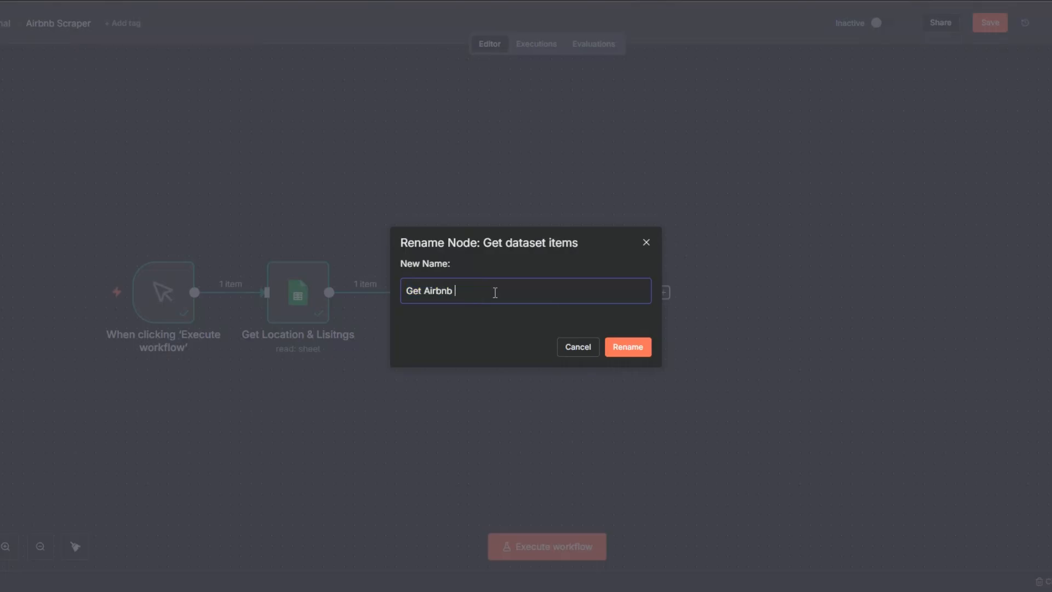
{"action": "type", "text": " Listings"}
{"action": "left_click", "coordinate": [637, 351]}
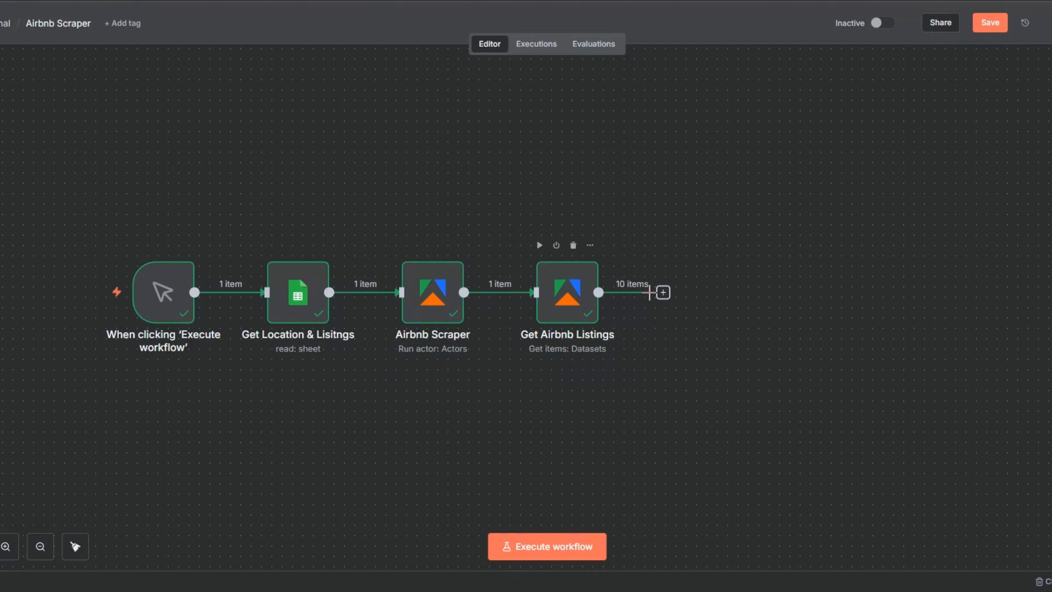
Start adding a node after Get Airbnb Listings and review the Property Listings column headers in the Airbnb Scraper spreadsheet in Google Sheets.
{"action": "left_click", "coordinate": [663, 293]}
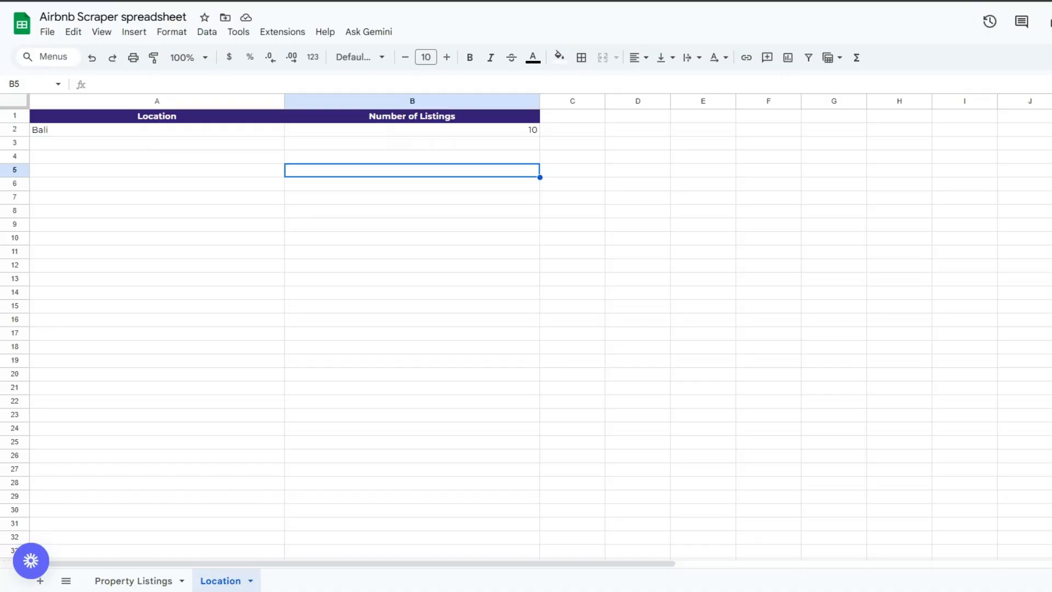
{"action": "left_click", "coordinate": [124, 579]}
{"action": "left_click", "coordinate": [123, 228]}
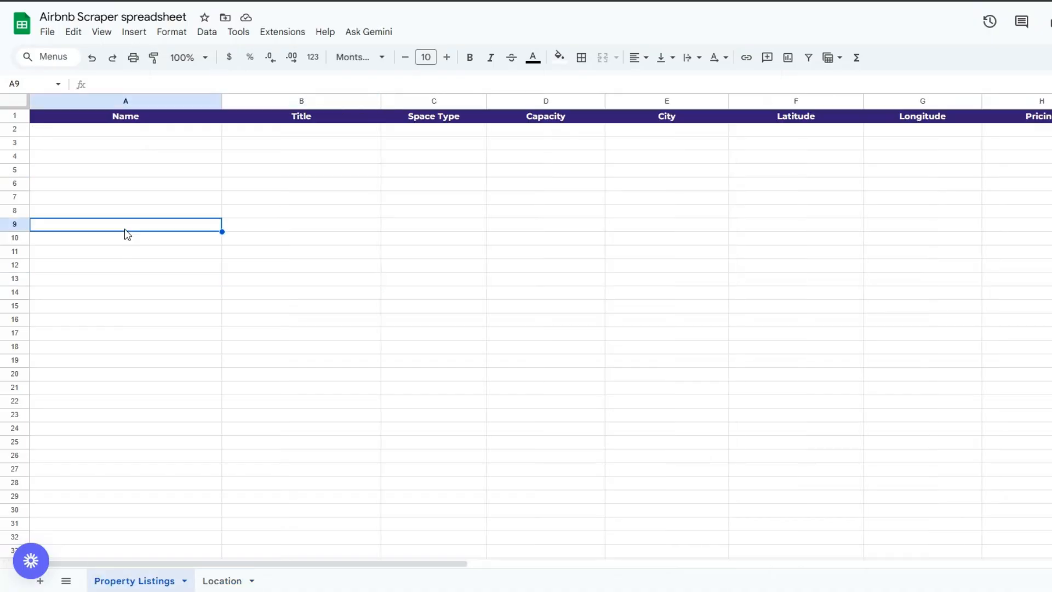
{"action": "key", "text": "Right"}
{"action": "key", "text": "Right"}
{"action": "left_click", "coordinate": [602, 223]}
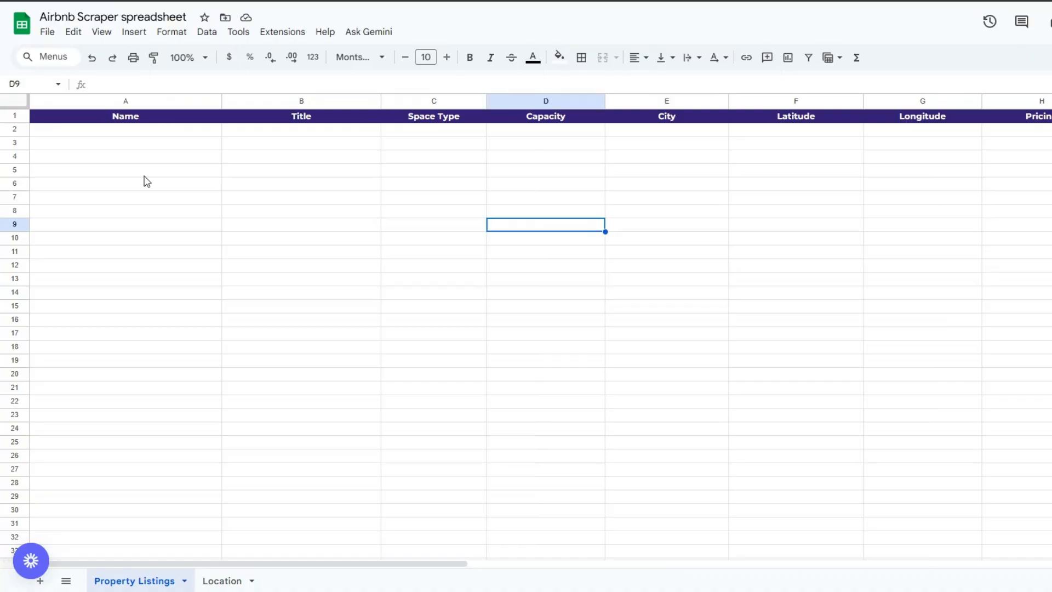
{"action": "left_click", "coordinate": [145, 174]}
{"action": "left_click", "coordinate": [300, 195]}
{"action": "left_click", "coordinate": [432, 199]}
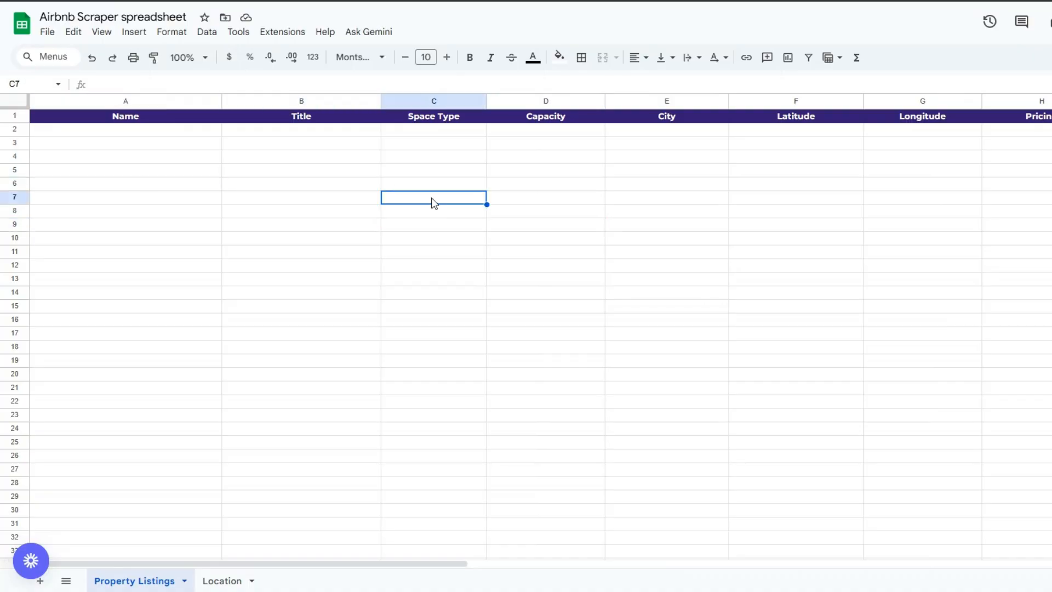
{"action": "left_click", "coordinate": [585, 221]}
{"action": "left_click", "coordinate": [624, 200]}
{"action": "left_click", "coordinate": [904, 200]}
{"action": "left_click", "coordinate": [807, 197]}
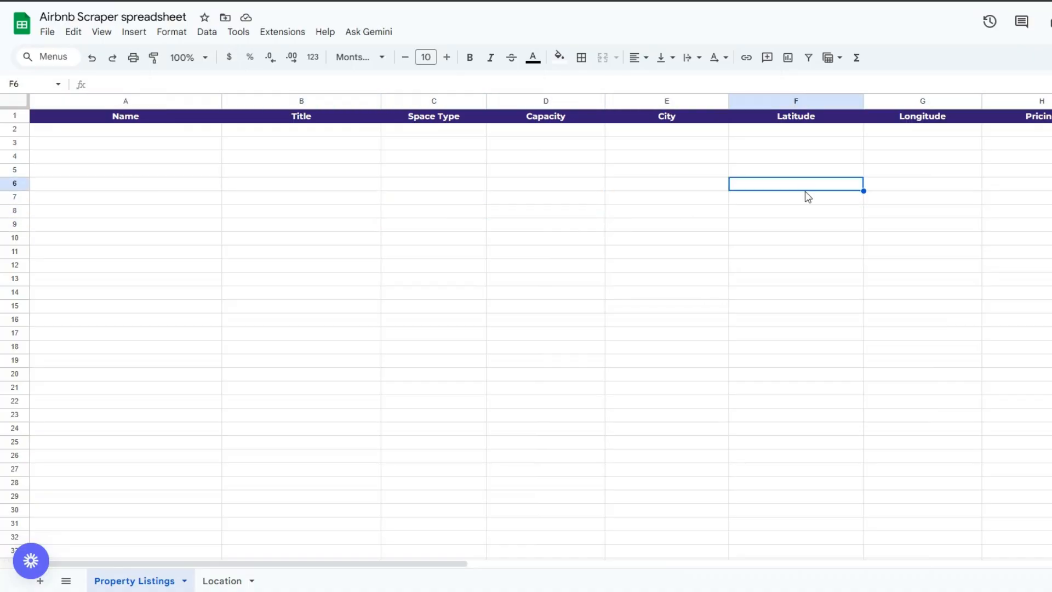
{"action": "left_click", "coordinate": [1008, 196]}
{"action": "left_click", "coordinate": [949, 187]}
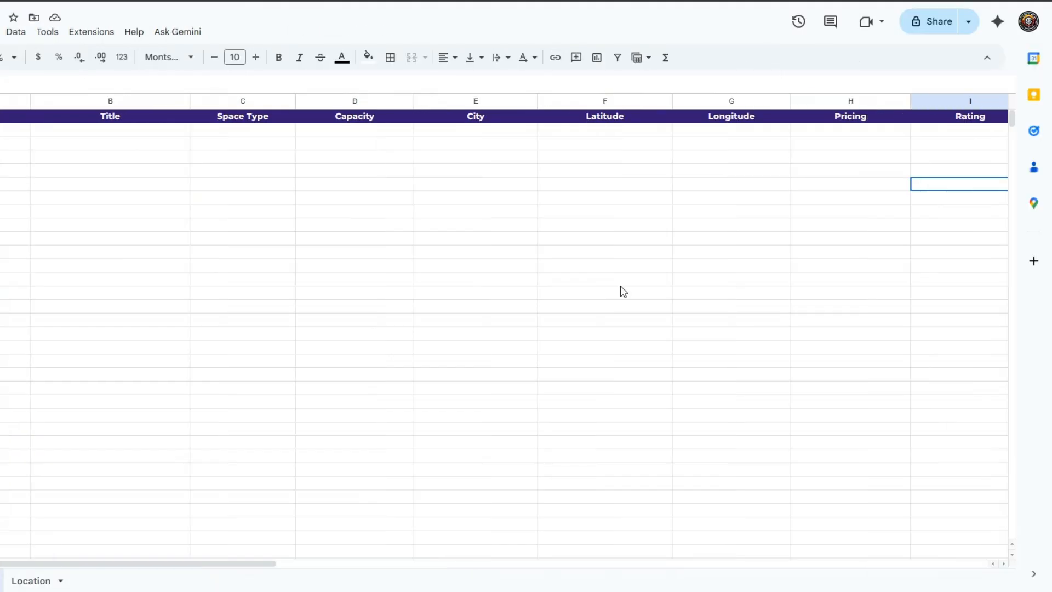
{"action": "left_click_drag", "start_coordinate": [188, 565], "coordinate": [389, 563]}
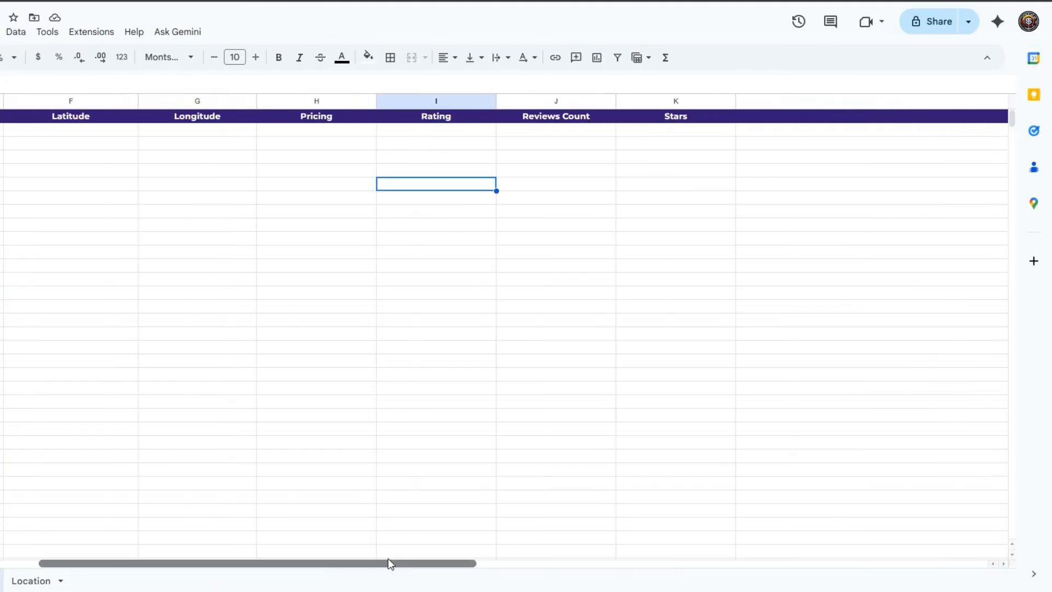
{"action": "left_click", "coordinate": [763, 212]}
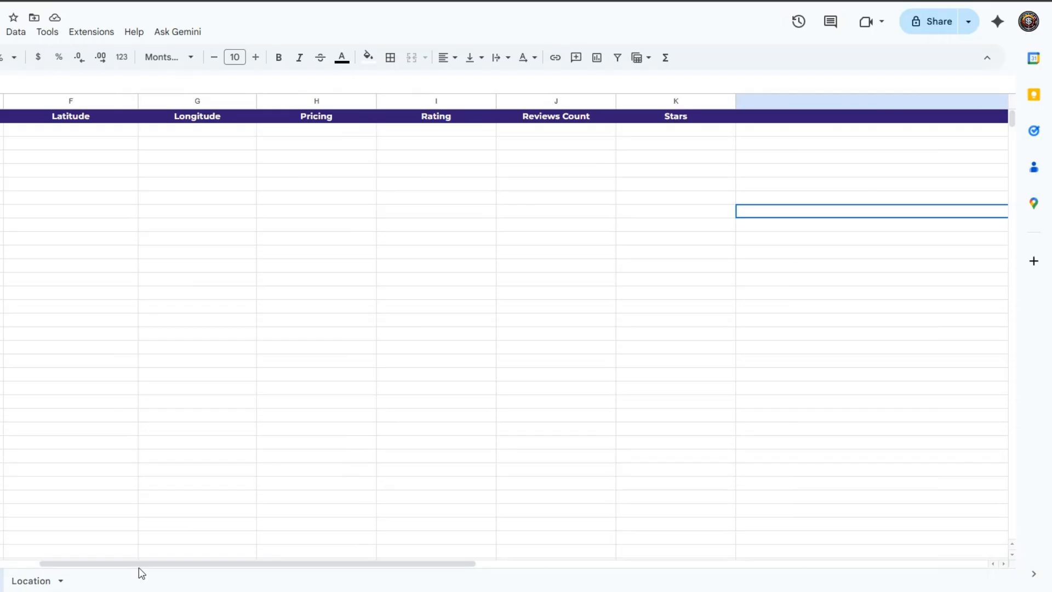
{"action": "left_click_drag", "start_coordinate": [141, 565], "coordinate": [0, 552]}
{"action": "left_click", "coordinate": [11, 307]}
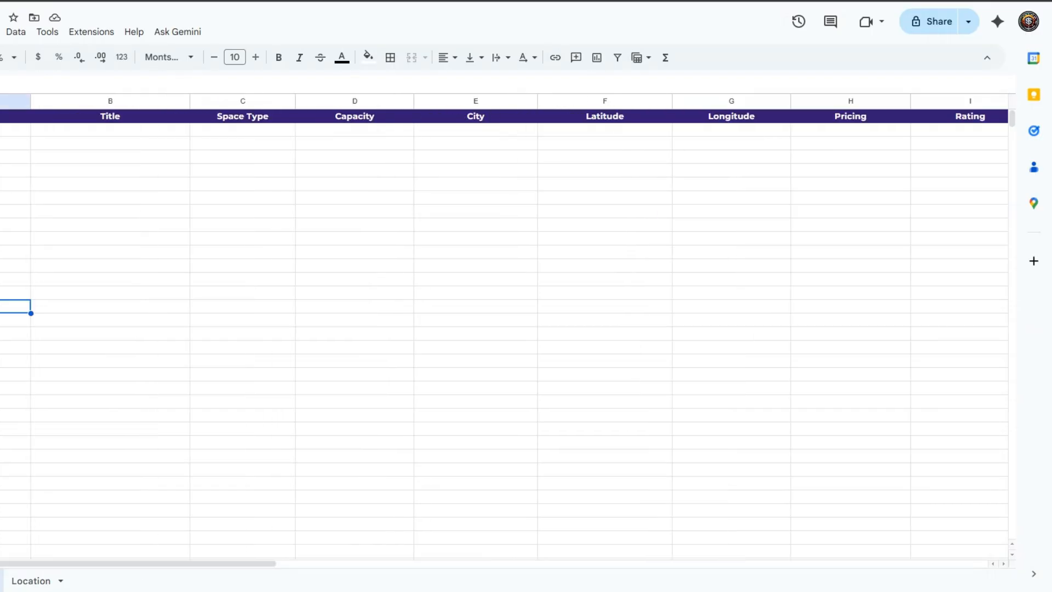
{"action": "left_click", "coordinate": [11, 185]}
{"action": "left_click", "coordinate": [101, 212]}
{"action": "left_click", "coordinate": [356, 213]}
{"action": "left_click", "coordinate": [471, 224]}
{"action": "left_click", "coordinate": [686, 230]}
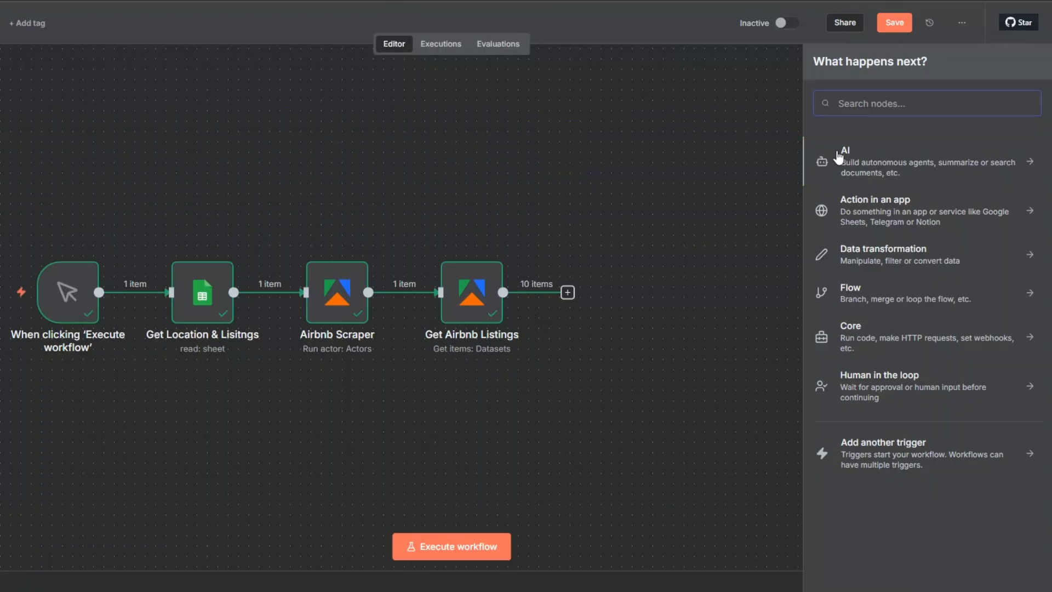
Back in n8n, add a Google Sheets Append row in sheet node after Get Airbnb Listings.
{"action": "type", "text": "g"}
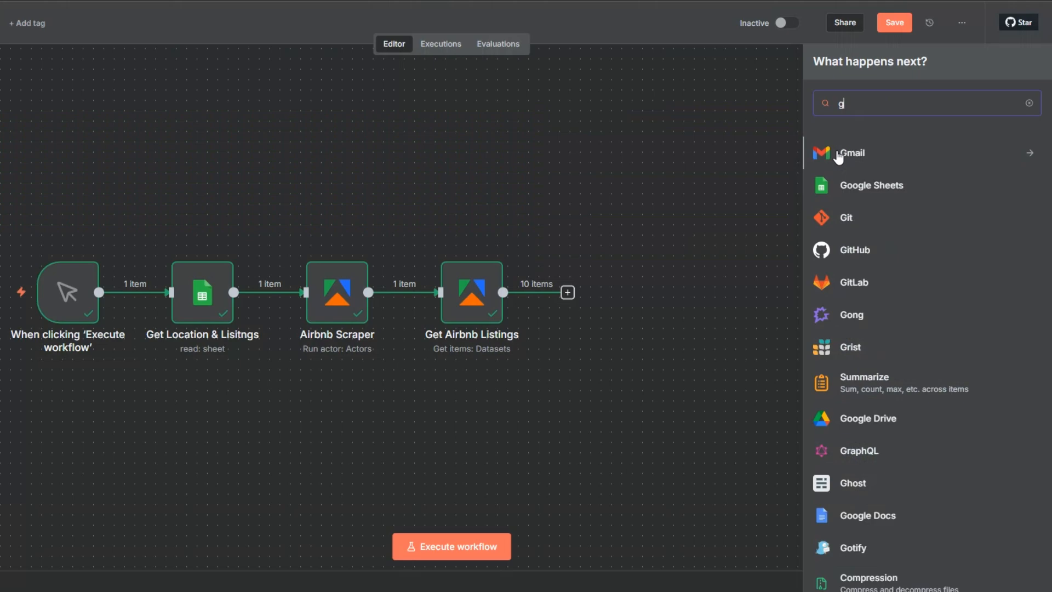
{"action": "type", "text": "oo"}
{"action": "left_click", "coordinate": [858, 153]}
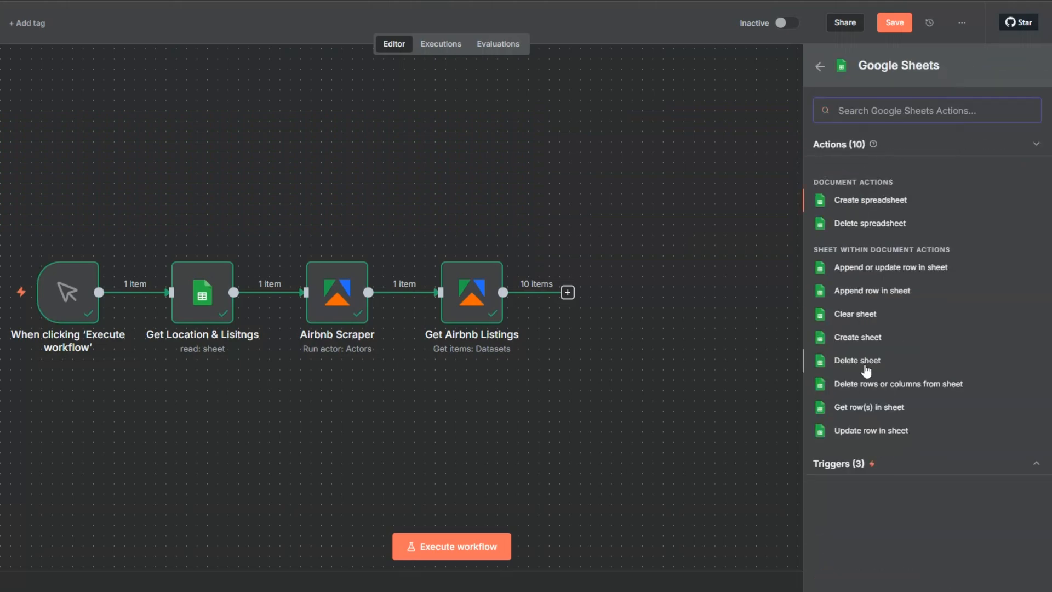
{"action": "left_click", "coordinate": [867, 289]}
Set the append node's document to Airbnb Scraper spreadsheet and its sheet to Property Listings.
{"action": "left_click", "coordinate": [400, 234]}
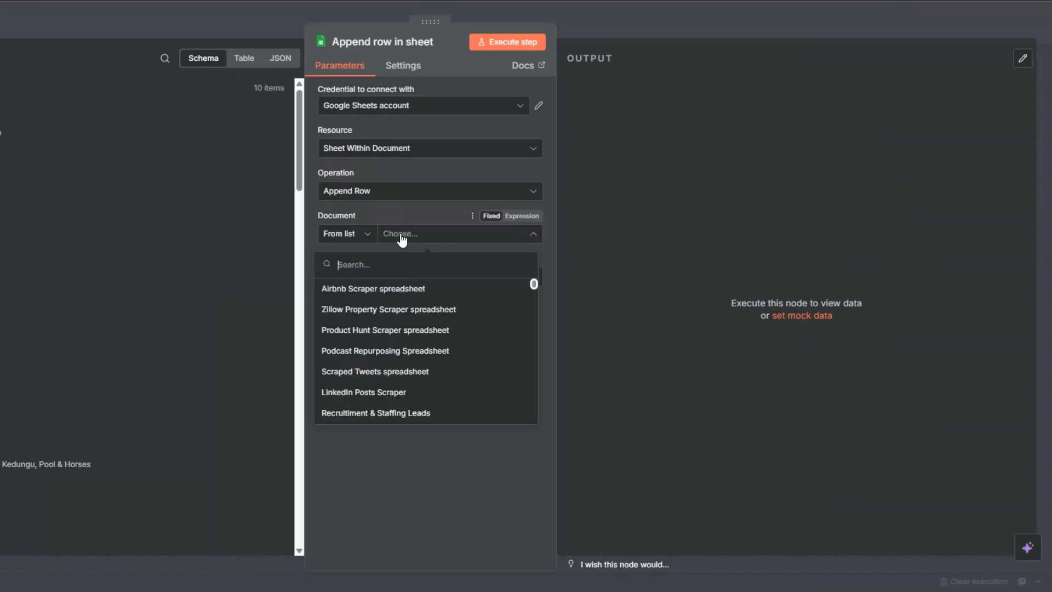
{"action": "left_click", "coordinate": [368, 299]}
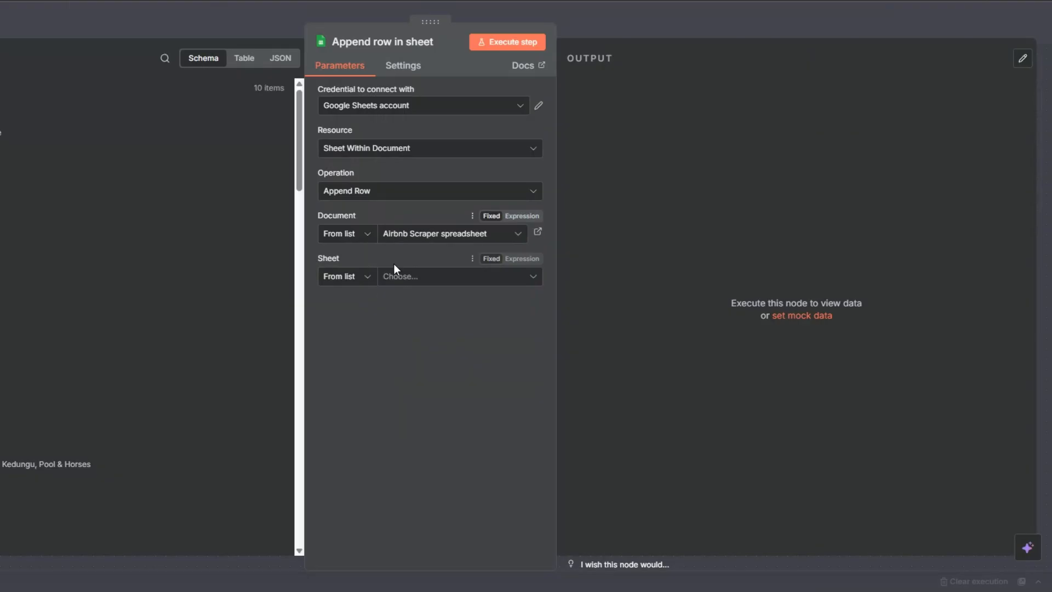
{"action": "left_click", "coordinate": [407, 278]}
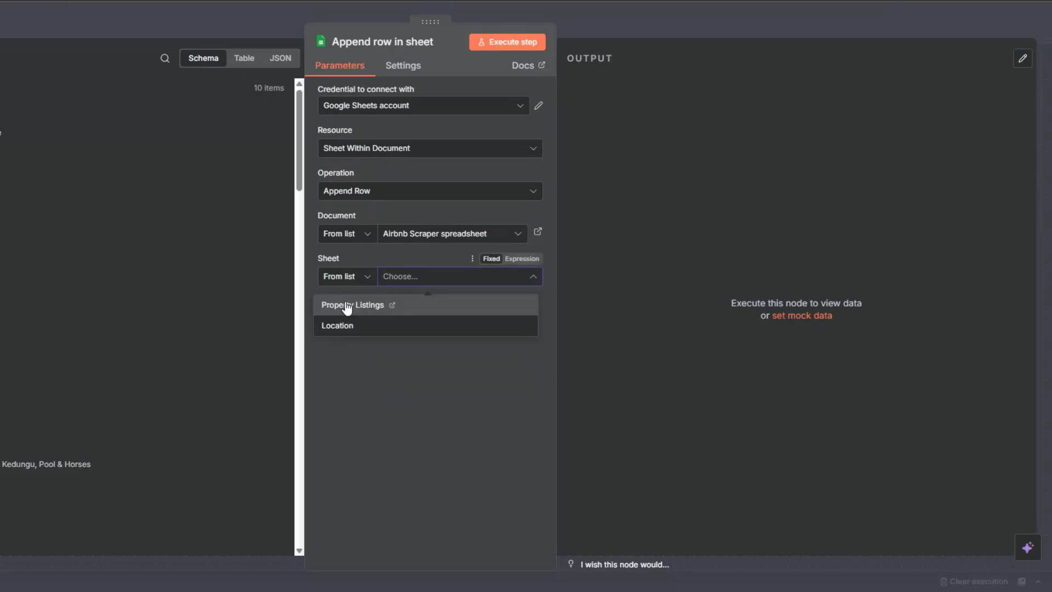
{"action": "left_click", "coordinate": [347, 304]}
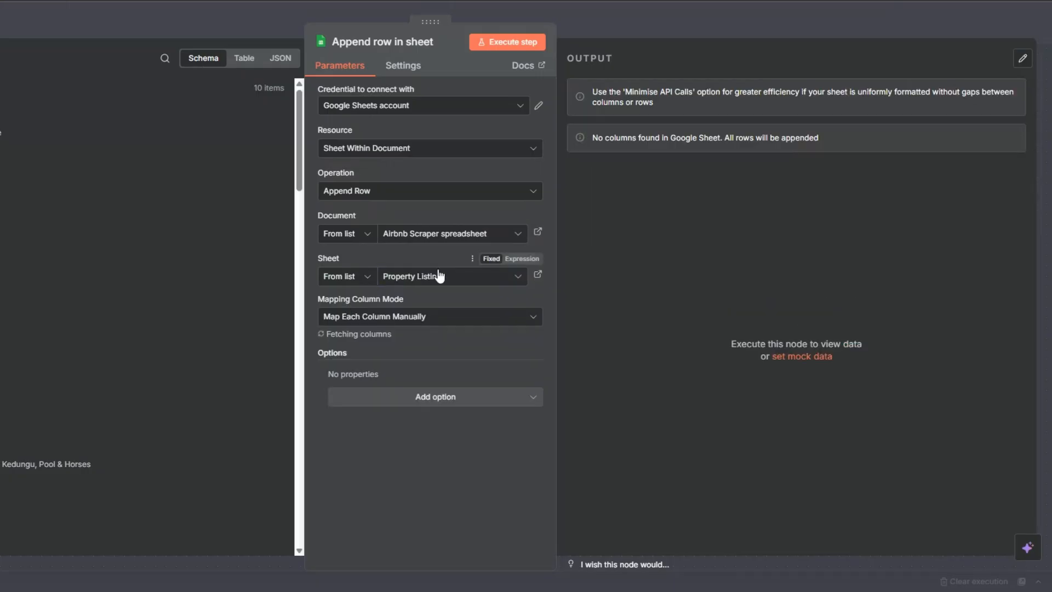
Map the Name column to the listing's name field with the expression {{ $json.name }}.
{"action": "scroll", "coordinate": [438, 274], "scroll_direction": "down", "scroll_amount": 5}
{"action": "scroll", "coordinate": [439, 274], "scroll_direction": "up", "scroll_amount": 3}
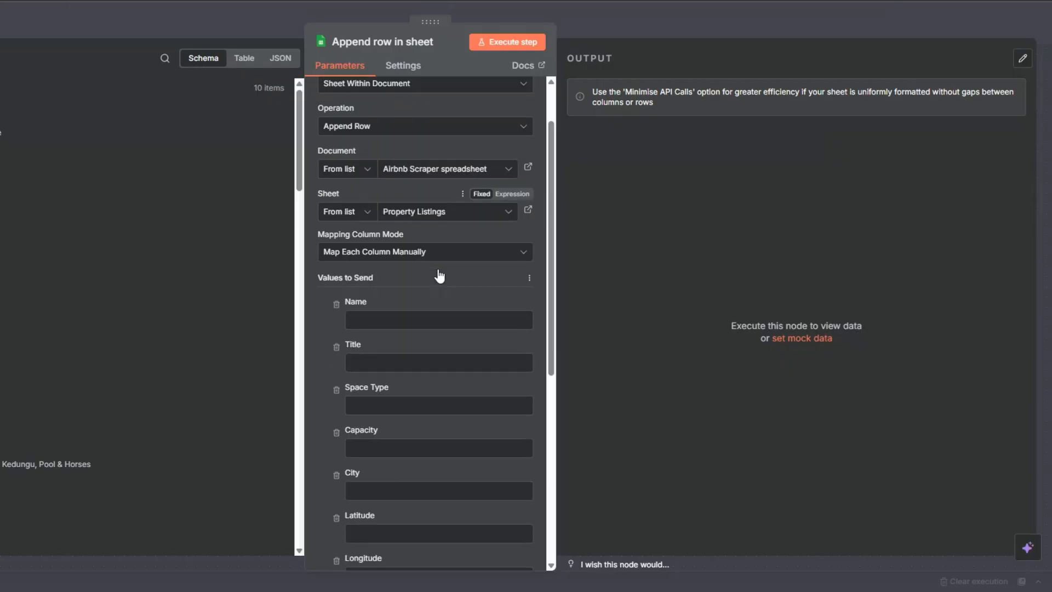
{"action": "scroll", "coordinate": [439, 273], "scroll_direction": "down", "scroll_amount": 4}
{"action": "scroll", "coordinate": [439, 269], "scroll_direction": "up", "scroll_amount": 5}
{"action": "scroll", "coordinate": [438, 268], "scroll_direction": "down", "scroll_amount": 4}
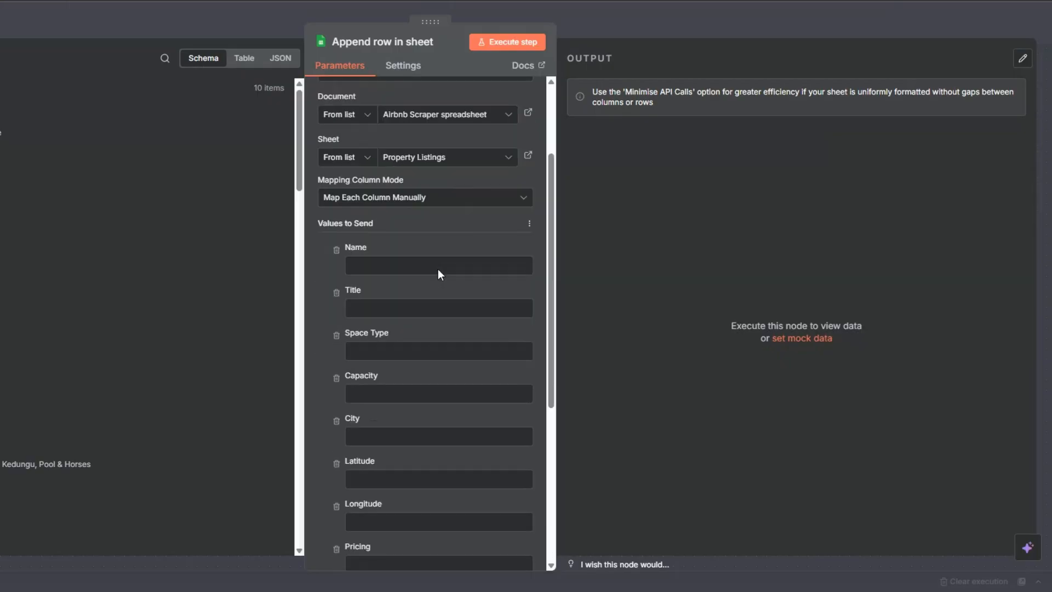
{"action": "left_click", "coordinate": [364, 158]}
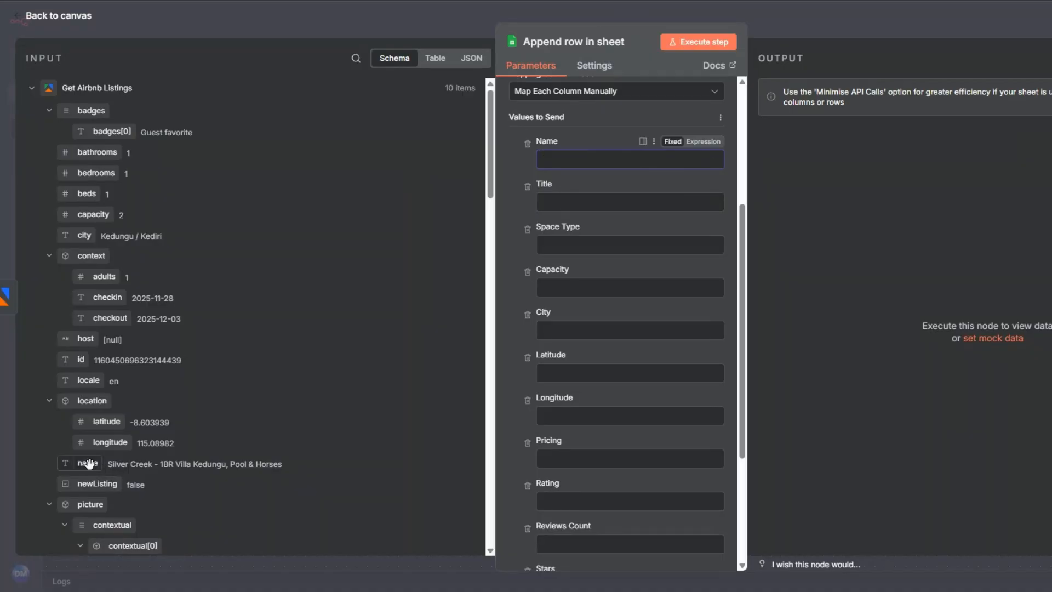
{"action": "left_click_drag", "start_coordinate": [88, 464], "coordinate": [544, 163]}
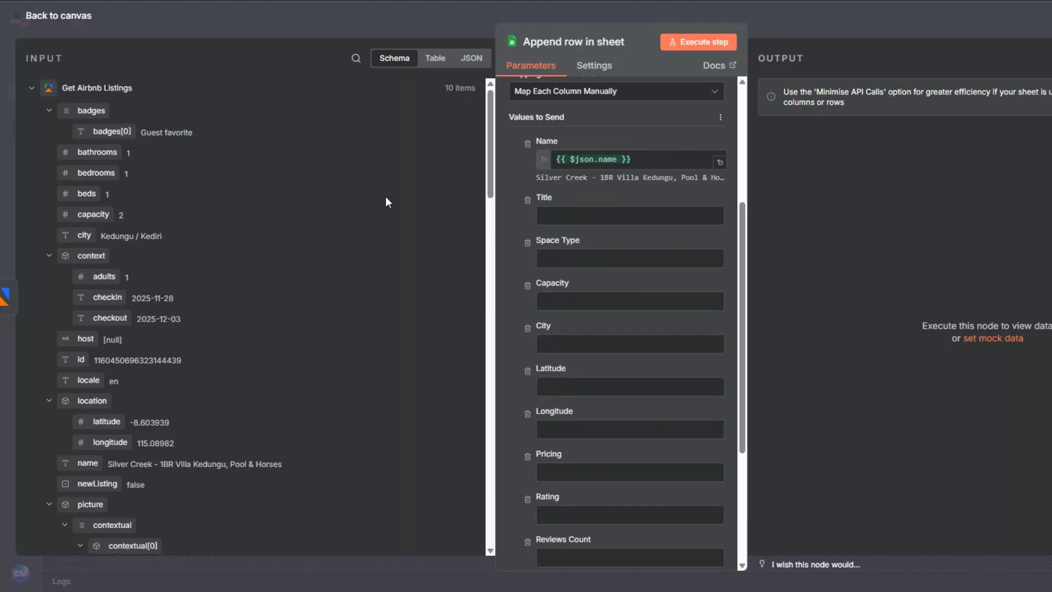
{"action": "scroll", "coordinate": [387, 201], "scroll_direction": "down", "scroll_amount": 15}
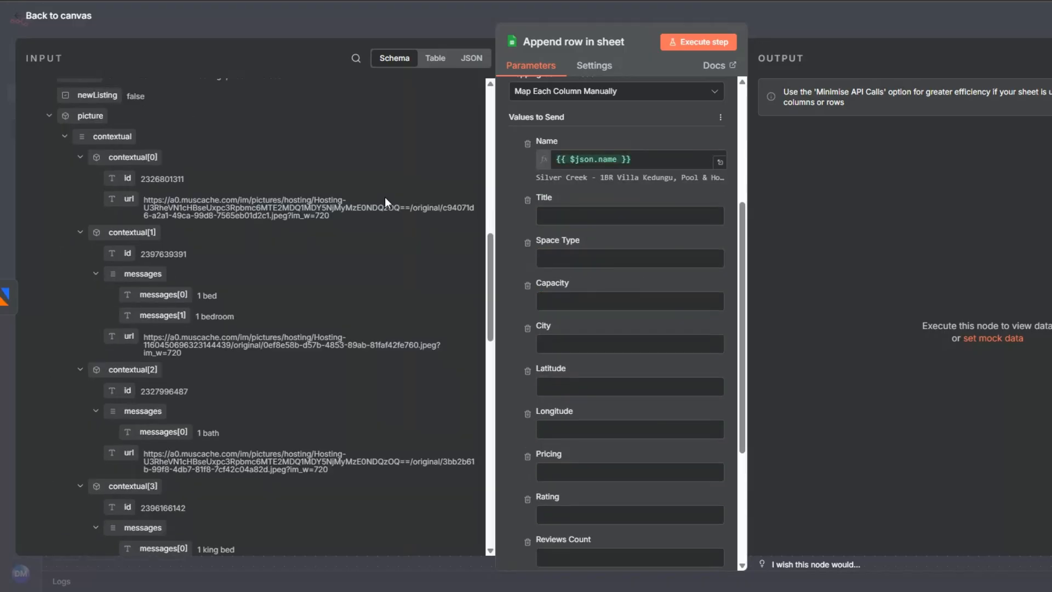
Map the Title column to the listing's root title field and the Space Type column to its spaceType field.
{"action": "scroll", "coordinate": [386, 199], "scroll_direction": "down", "scroll_amount": 5}
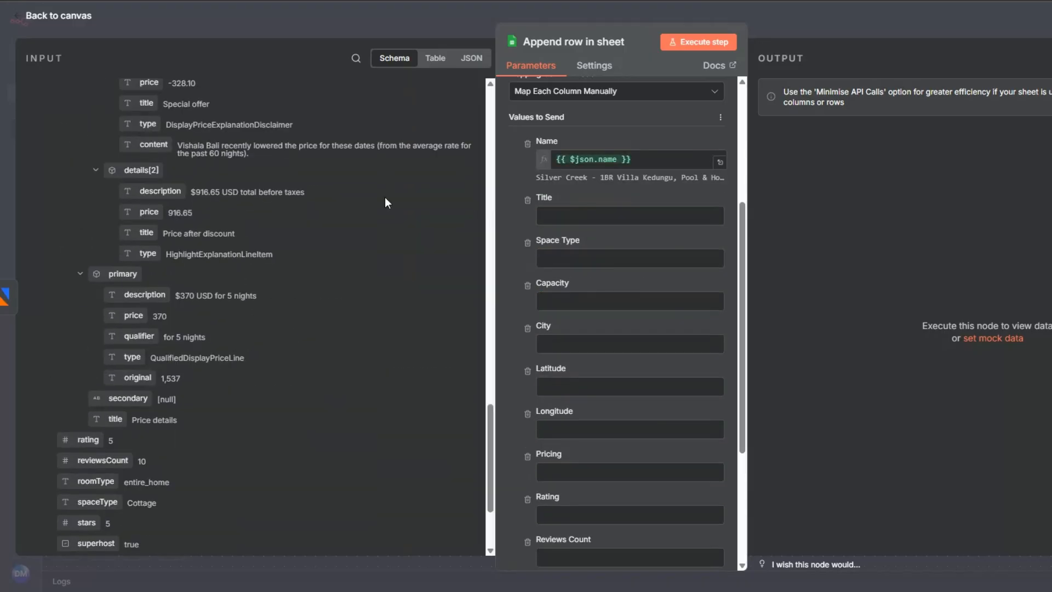
{"action": "left_click_drag", "start_coordinate": [85, 383], "coordinate": [559, 216]}
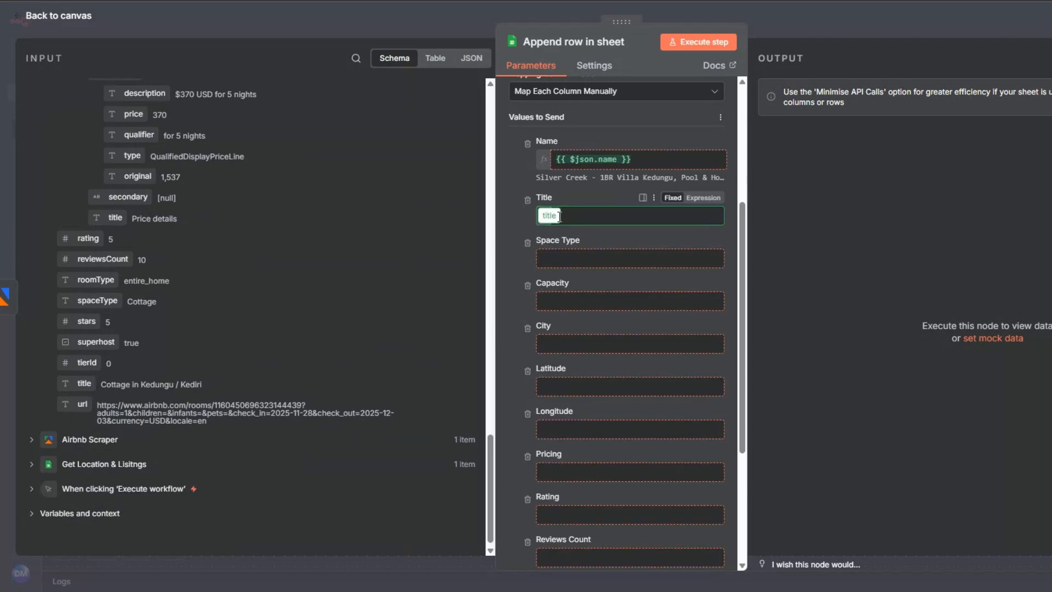
{"action": "scroll", "coordinate": [345, 237], "scroll_direction": "up", "scroll_amount": 10}
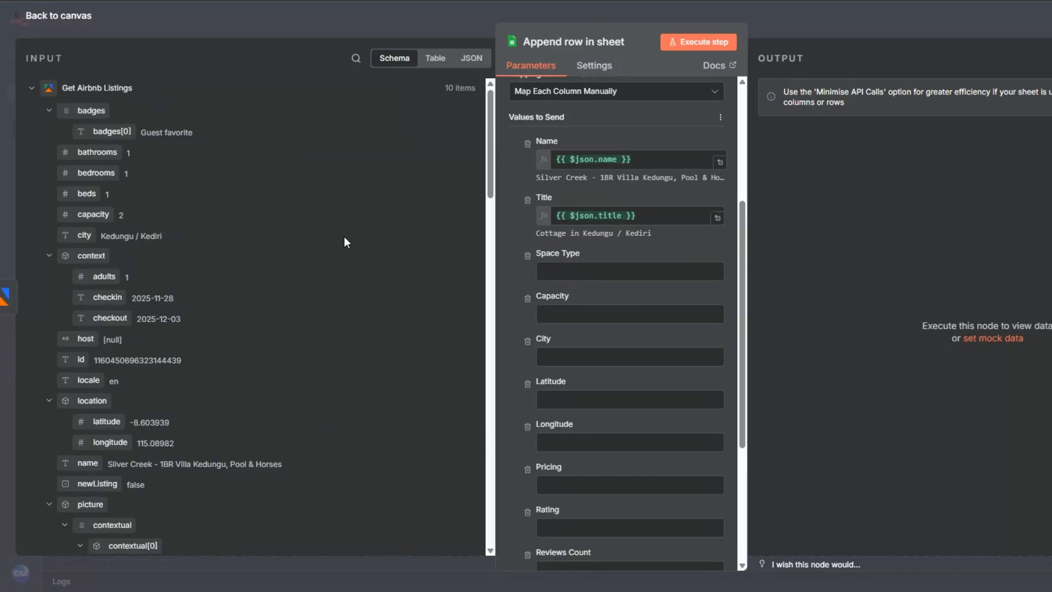
{"action": "scroll", "coordinate": [344, 236], "scroll_direction": "down", "scroll_amount": 5}
{"action": "left_click", "coordinate": [356, 58]}
{"action": "type", "text": "typ"}
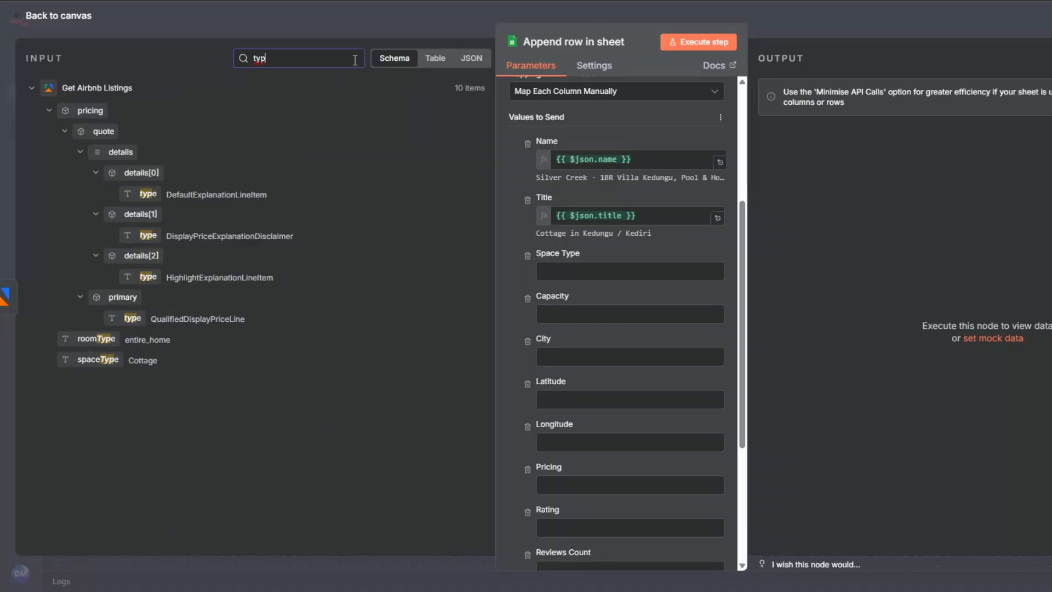
{"action": "left_click_drag", "start_coordinate": [98, 359], "coordinate": [562, 272]}
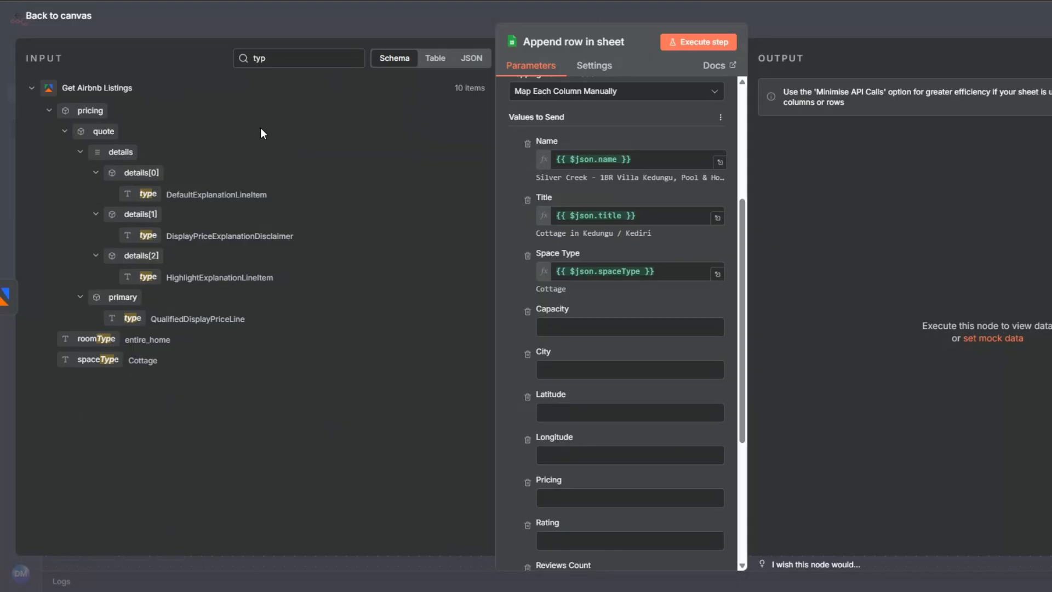
Clear the field search and map Capacity, City, Latitude and Longitude to the listing's capacity, city, location.latitude and location.longitude fields.
{"action": "double_click", "coordinate": [281, 59]}
{"action": "key", "text": "BackSpace"}
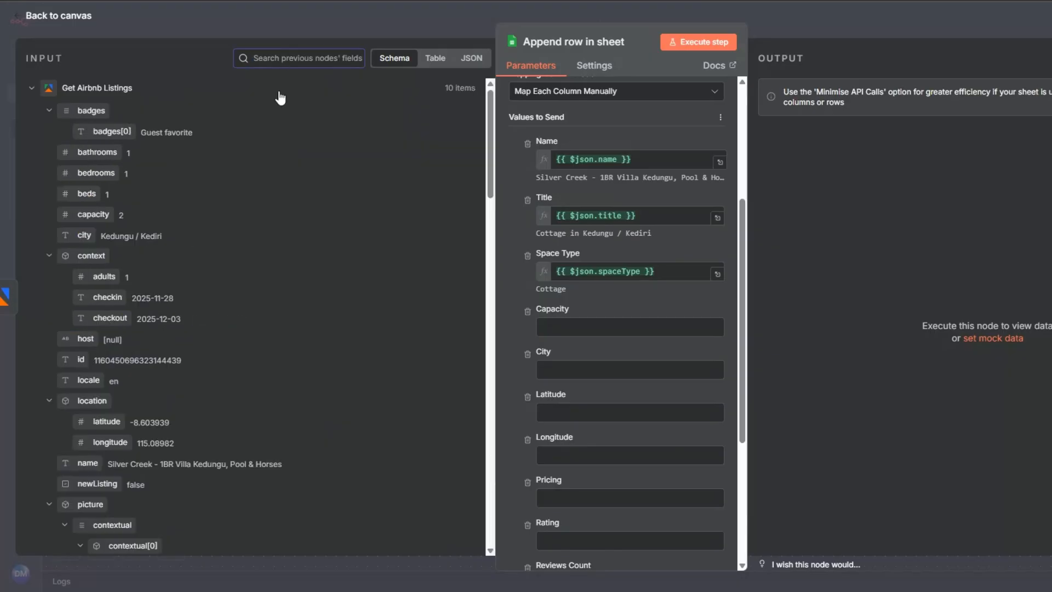
{"action": "left_click_drag", "start_coordinate": [105, 215], "coordinate": [551, 324]}
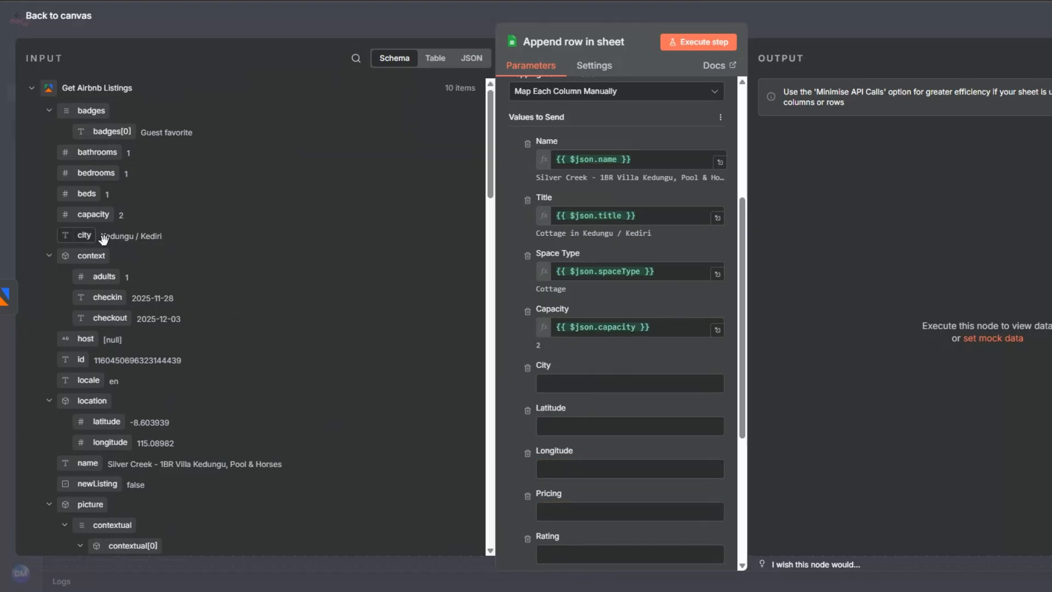
{"action": "left_click_drag", "start_coordinate": [103, 238], "coordinate": [548, 384]}
{"action": "left_click_drag", "start_coordinate": [106, 422], "coordinate": [550, 439]}
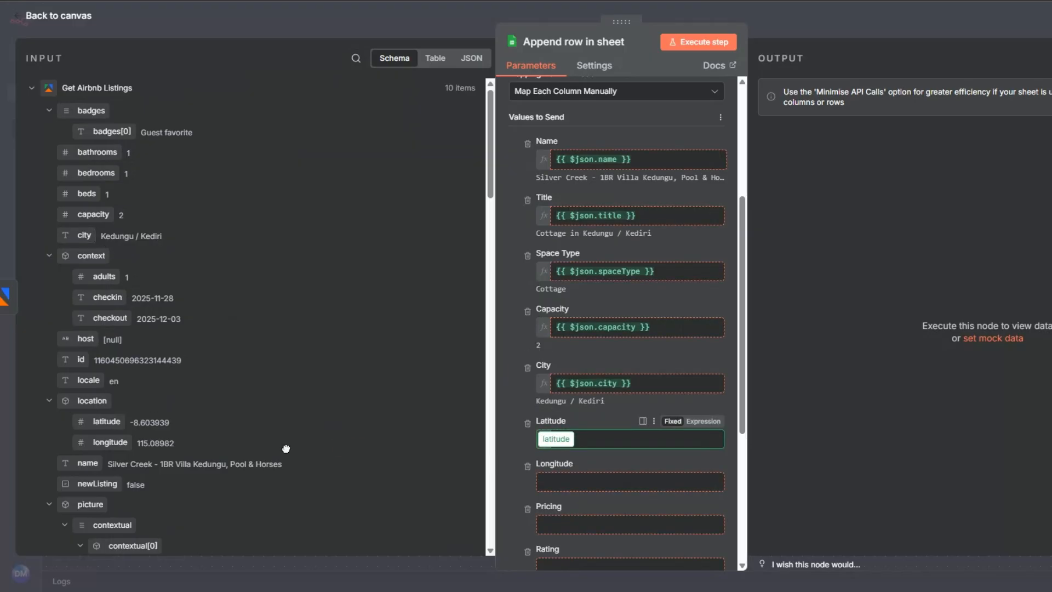
{"action": "left_click_drag", "start_coordinate": [110, 443], "coordinate": [572, 496]}
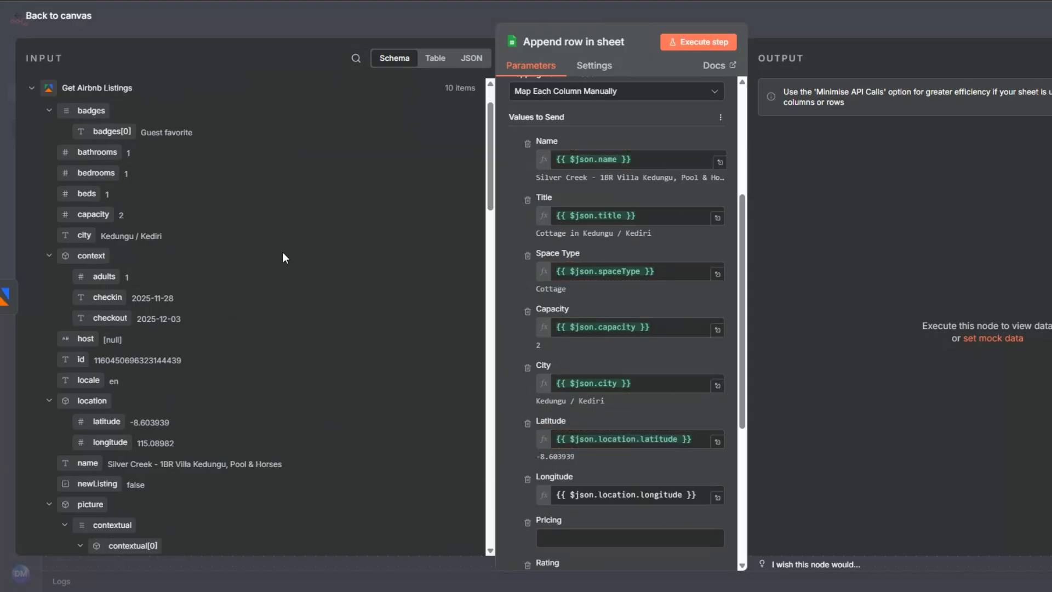
Map the Pricing column to the price of the first quote detail, {{ $json.pricing.quote.details[0].price }}.
{"action": "scroll", "coordinate": [282, 251], "scroll_direction": "down", "scroll_amount": 3}
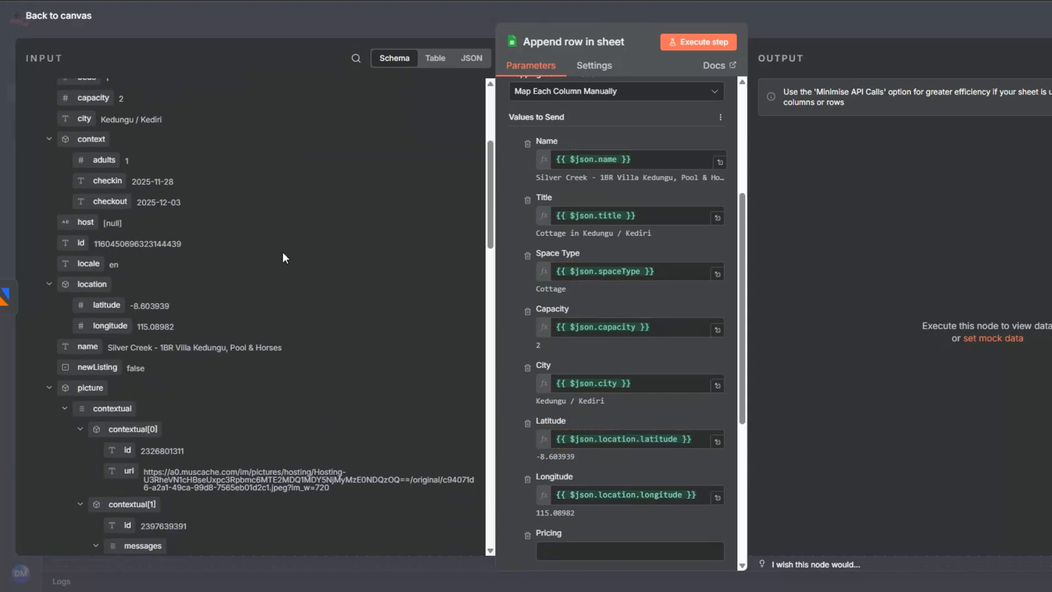
{"action": "scroll", "coordinate": [283, 253], "scroll_direction": "down", "scroll_amount": 15}
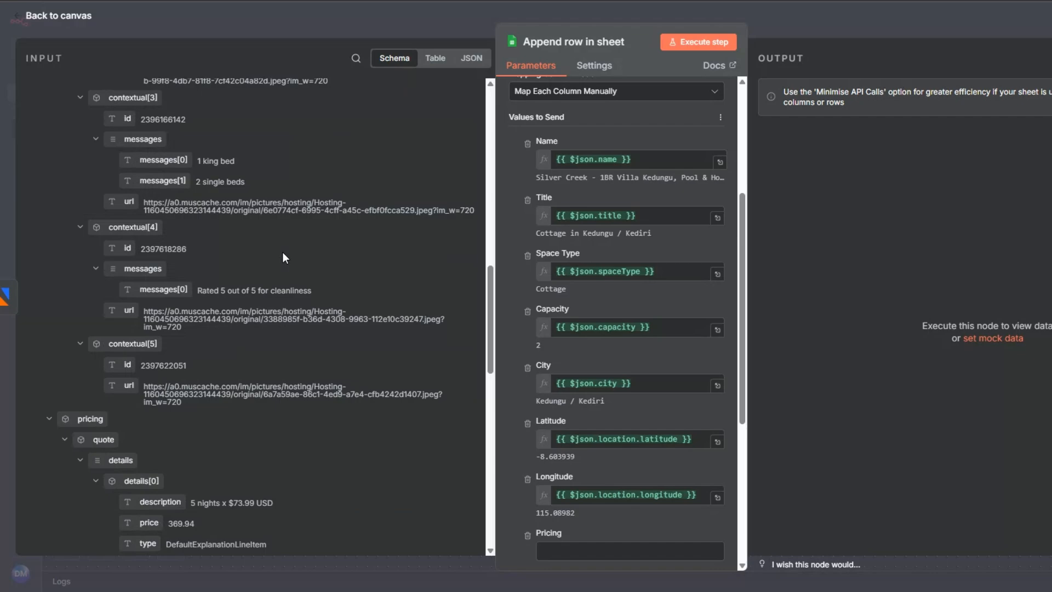
{"action": "scroll", "coordinate": [281, 252], "scroll_direction": "down", "scroll_amount": 3}
{"action": "scroll", "coordinate": [651, 256], "scroll_direction": "down", "scroll_amount": 5}
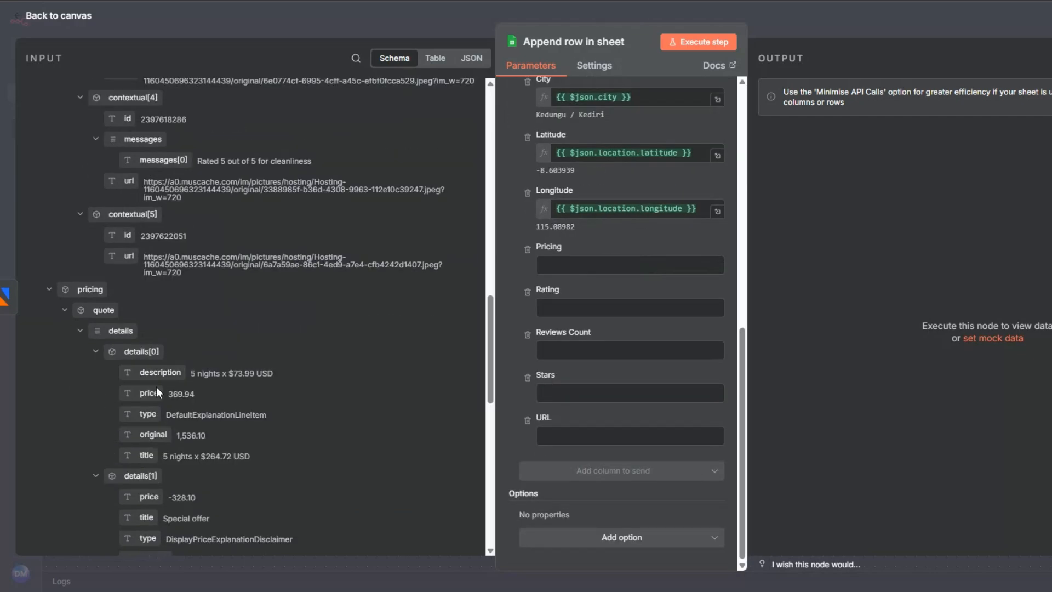
{"action": "left_click_drag", "start_coordinate": [154, 394], "coordinate": [555, 269]}
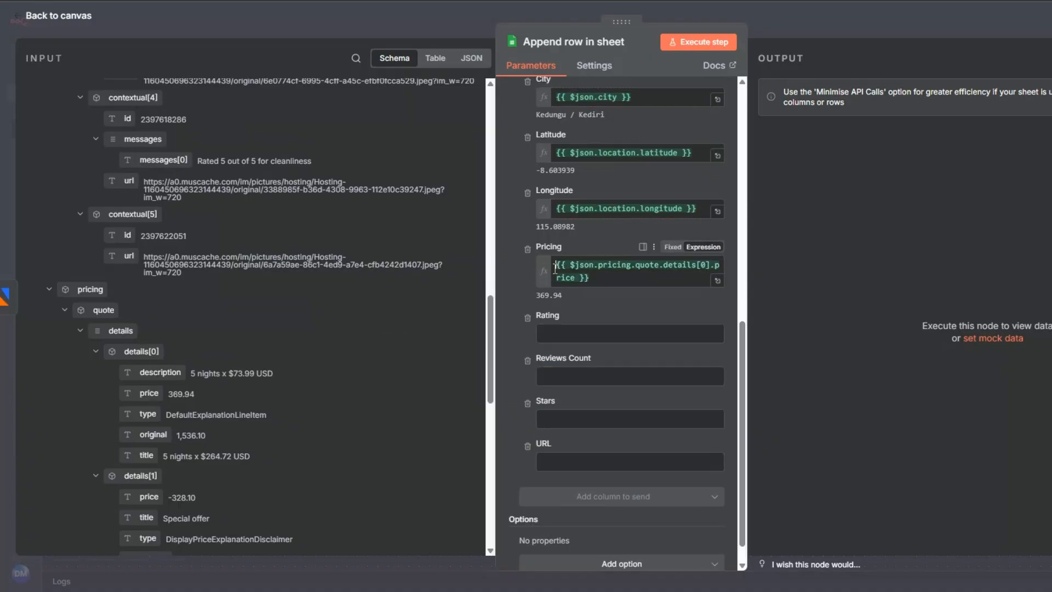
Map the Rating, Reviews Count, Stars and URL columns to the listing's rating, reviewsCount, stars and url fields.
{"action": "scroll", "coordinate": [275, 329], "scroll_direction": "down", "scroll_amount": 8}
{"action": "left_click_drag", "start_coordinate": [88, 401], "coordinate": [571, 325]}
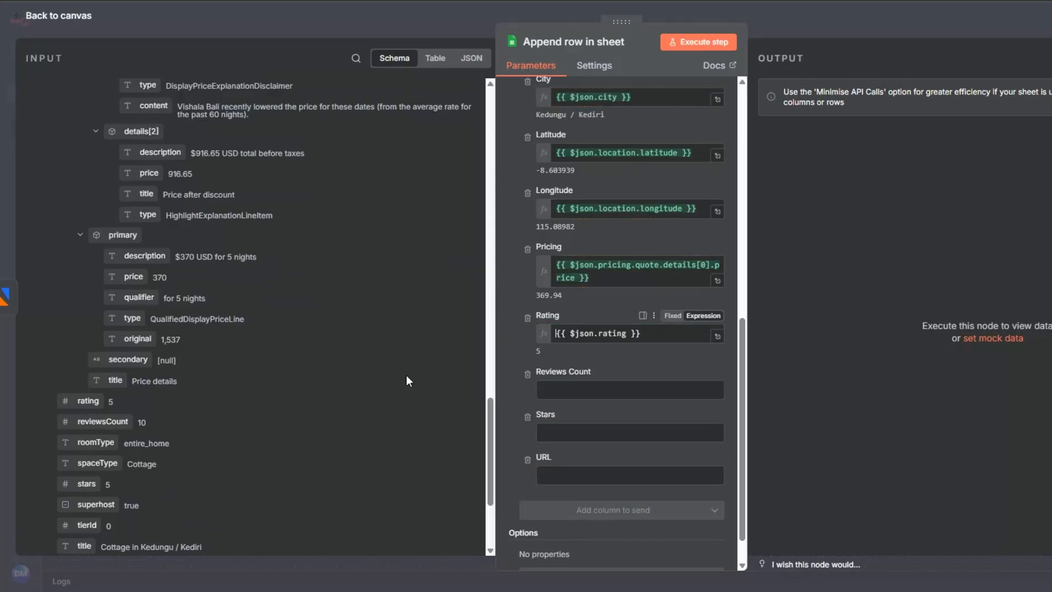
{"action": "left_click_drag", "start_coordinate": [106, 419], "coordinate": [572, 390]}
{"action": "left_click_drag", "start_coordinate": [87, 484], "coordinate": [553, 443]}
{"action": "scroll", "coordinate": [421, 369], "scroll_direction": "down", "scroll_amount": 2}
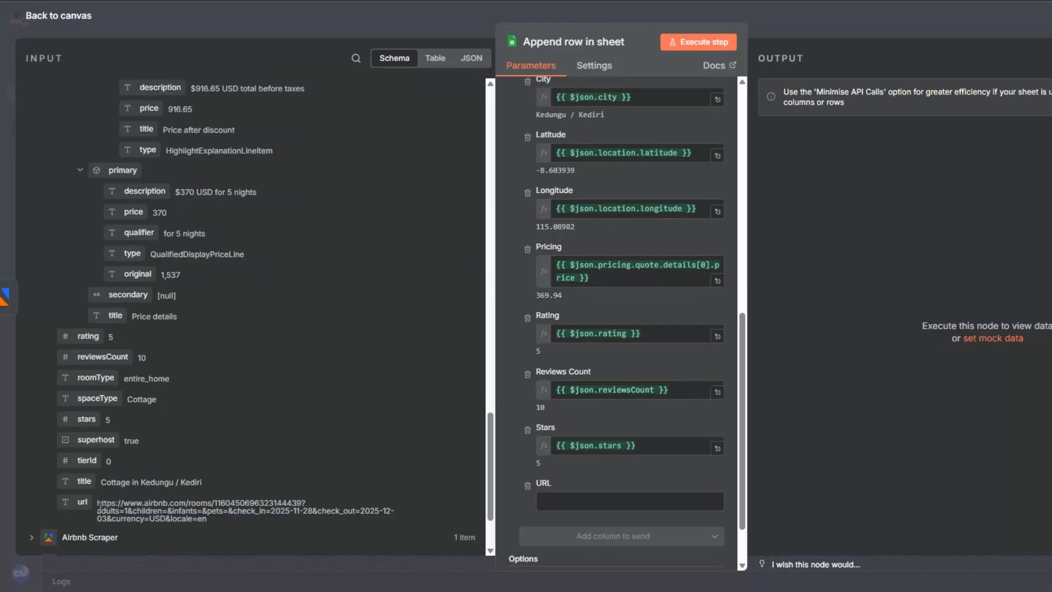
{"action": "left_click_drag", "start_coordinate": [82, 502], "coordinate": [548, 501]}
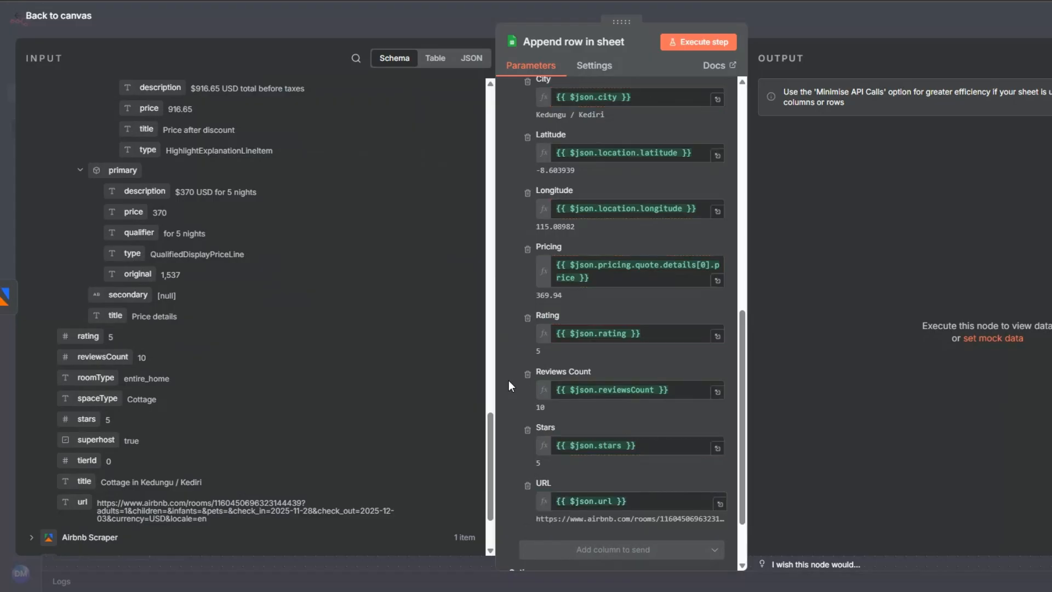
Execute the append node on its own to write the listings to the sheet, and return to the canvas.
{"action": "left_click_drag", "start_coordinate": [509, 381], "coordinate": [317, 386]}
{"action": "left_click", "coordinate": [511, 36]}
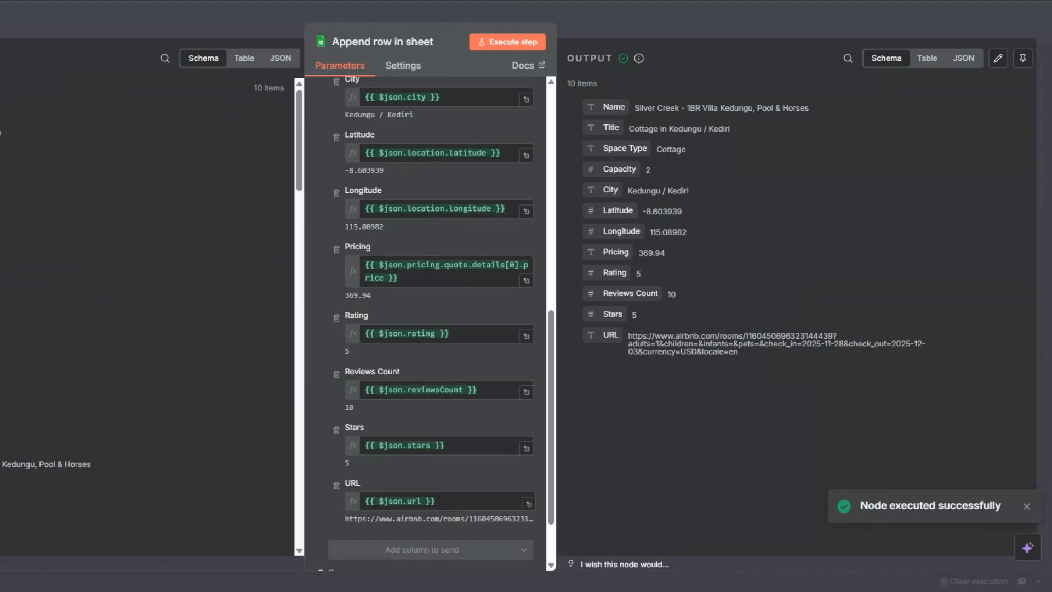
{"action": "key", "text": "Escape"}
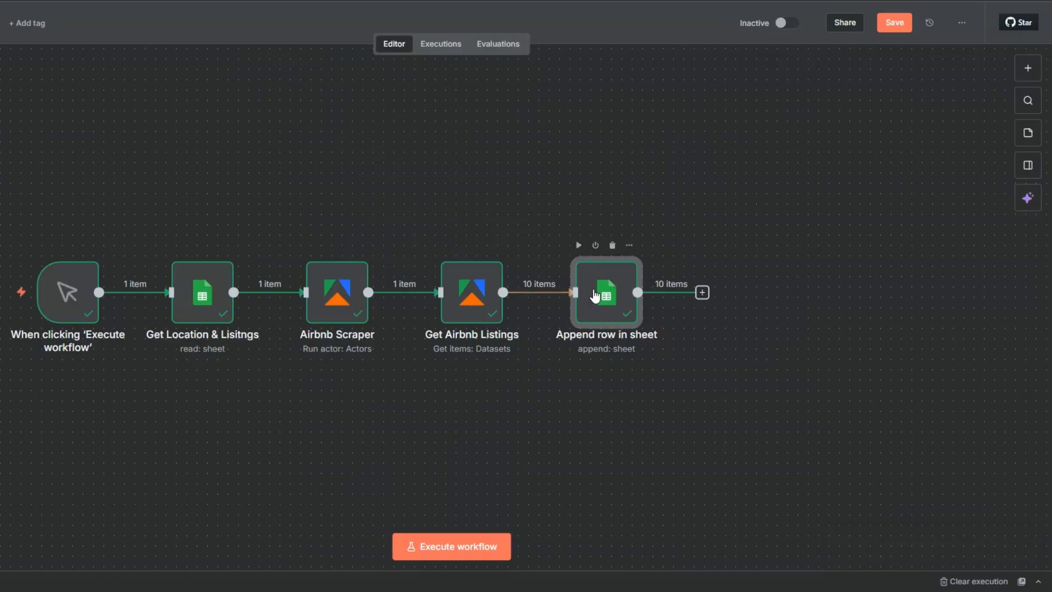
Rename the append node as Airbnb Listings and save the workflow.
{"action": "key", "text": "F2"}
{"action": "type", "text": "Ai"}
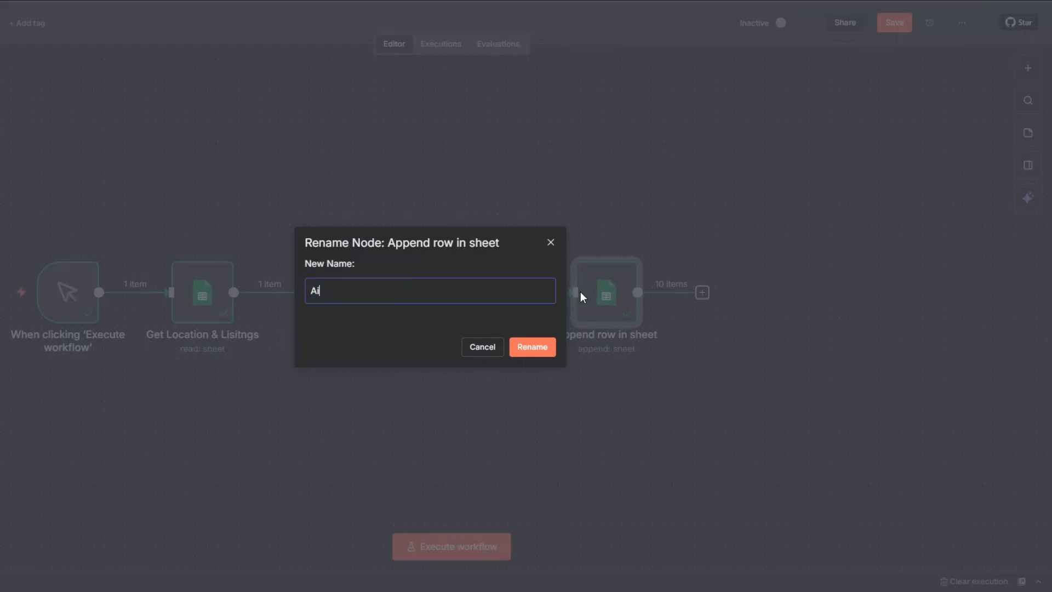
{"action": "type", "text": "rbnb Listings"}
{"action": "left_click", "coordinate": [545, 347]}
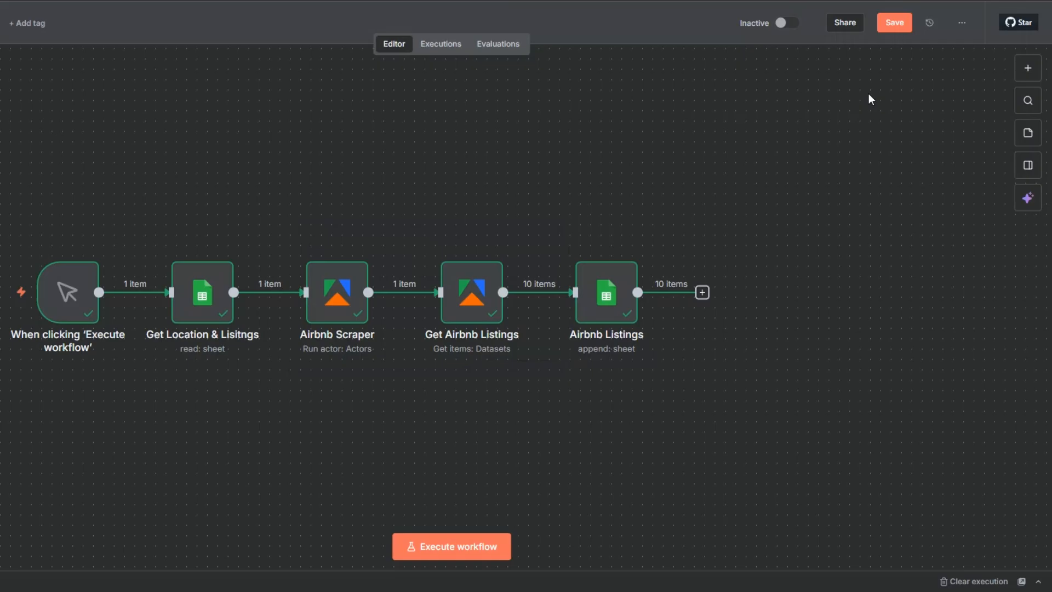
{"action": "left_click", "coordinate": [893, 31]}
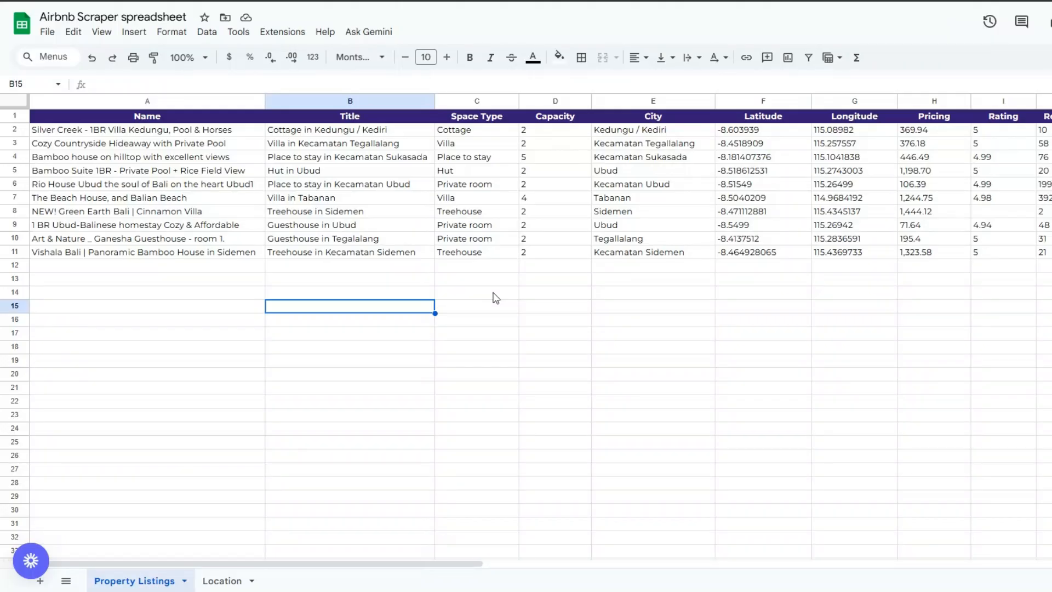
In Google Sheets, review the appended rows of the Property Listings sheet column by column, from Name through URL.
{"action": "left_click", "coordinate": [192, 267]}
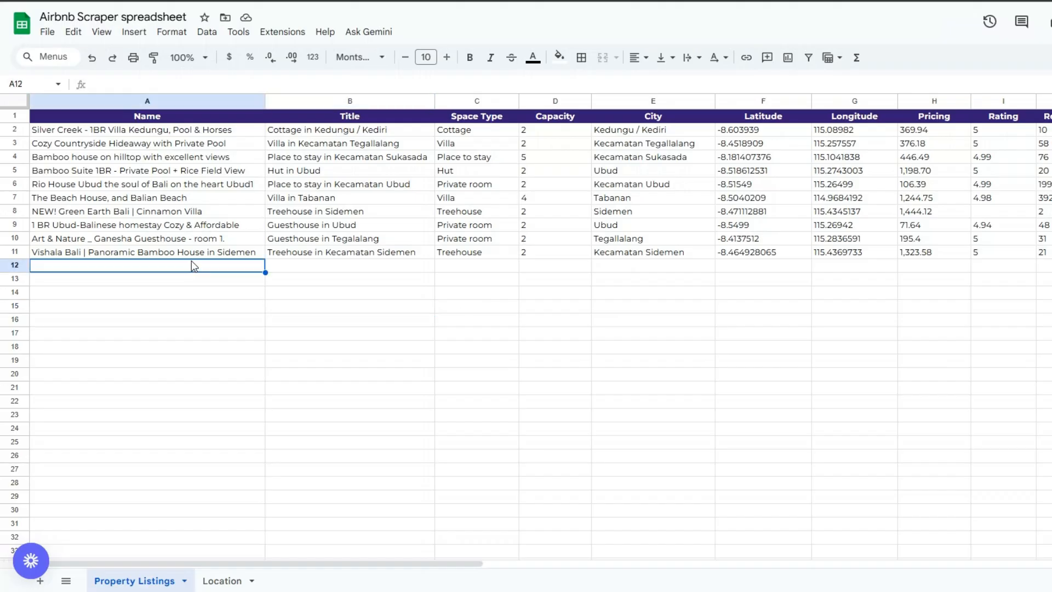
{"action": "left_click", "coordinate": [357, 277]}
{"action": "left_click", "coordinate": [473, 278]}
{"action": "left_click", "coordinate": [549, 282]}
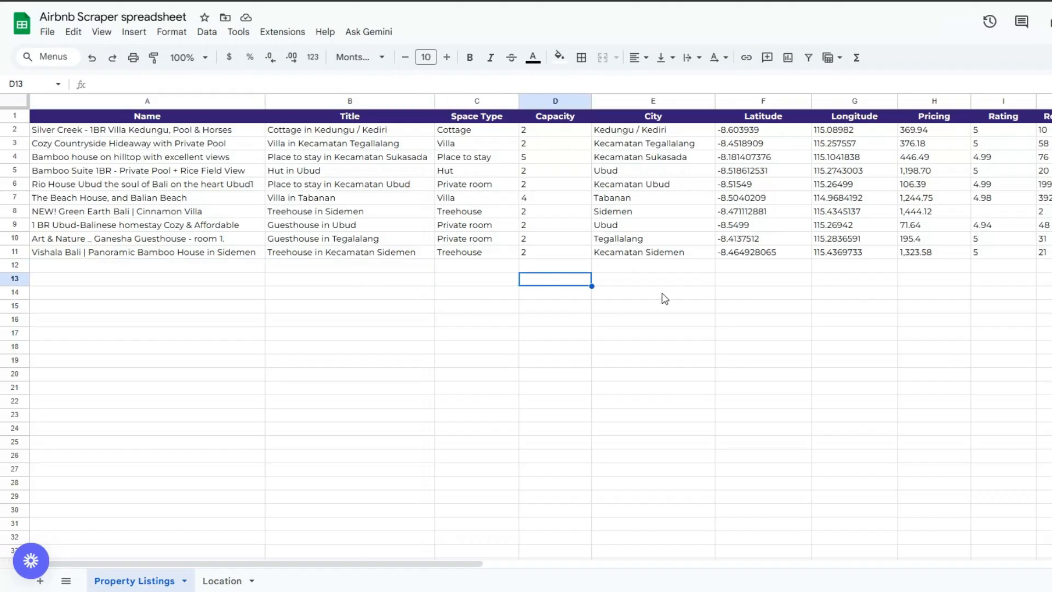
{"action": "left_click", "coordinate": [662, 298]}
{"action": "left_click", "coordinate": [767, 296]}
{"action": "left_click", "coordinate": [818, 297]}
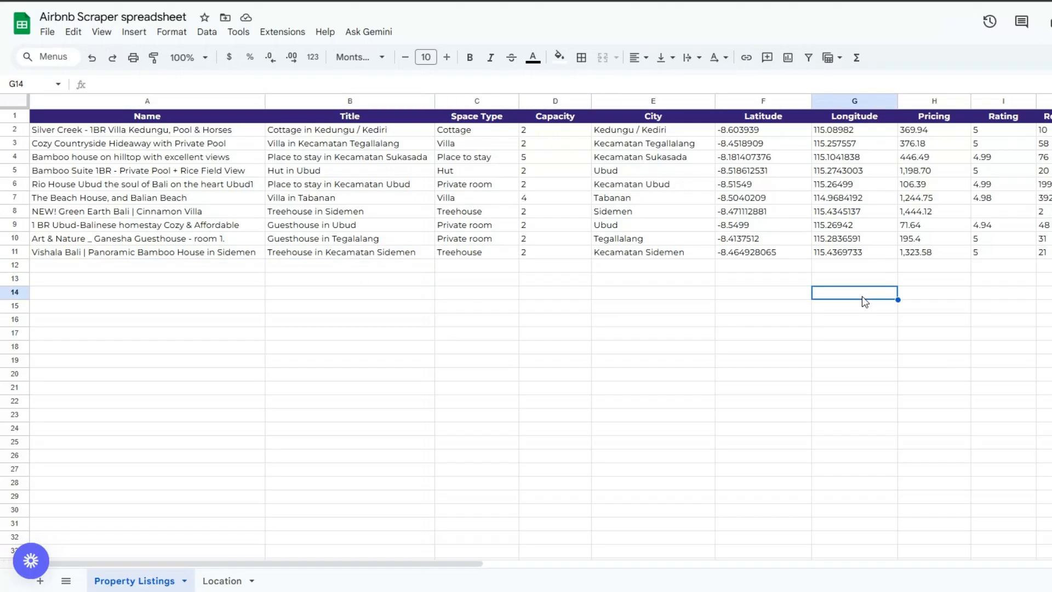
{"action": "left_click", "coordinate": [937, 297]}
{"action": "left_click", "coordinate": [1002, 294]}
{"action": "left_click", "coordinate": [893, 295]}
{"action": "left_click", "coordinate": [950, 298]}
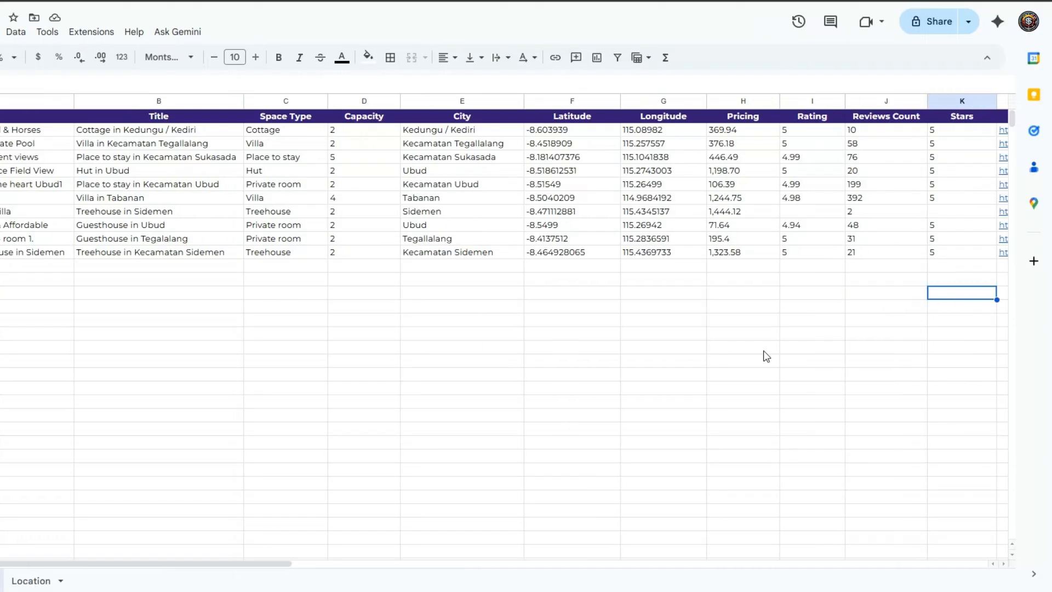
{"action": "left_click_drag", "start_coordinate": [228, 564], "coordinate": [425, 565]}
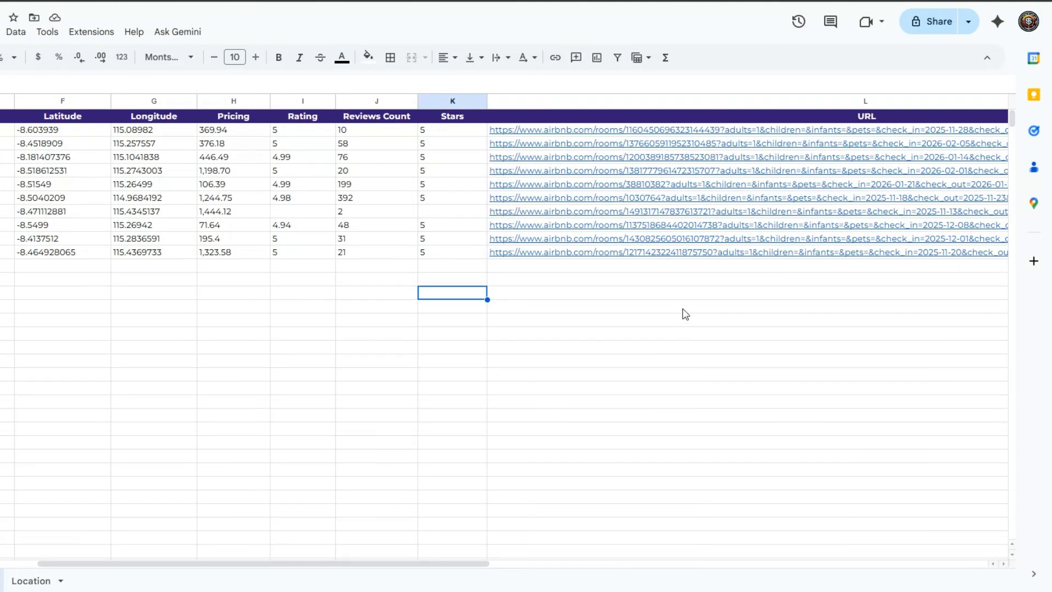
{"action": "left_click", "coordinate": [682, 309]}
{"action": "left_click_drag", "start_coordinate": [271, 563], "coordinate": [174, 566]}
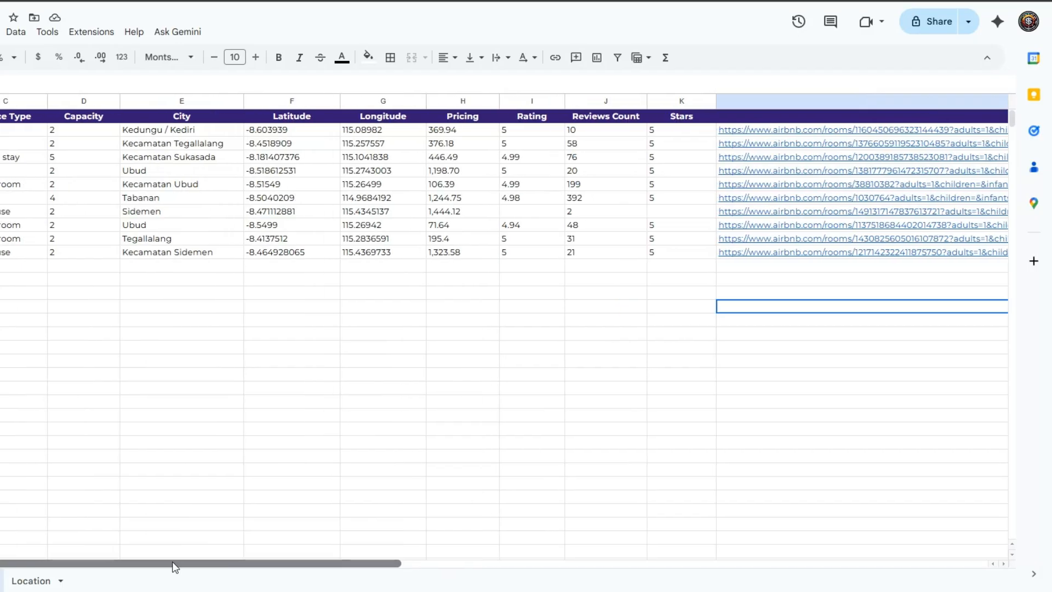
Open the URL of the last listing, Vishala Bali, examine its Airbnb page, and return to the spreadsheet.
{"action": "scroll", "coordinate": [464, 257], "scroll_direction": "right", "scroll_amount": 5}
{"action": "left_click", "coordinate": [460, 253]}
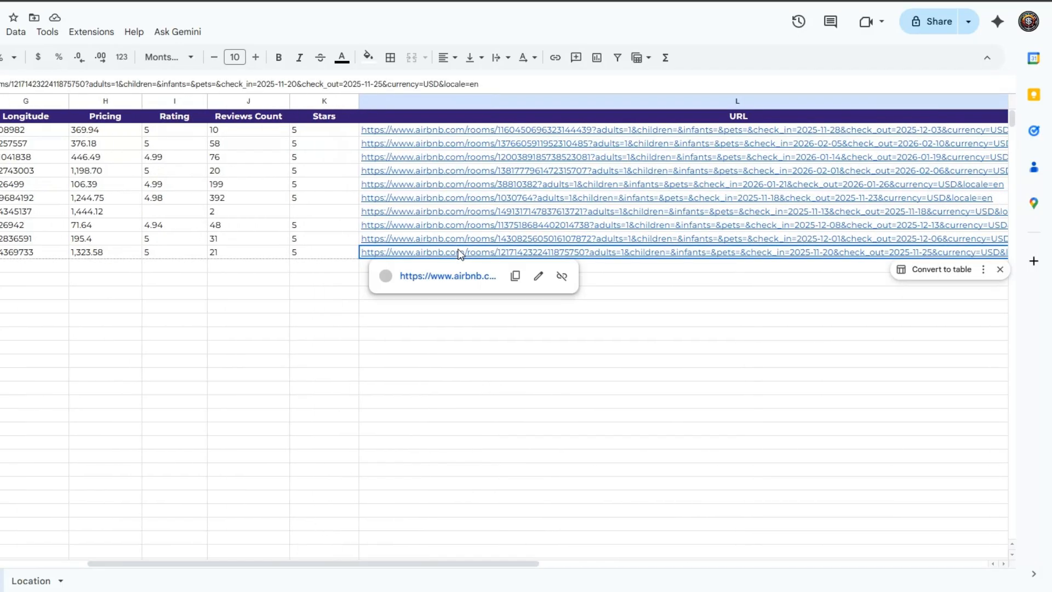
{"action": "left_click", "coordinate": [465, 277]}
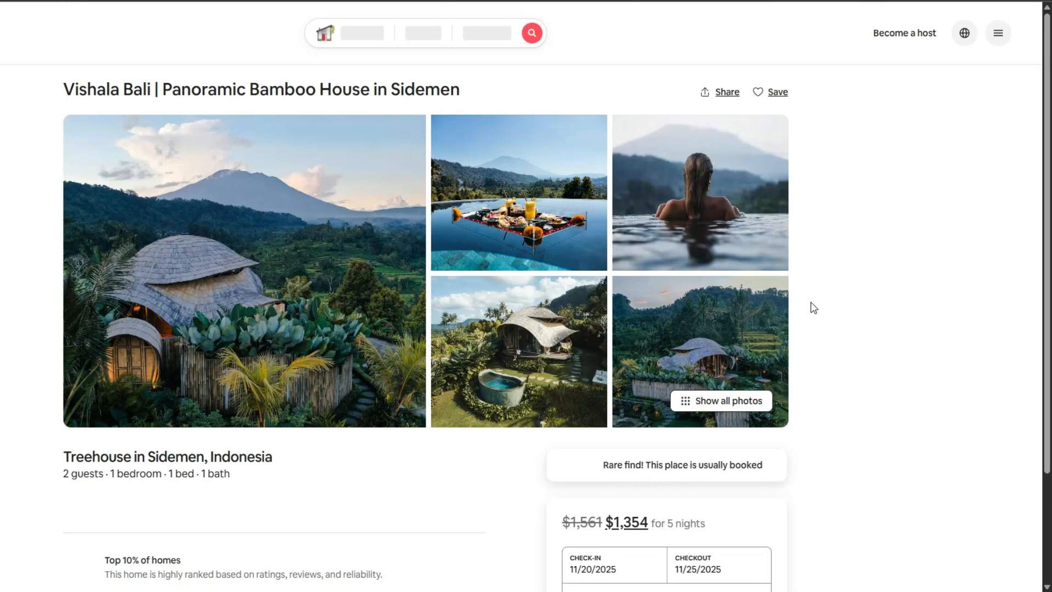
{"action": "scroll", "coordinate": [814, 308], "scroll_direction": "down", "scroll_amount": 1}
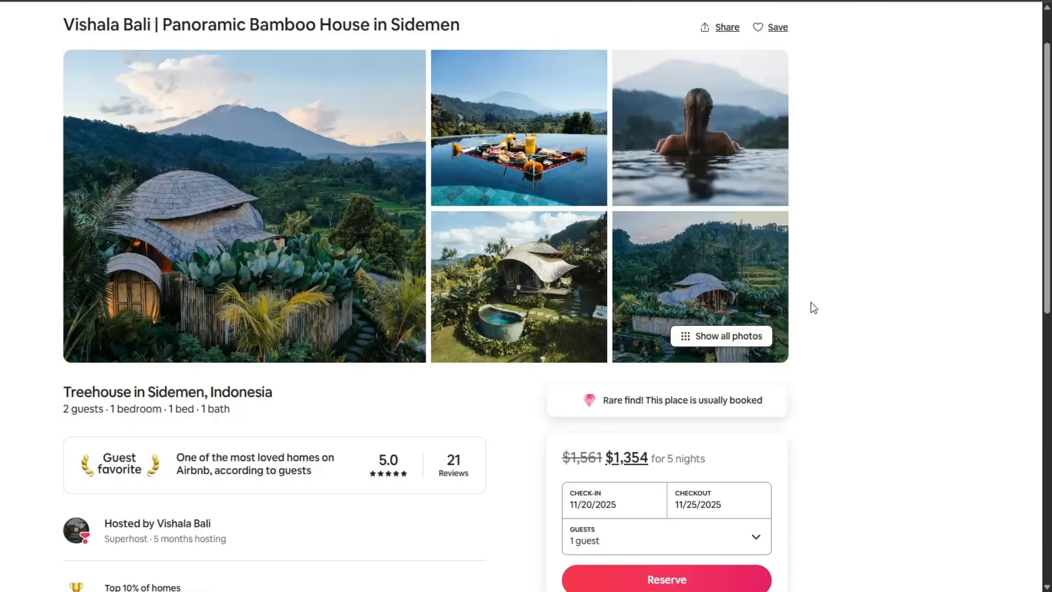
{"action": "scroll", "coordinate": [814, 308], "scroll_direction": "down", "scroll_amount": 3}
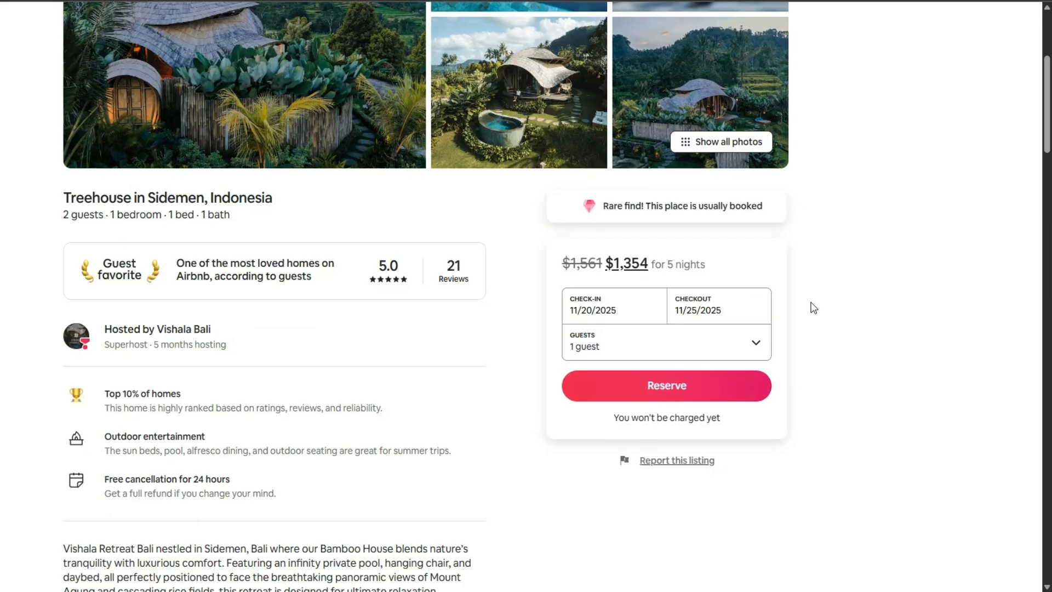
{"action": "scroll", "coordinate": [814, 308], "scroll_direction": "up", "scroll_amount": 4}
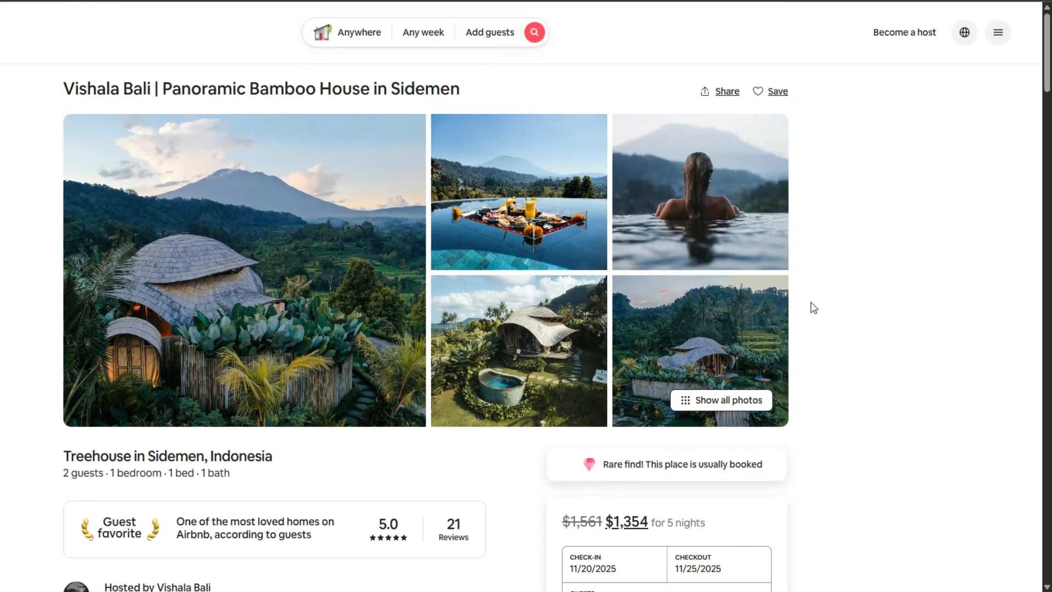
{"action": "scroll", "coordinate": [814, 308], "scroll_direction": "down", "scroll_amount": 6}
{"action": "scroll", "coordinate": [814, 310], "scroll_direction": "down", "scroll_amount": 8}
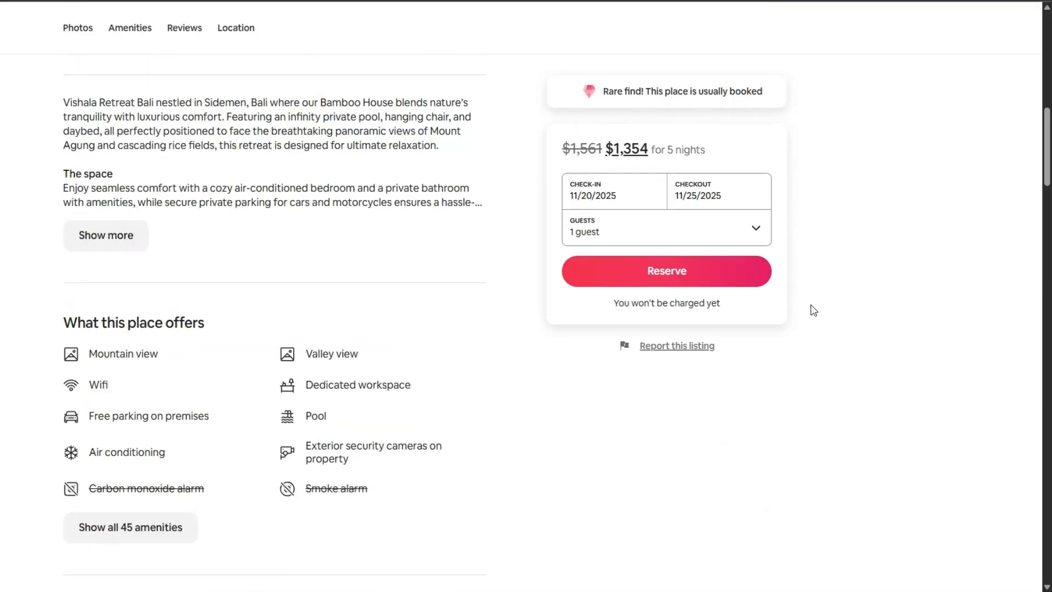
{"action": "scroll", "coordinate": [814, 311], "scroll_direction": "up", "scroll_amount": 14}
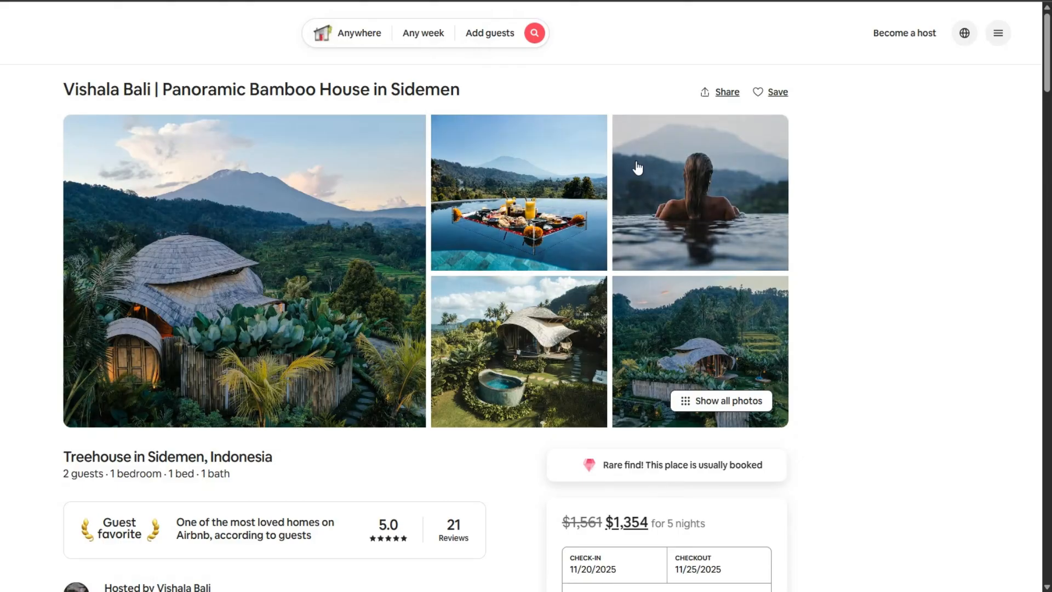
{"action": "left_click", "coordinate": [526, 1]}
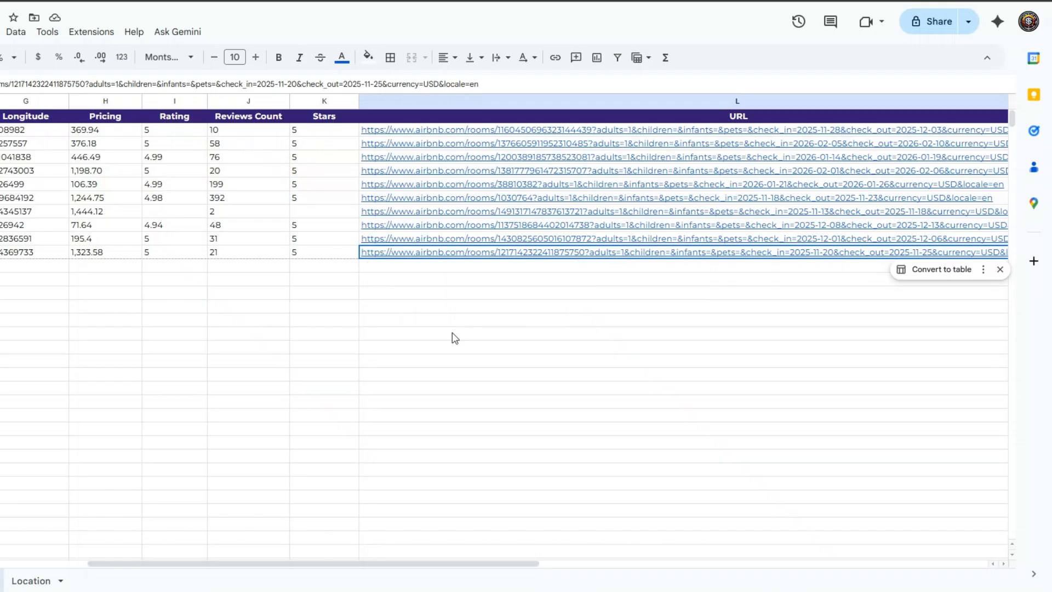
Look over the finished node chain on the n8n canvas and the Location sheet that feeds it.
{"action": "left_click_drag", "start_coordinate": [245, 566], "coordinate": [142, 565]}
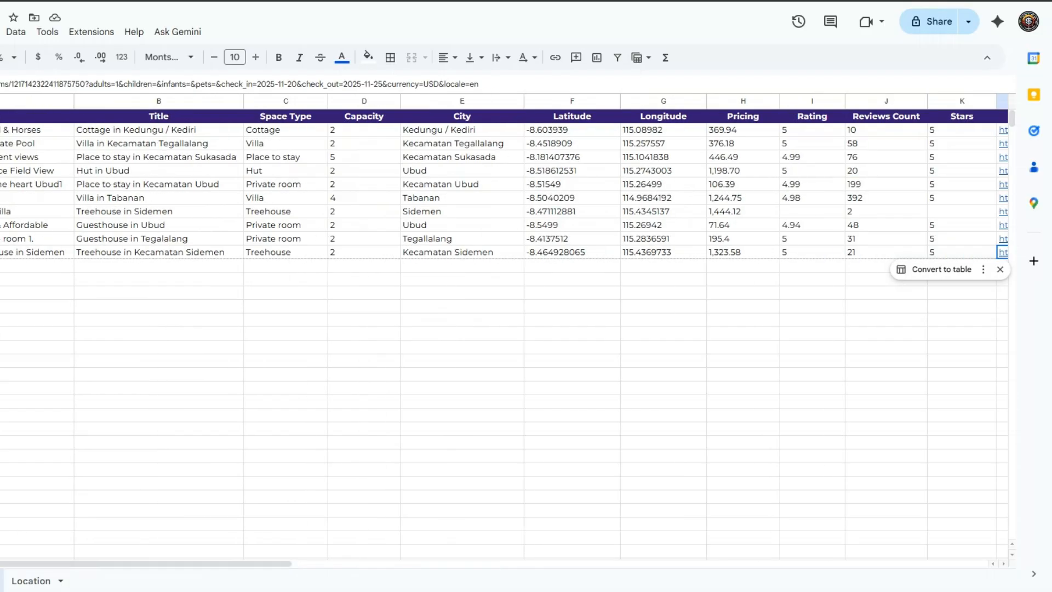
{"action": "left_click", "coordinate": [384, 347]}
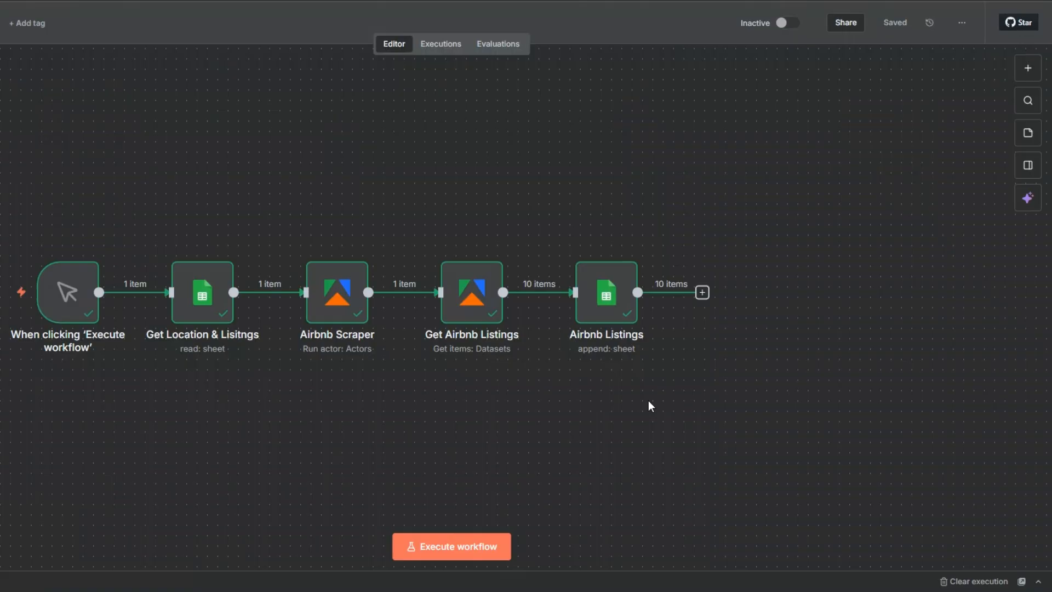
{"action": "mouse_move", "coordinate": [225, 244]}
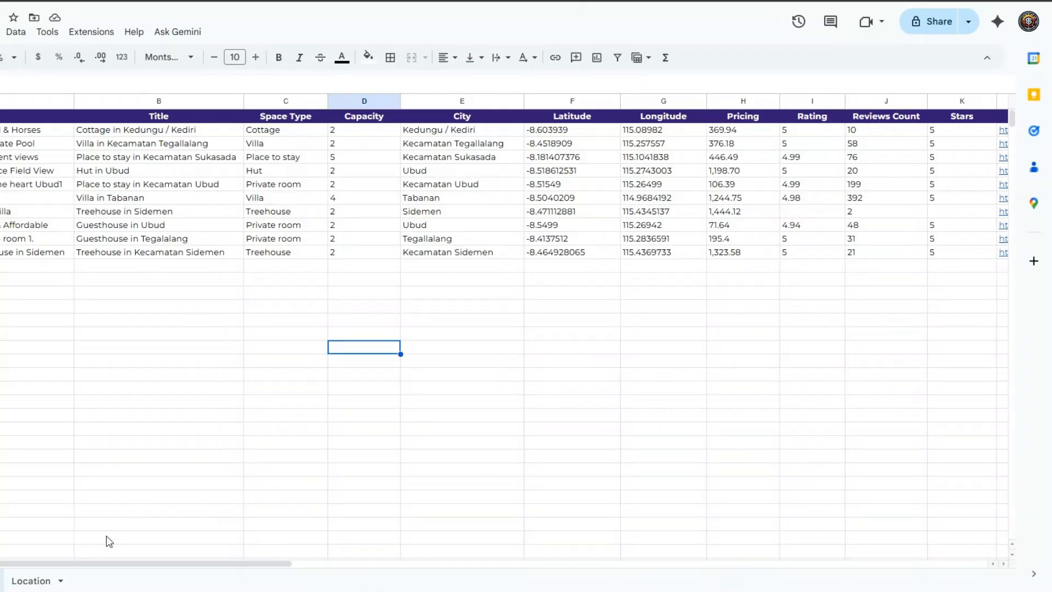
{"action": "left_click", "coordinate": [47, 584]}
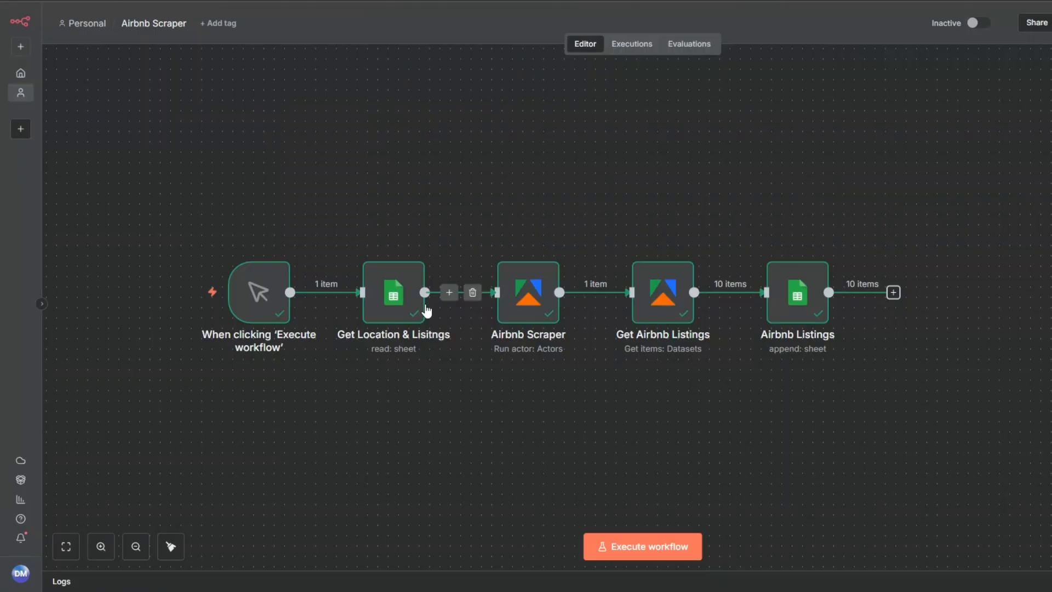
{"action": "mouse_move", "coordinate": [415, 282]}
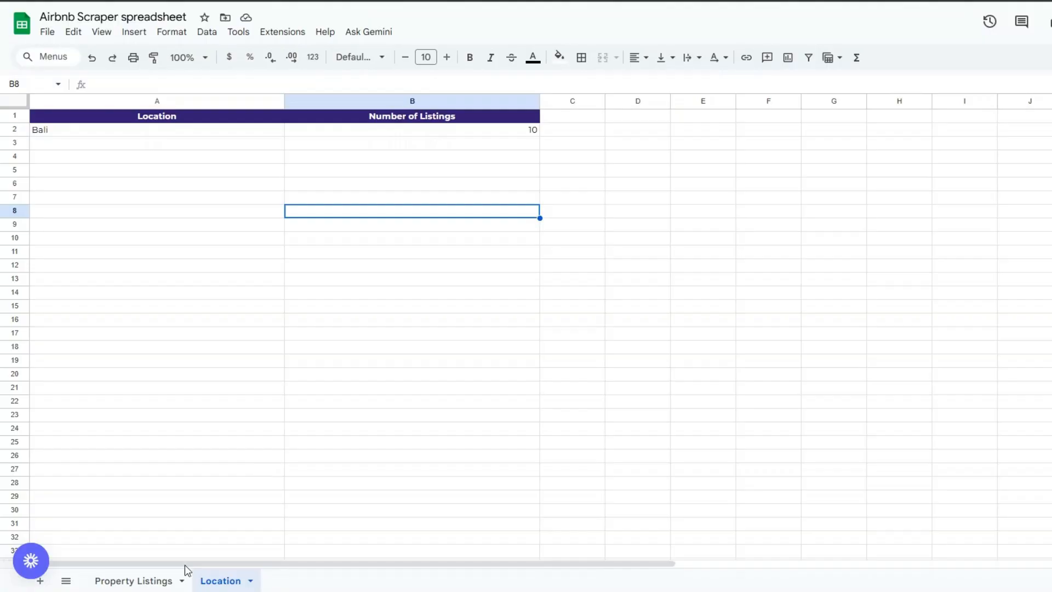
Review the columns of the Property Listings sheet one by one, from Name through URL.
{"action": "left_click", "coordinate": [175, 578]}
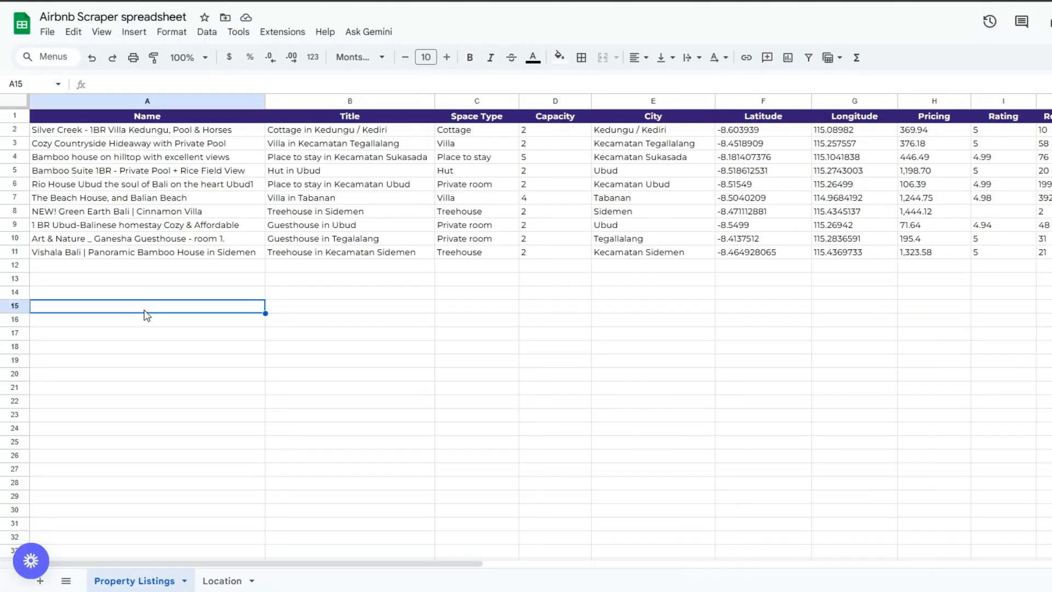
{"action": "left_click", "coordinate": [353, 313]}
{"action": "left_click", "coordinate": [477, 318]}
{"action": "left_click", "coordinate": [555, 321]}
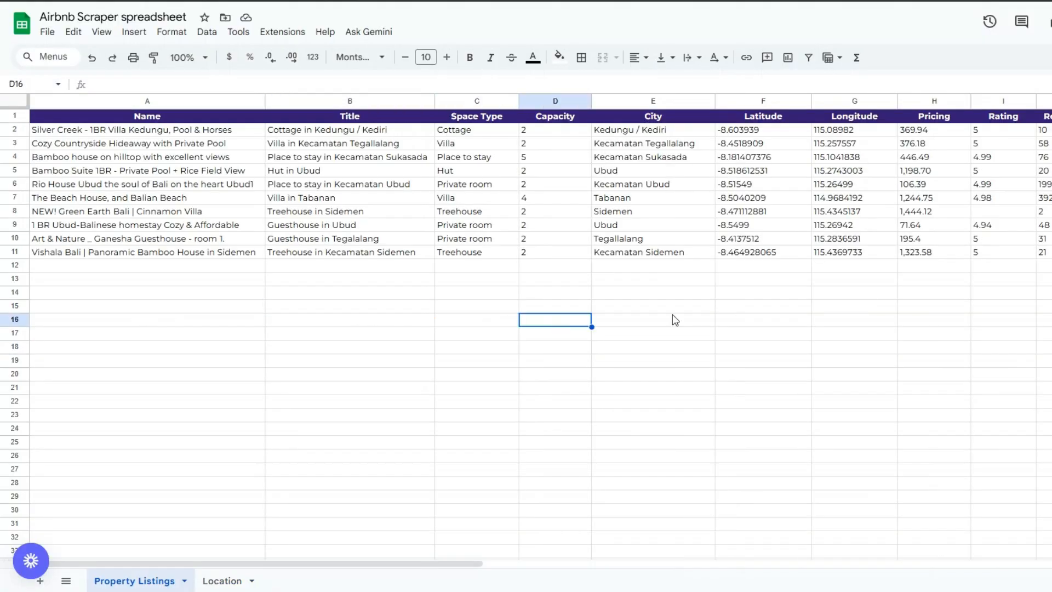
{"action": "left_click", "coordinate": [685, 320]}
{"action": "left_click", "coordinate": [789, 322]}
{"action": "left_click", "coordinate": [863, 322]}
{"action": "left_click", "coordinate": [956, 333]}
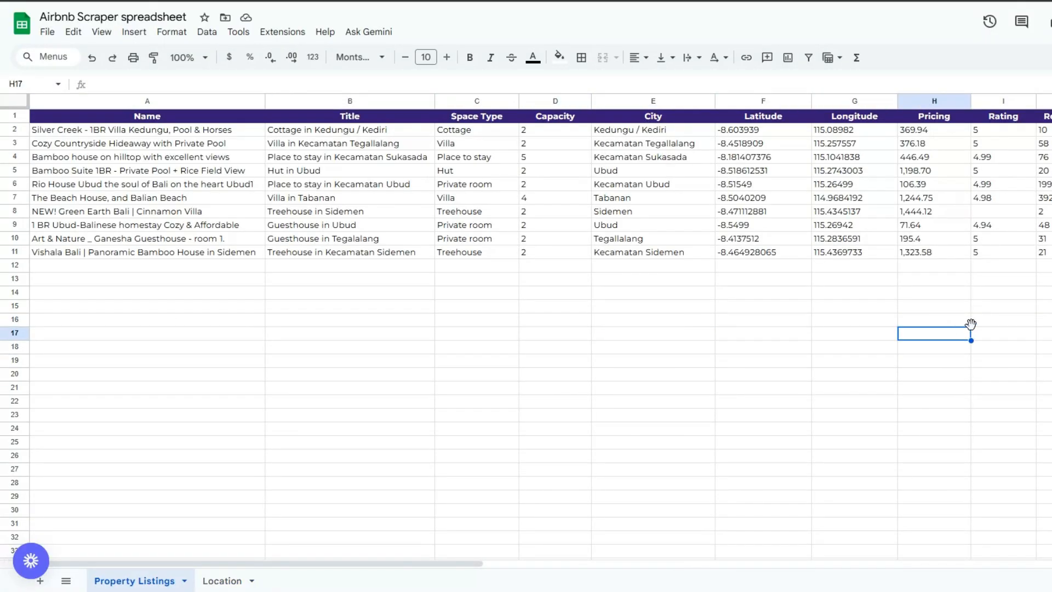
{"action": "left_click", "coordinate": [1011, 323]}
{"action": "left_click", "coordinate": [1046, 321]}
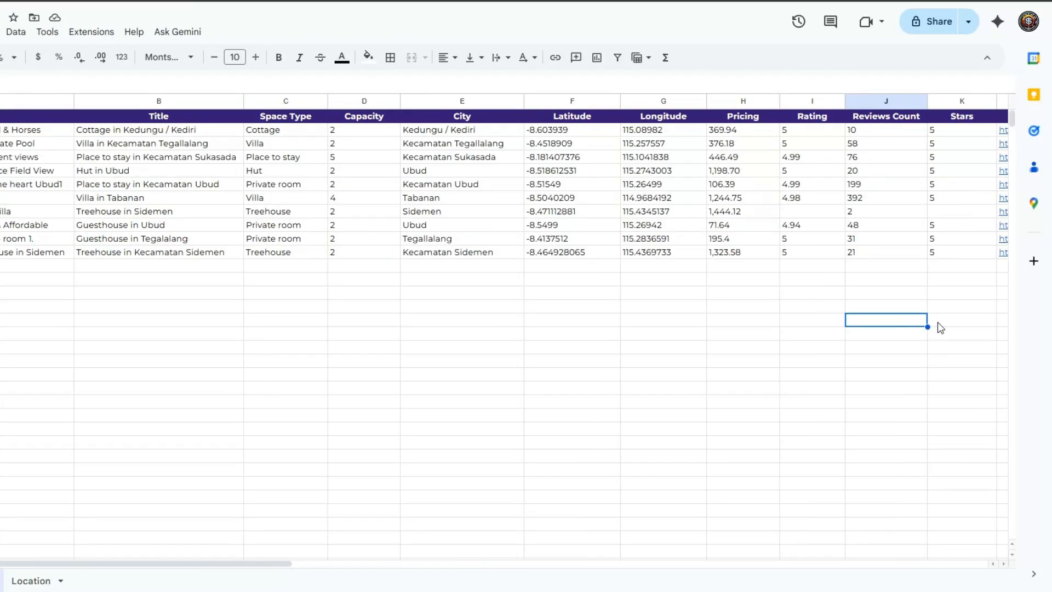
{"action": "left_click", "coordinate": [889, 308]}
{"action": "left_click_drag", "start_coordinate": [80, 566], "coordinate": [296, 550]}
{"action": "left_click", "coordinate": [477, 388]}
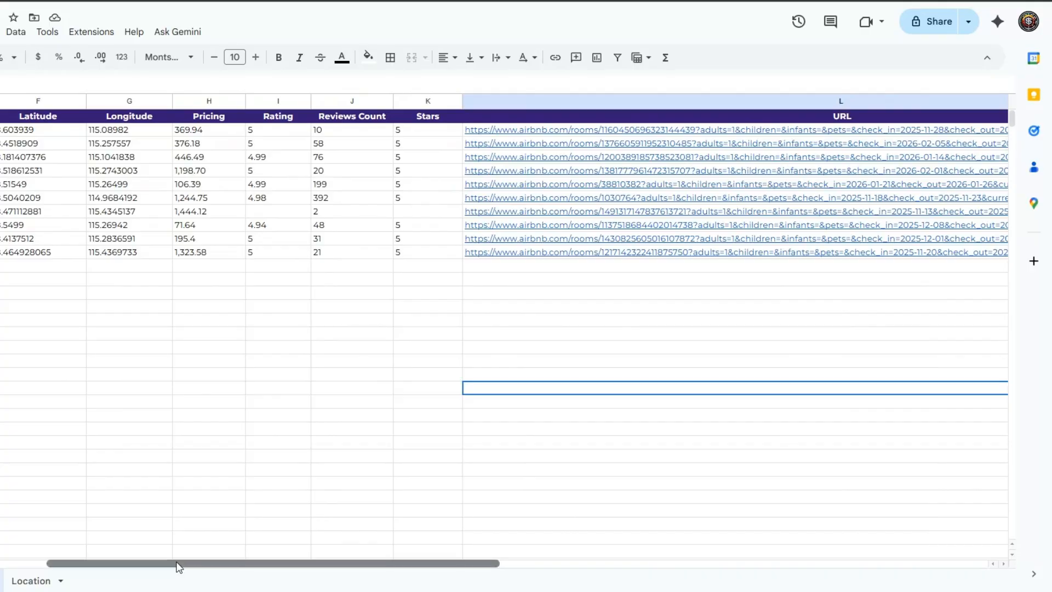
{"action": "left_click_drag", "start_coordinate": [178, 567], "coordinate": [131, 567]}
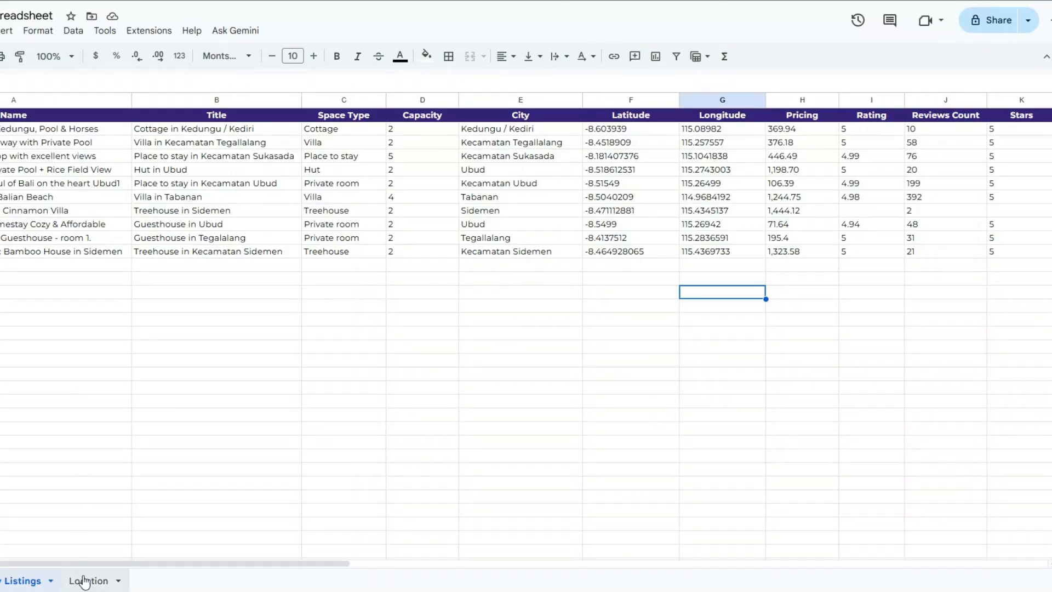
In the Location sheet, replace the location in cell A2 with Miami.
{"action": "left_click", "coordinate": [85, 581]}
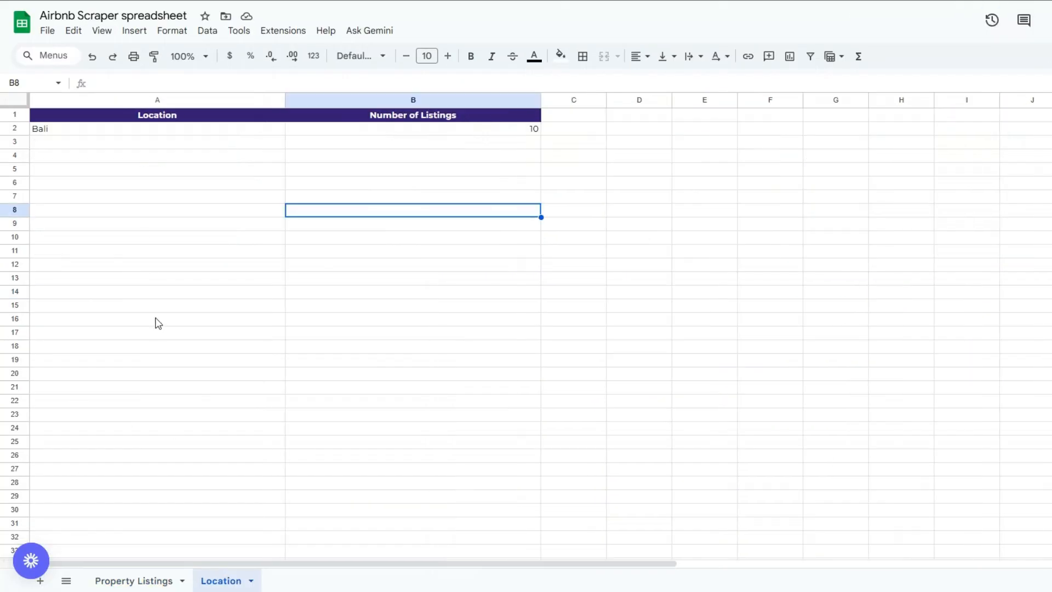
{"action": "double_click", "coordinate": [130, 129]}
{"action": "key", "text": "ctrl+a"}
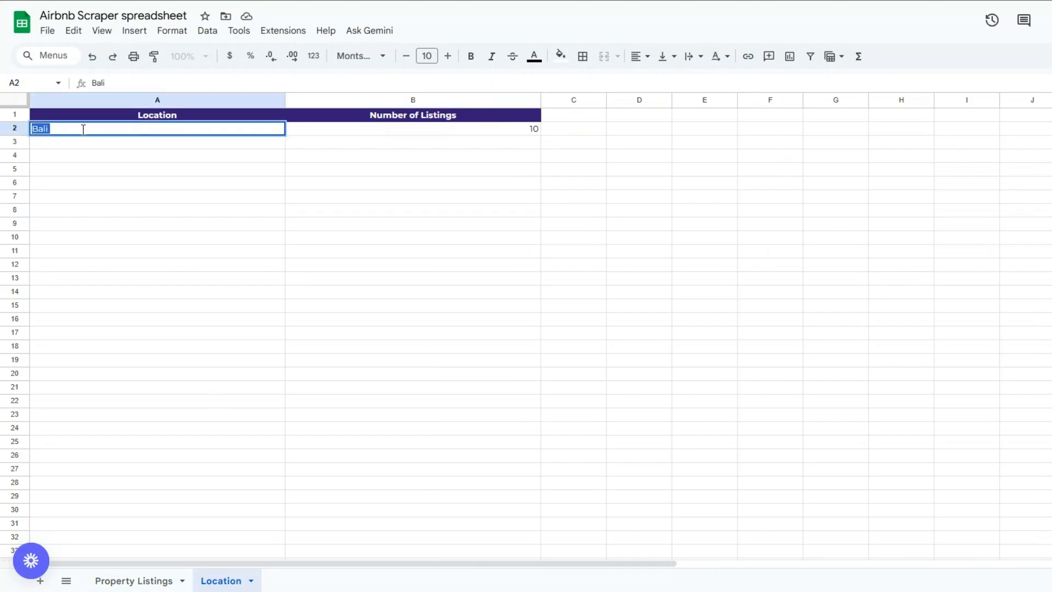
{"action": "type", "text": "Miami"}
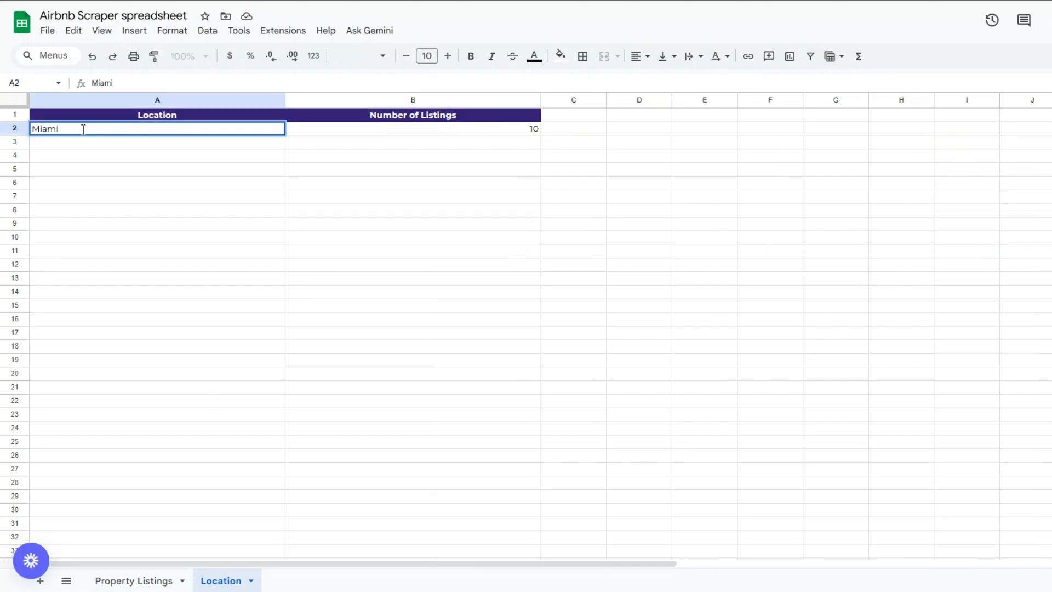
{"action": "left_click", "coordinate": [108, 158]}
{"action": "left_click", "coordinate": [385, 147]}
{"action": "left_click", "coordinate": [204, 166]}
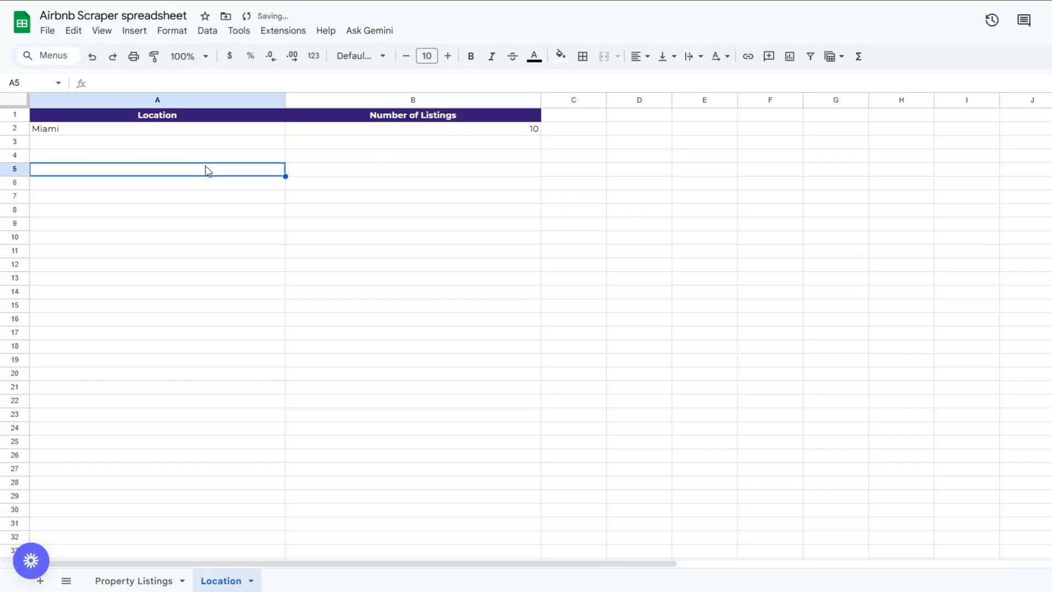
{"action": "left_click", "coordinate": [157, 148]}
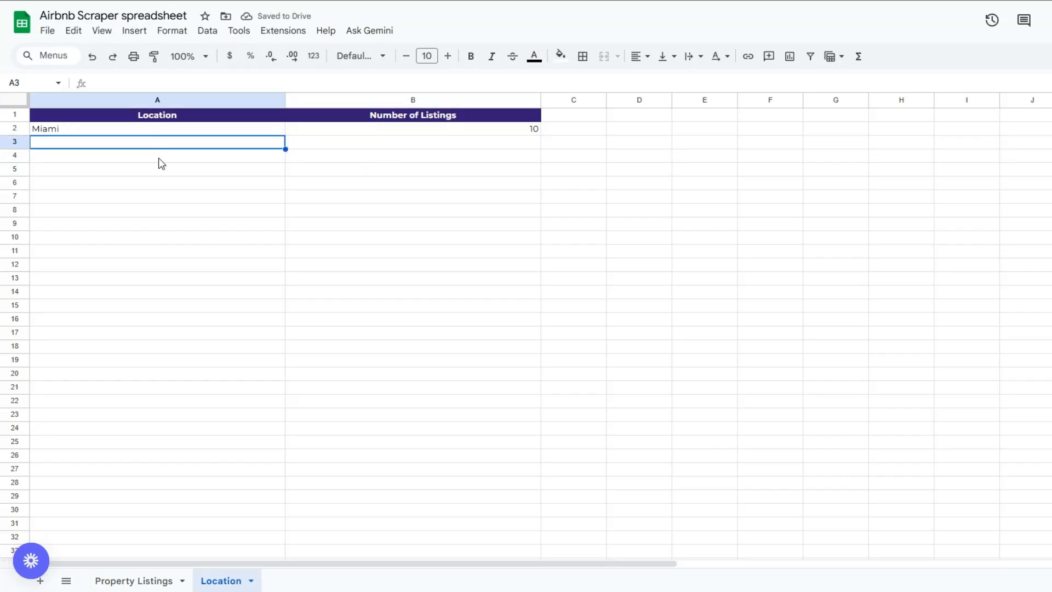
Switch to n8n, execute the whole workflow, and check the output of the Get Location & Lisitngs node.
{"action": "left_click", "coordinate": [146, 580]}
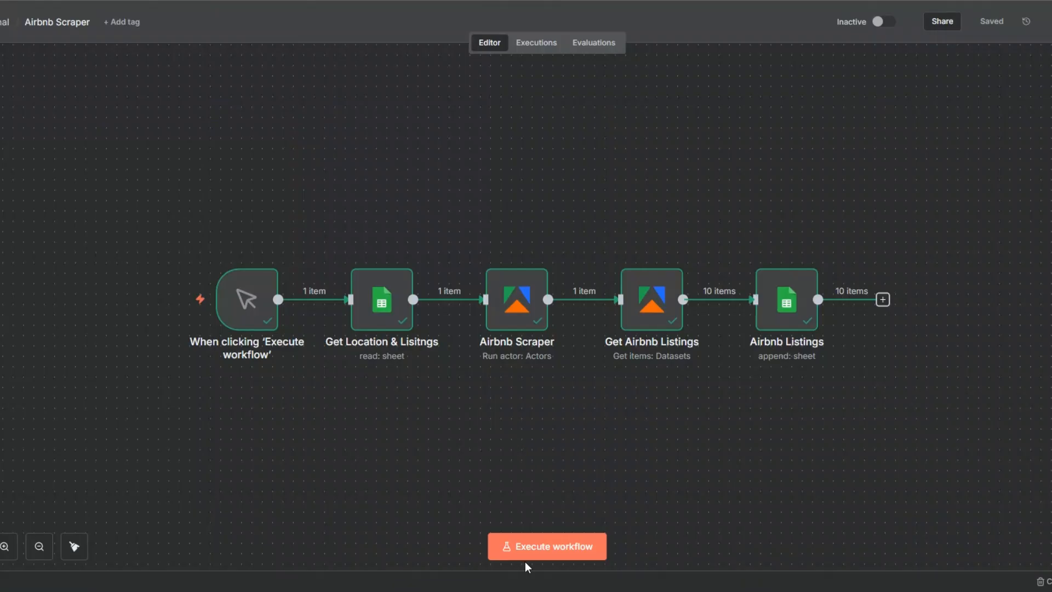
{"action": "left_click", "coordinate": [541, 554]}
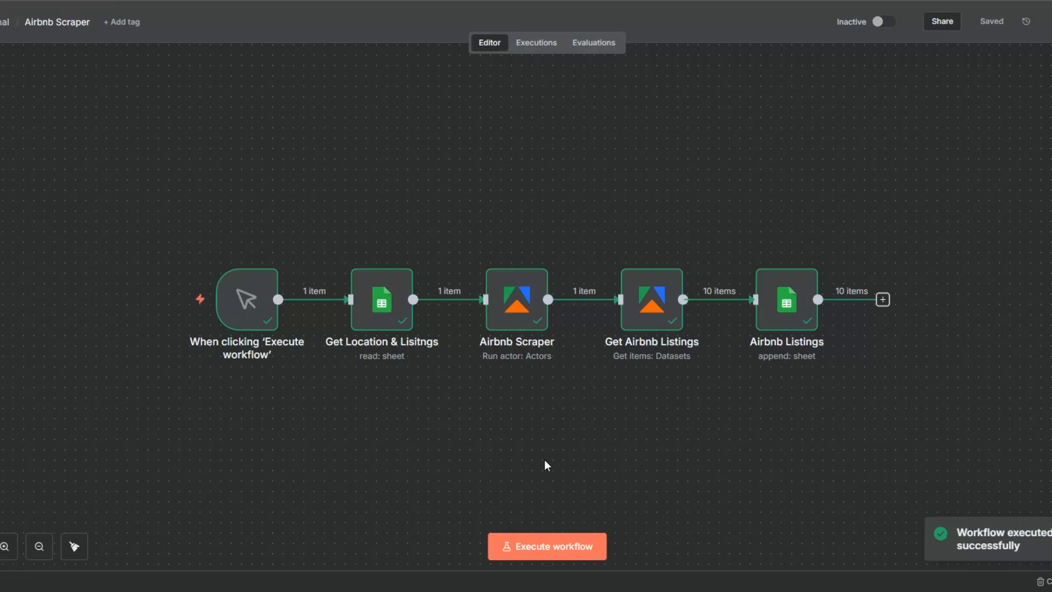
{"action": "left_click", "coordinate": [405, 252]}
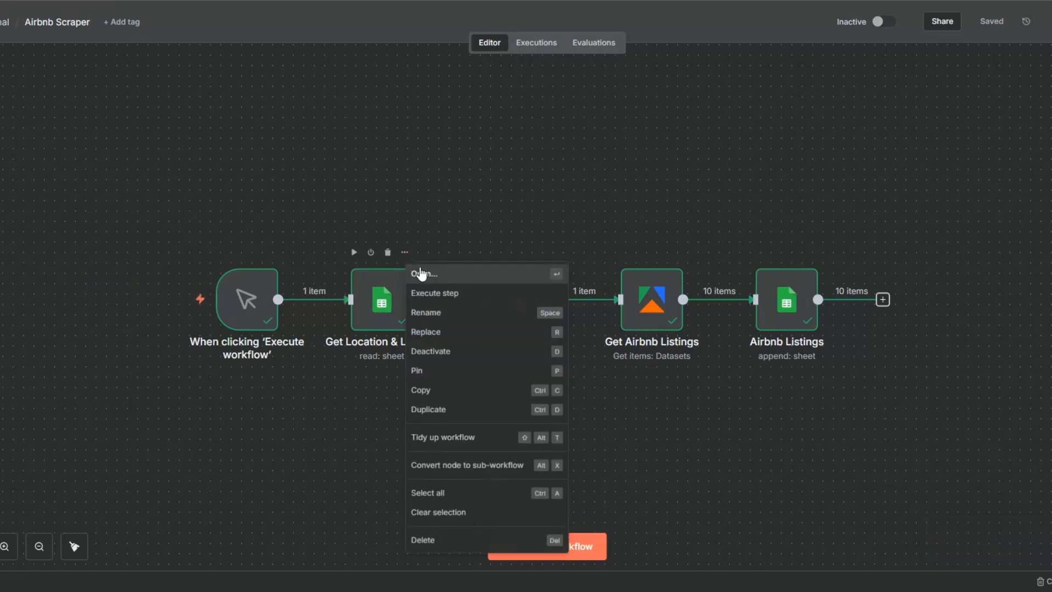
{"action": "left_click", "coordinate": [423, 274]}
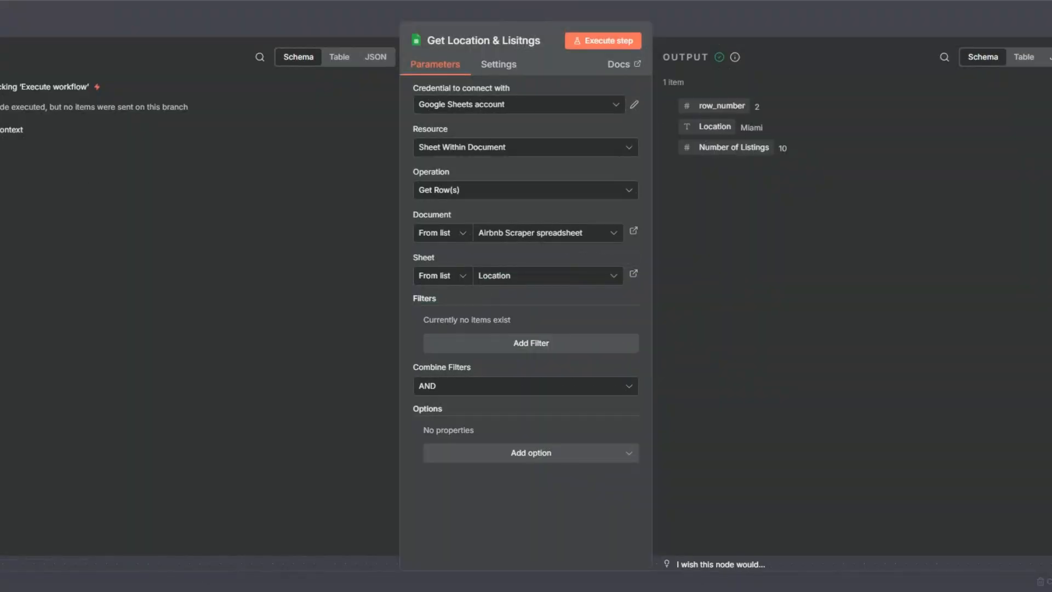
{"action": "key", "text": "Escape"}
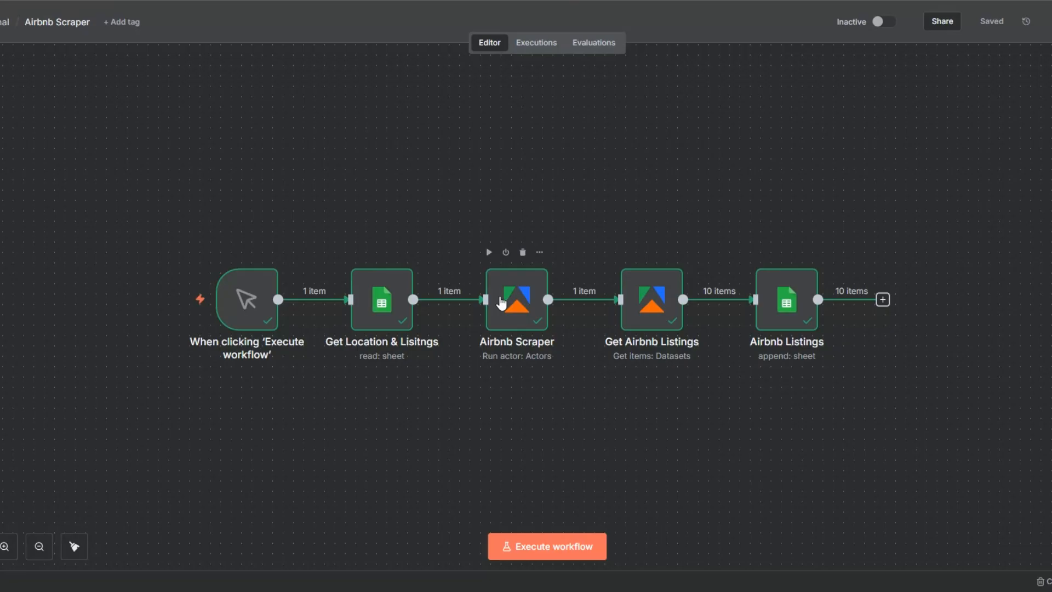
{"action": "mouse_move", "coordinate": [703, 303]}
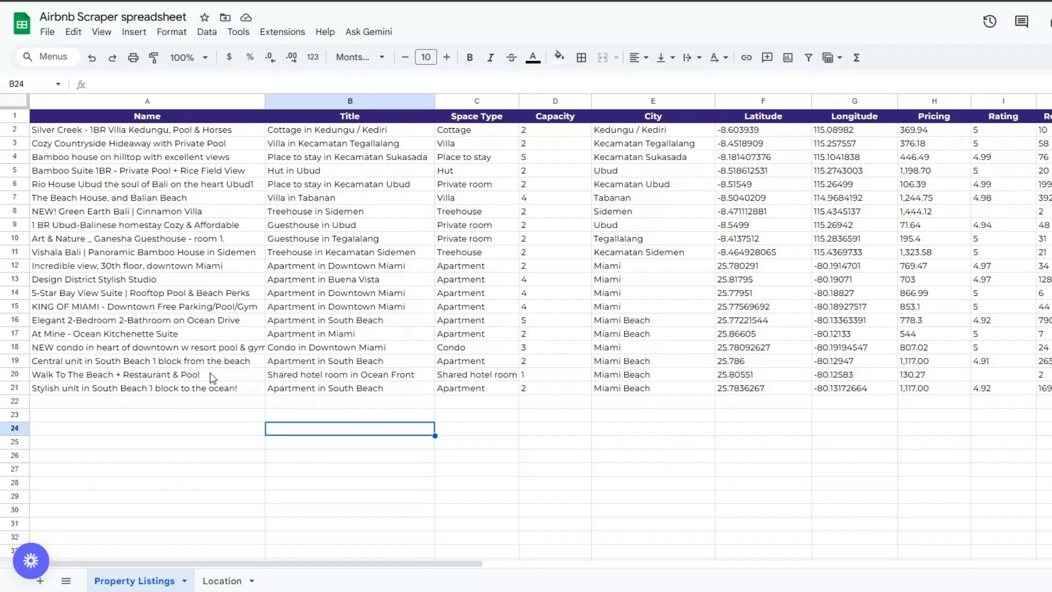
In Google Sheets, examine the newly appended Miami rows of Property Listings column by column, from Name through URL.
{"action": "left_click", "coordinate": [208, 389]}
{"action": "left_click", "coordinate": [356, 388]}
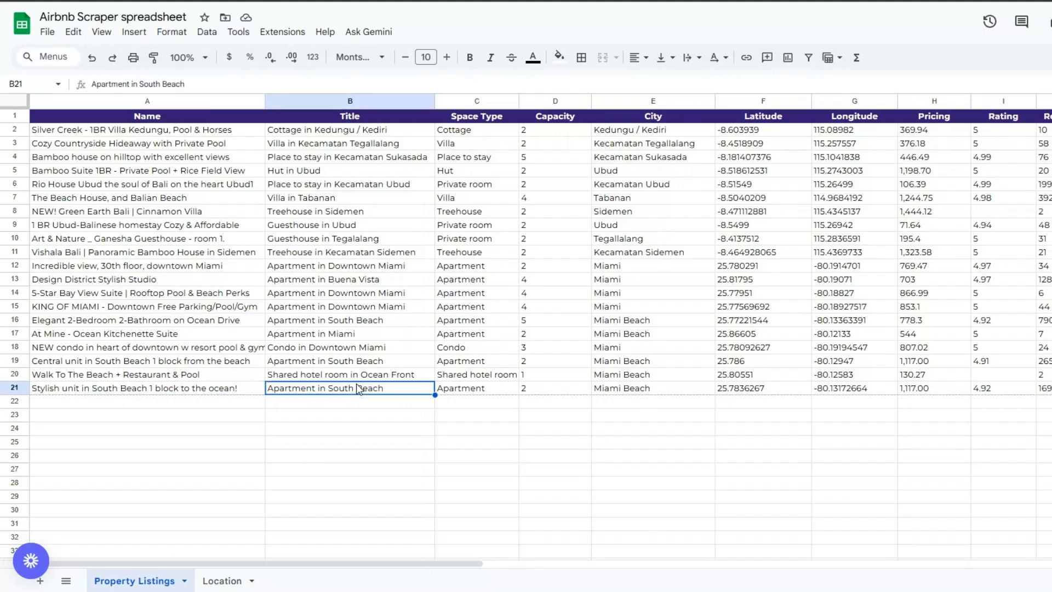
{"action": "left_click", "coordinate": [500, 377]}
{"action": "left_click", "coordinate": [584, 377]}
{"action": "left_click", "coordinate": [682, 379]}
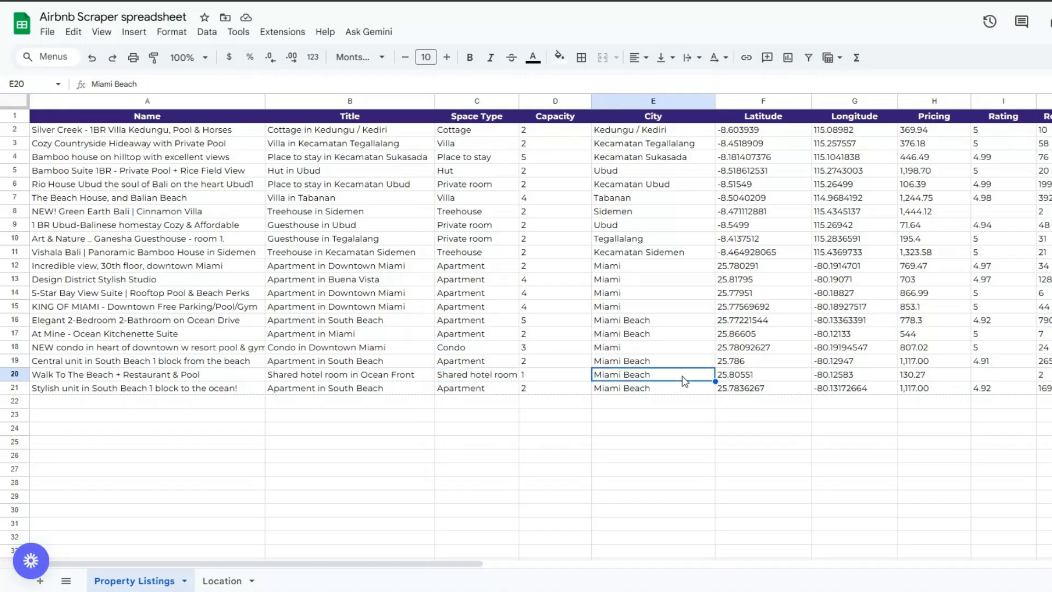
{"action": "left_click", "coordinate": [791, 364]}
{"action": "left_click", "coordinate": [854, 365]}
{"action": "left_click", "coordinate": [922, 367]}
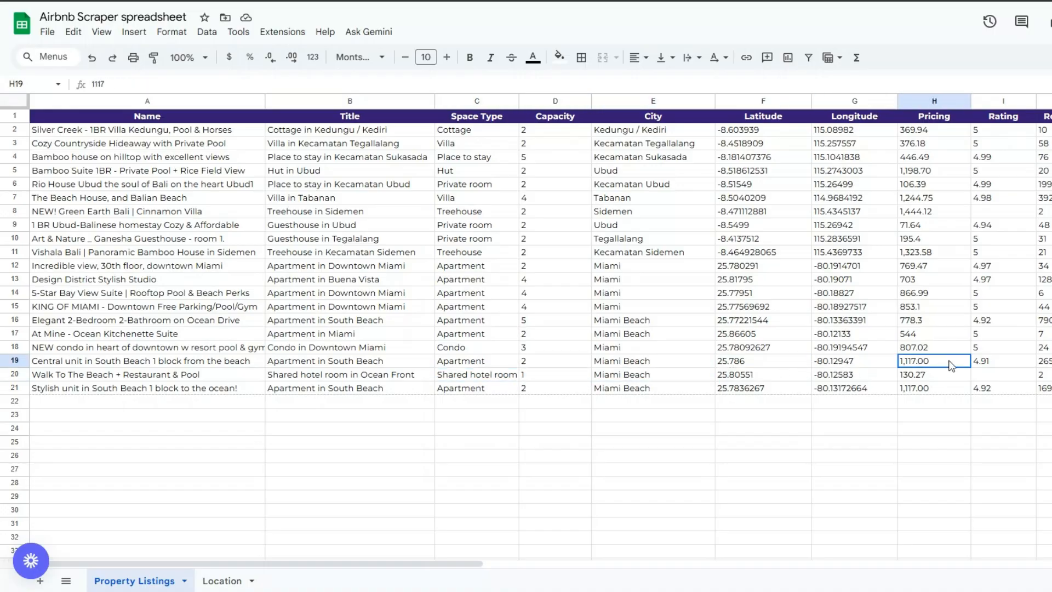
{"action": "left_click", "coordinate": [1025, 367]}
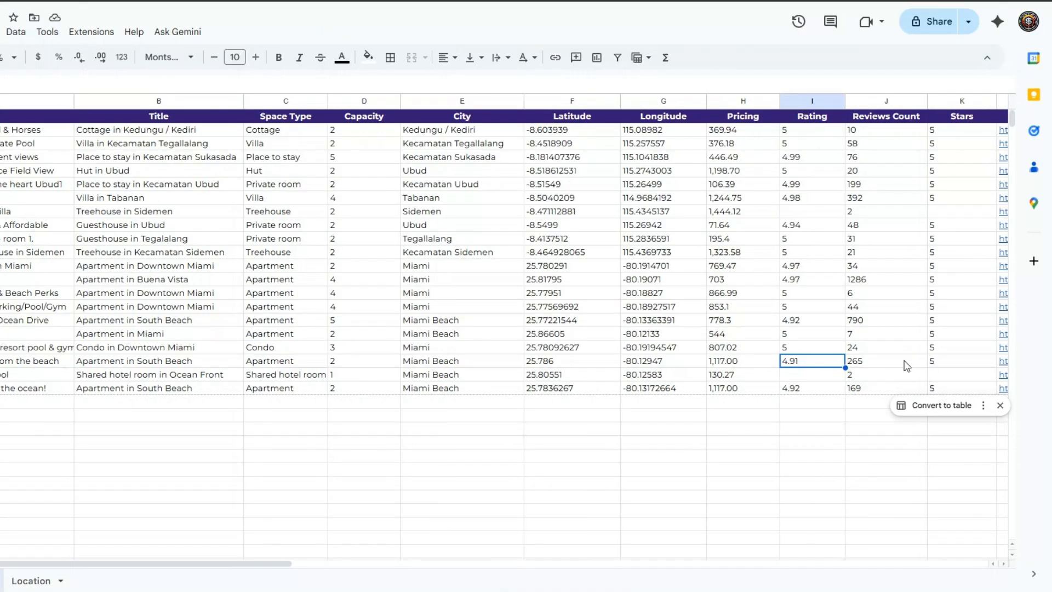
{"action": "left_click", "coordinate": [906, 364]}
{"action": "left_click", "coordinate": [963, 364]}
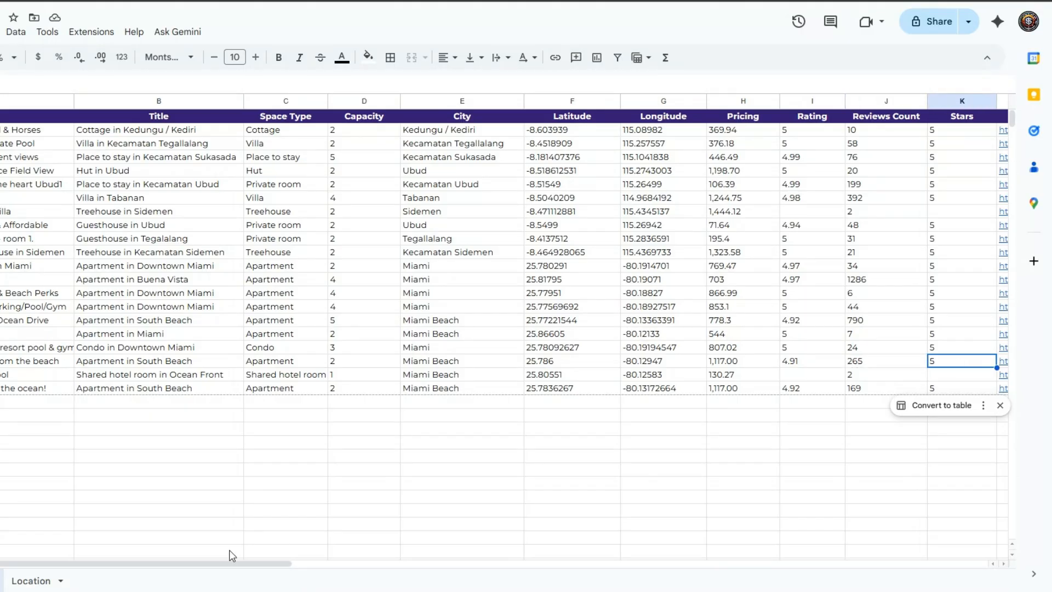
{"action": "left_click_drag", "start_coordinate": [157, 564], "coordinate": [371, 564]}
{"action": "left_click", "coordinate": [606, 425]}
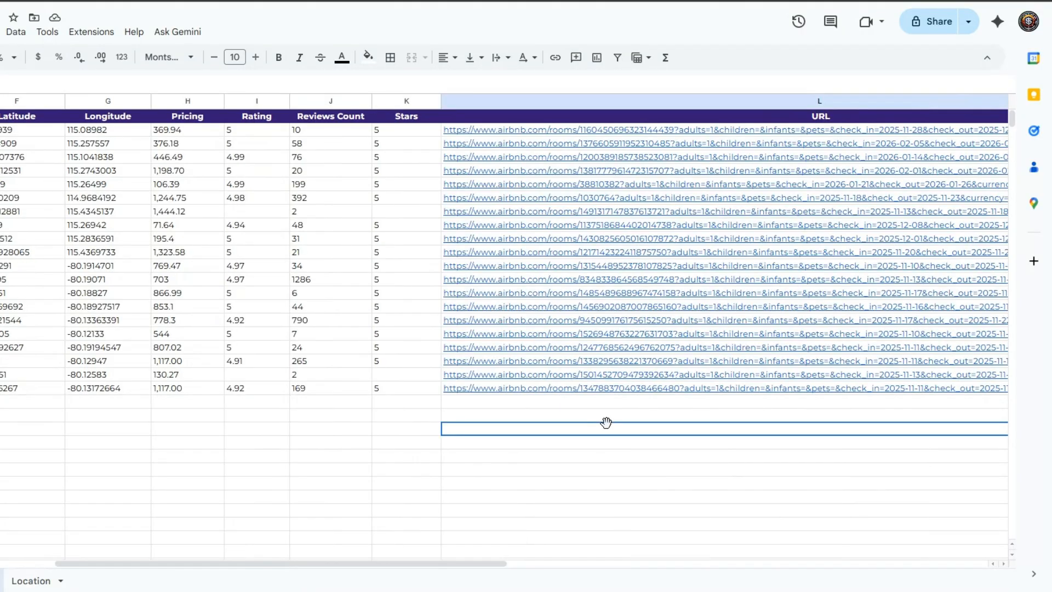
Recheck the title, space type, city and coordinate values of the Miami listings in the Property Listings sheet.
{"action": "left_click_drag", "start_coordinate": [228, 565], "coordinate": [164, 566]}
{"action": "left_click", "coordinate": [114, 377]}
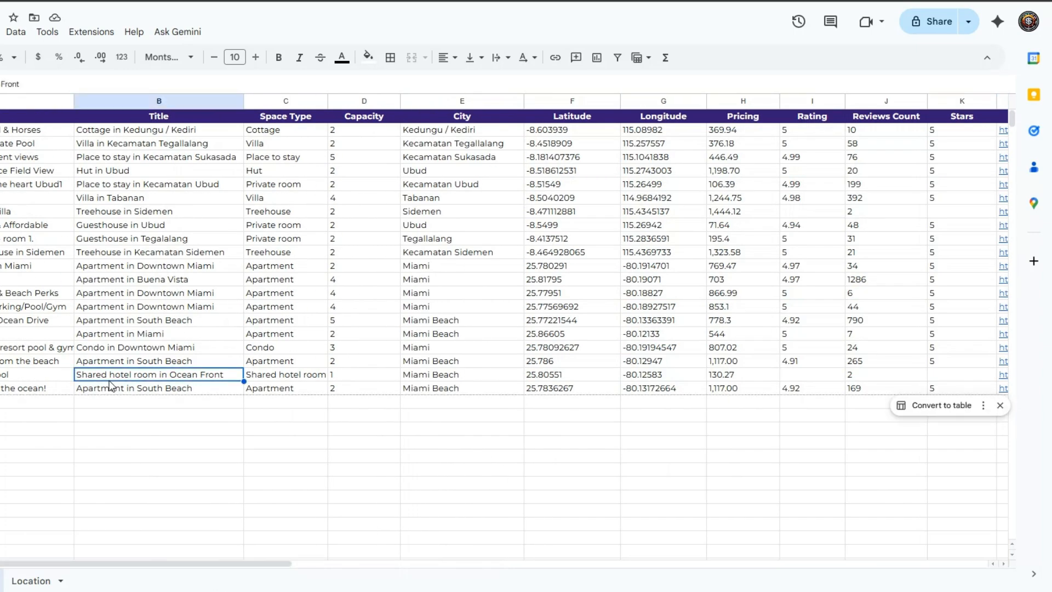
{"action": "left_click", "coordinate": [26, 350]}
{"action": "left_click", "coordinate": [285, 347]}
{"action": "left_click", "coordinate": [511, 335]}
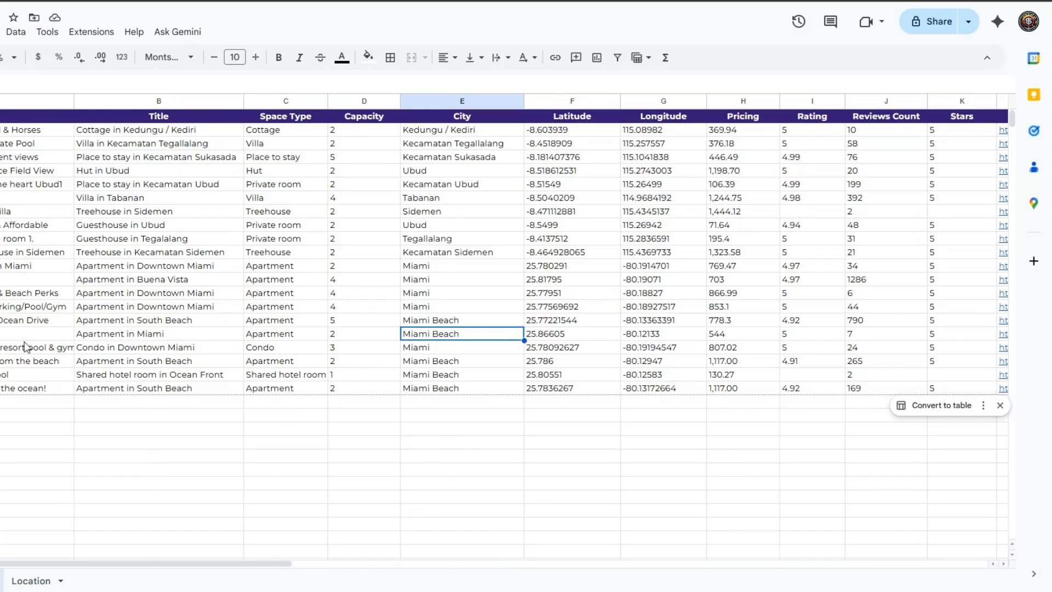
{"action": "left_click", "coordinate": [398, 333]}
{"action": "left_click", "coordinate": [638, 336]}
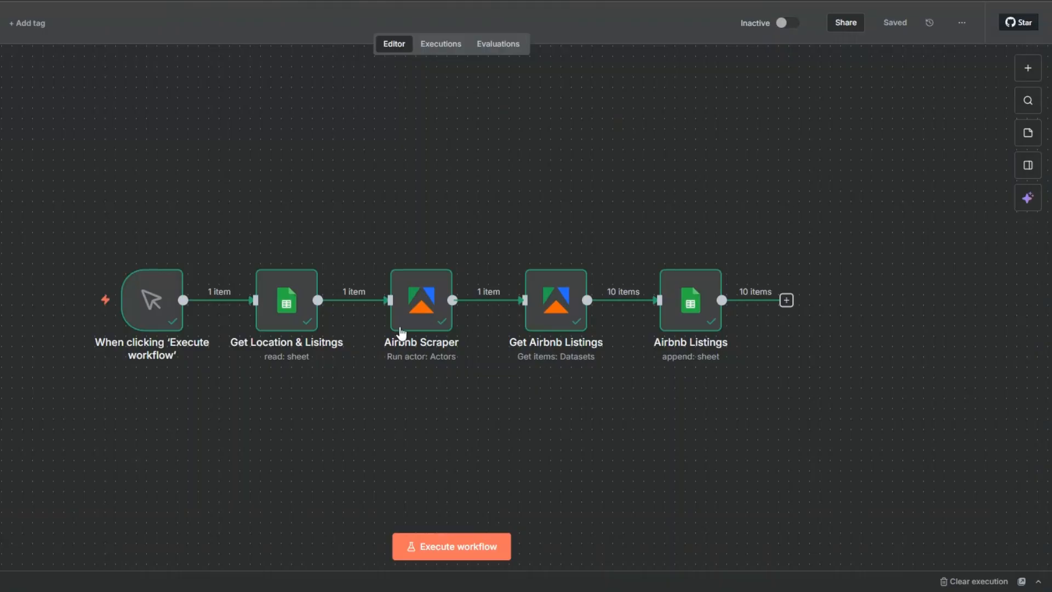